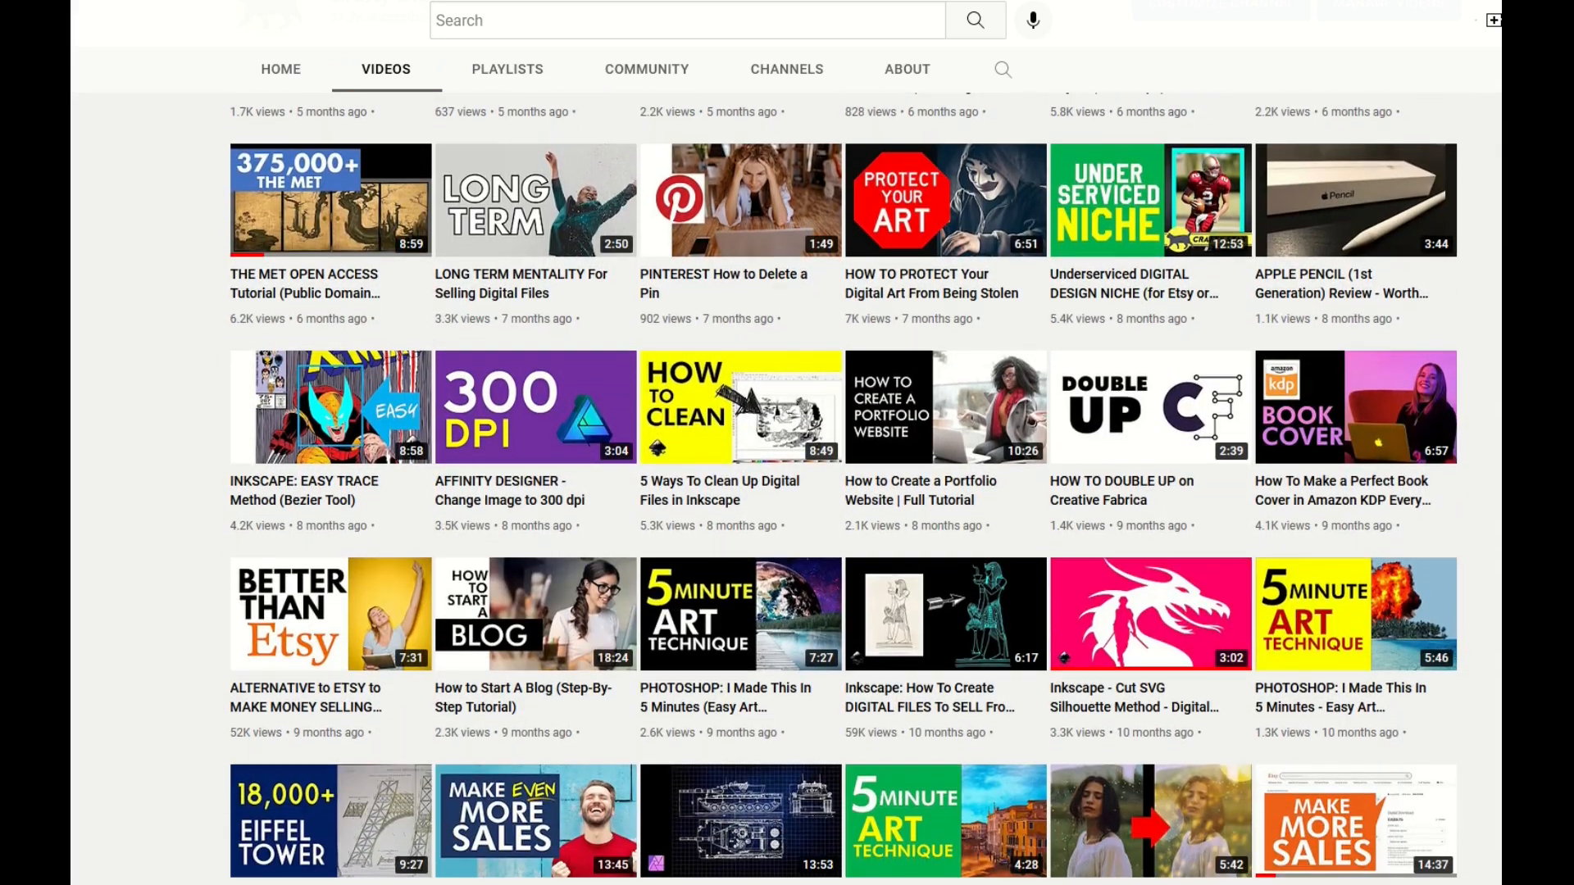
pyautogui.scroll(13, 843, 488)
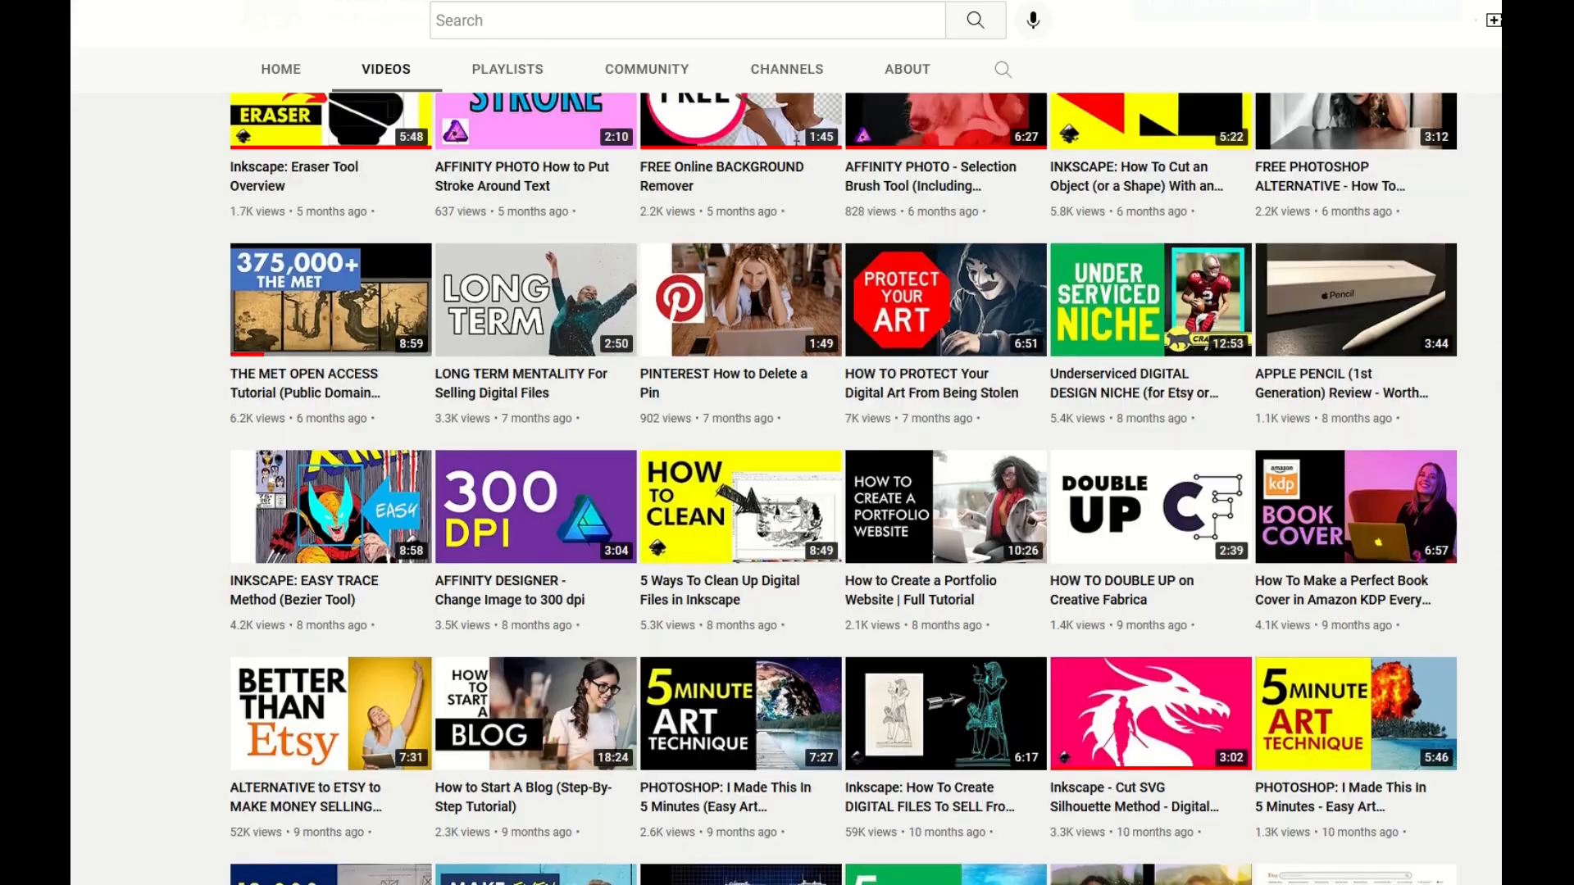
pyautogui.scroll(6, 843, 489)
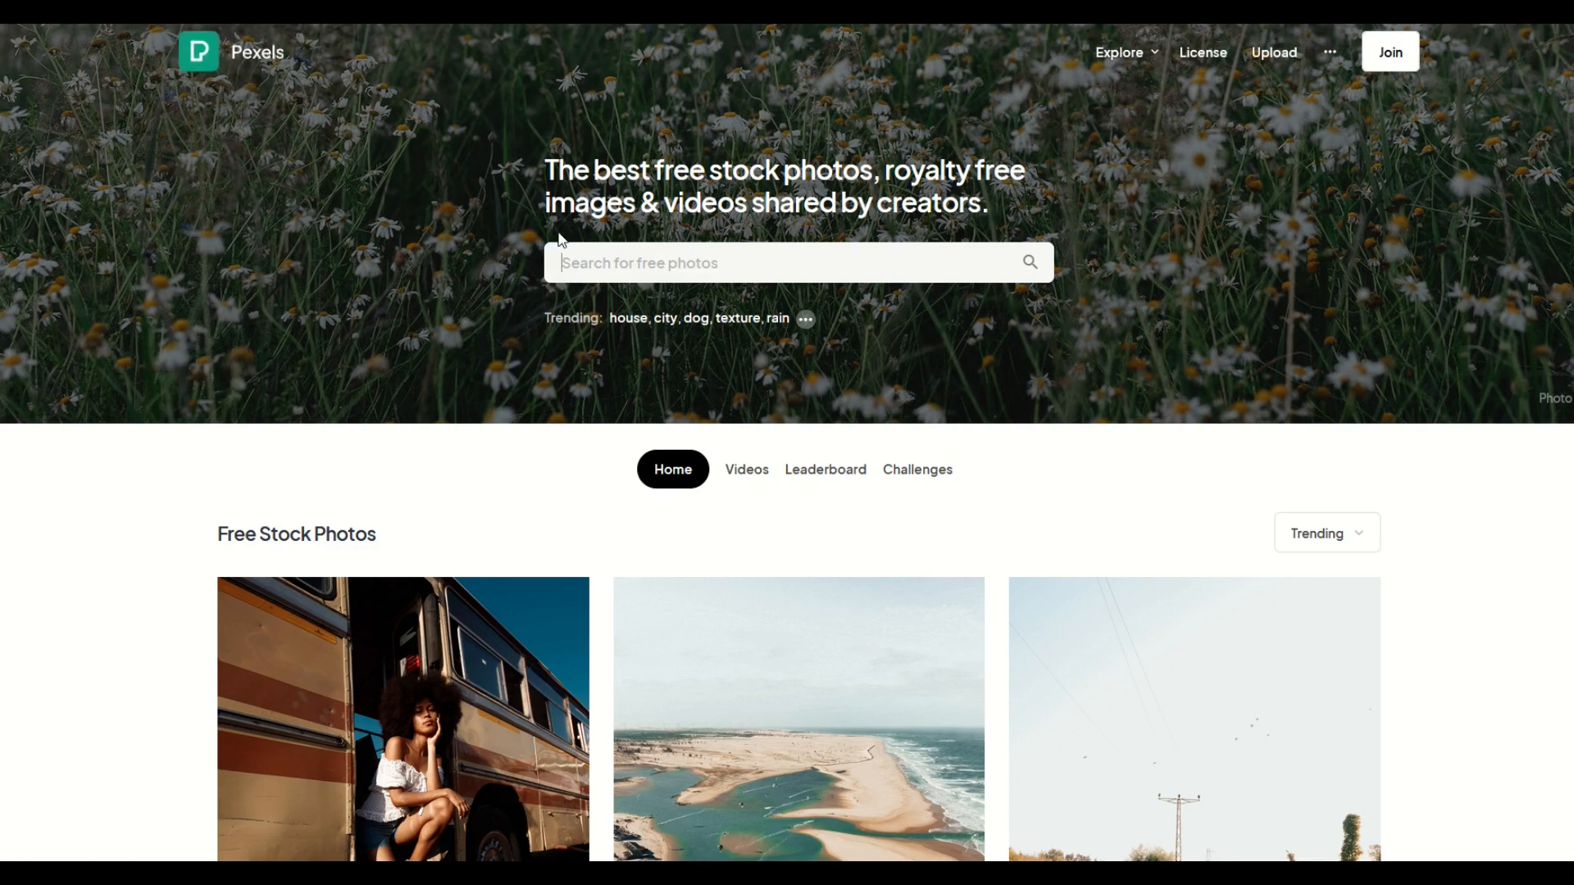
# - Search Pexels for "texture" and look through the free texture photos for possible backgrounds
pyautogui.write('texture')
pyautogui.press('Return')
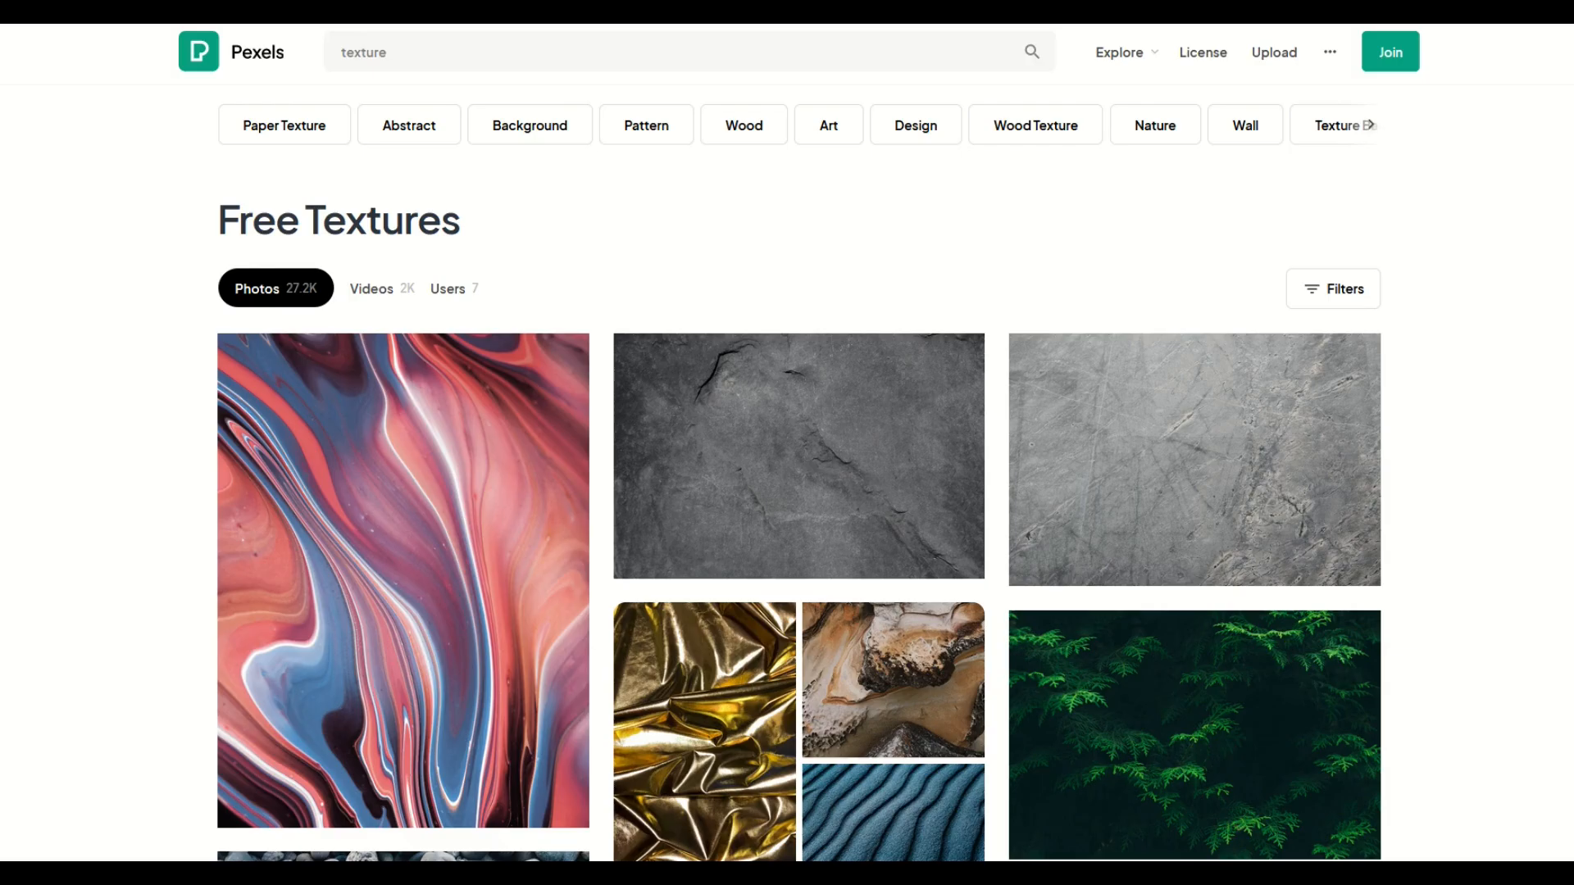
pyautogui.scroll(-1, 742, 410)
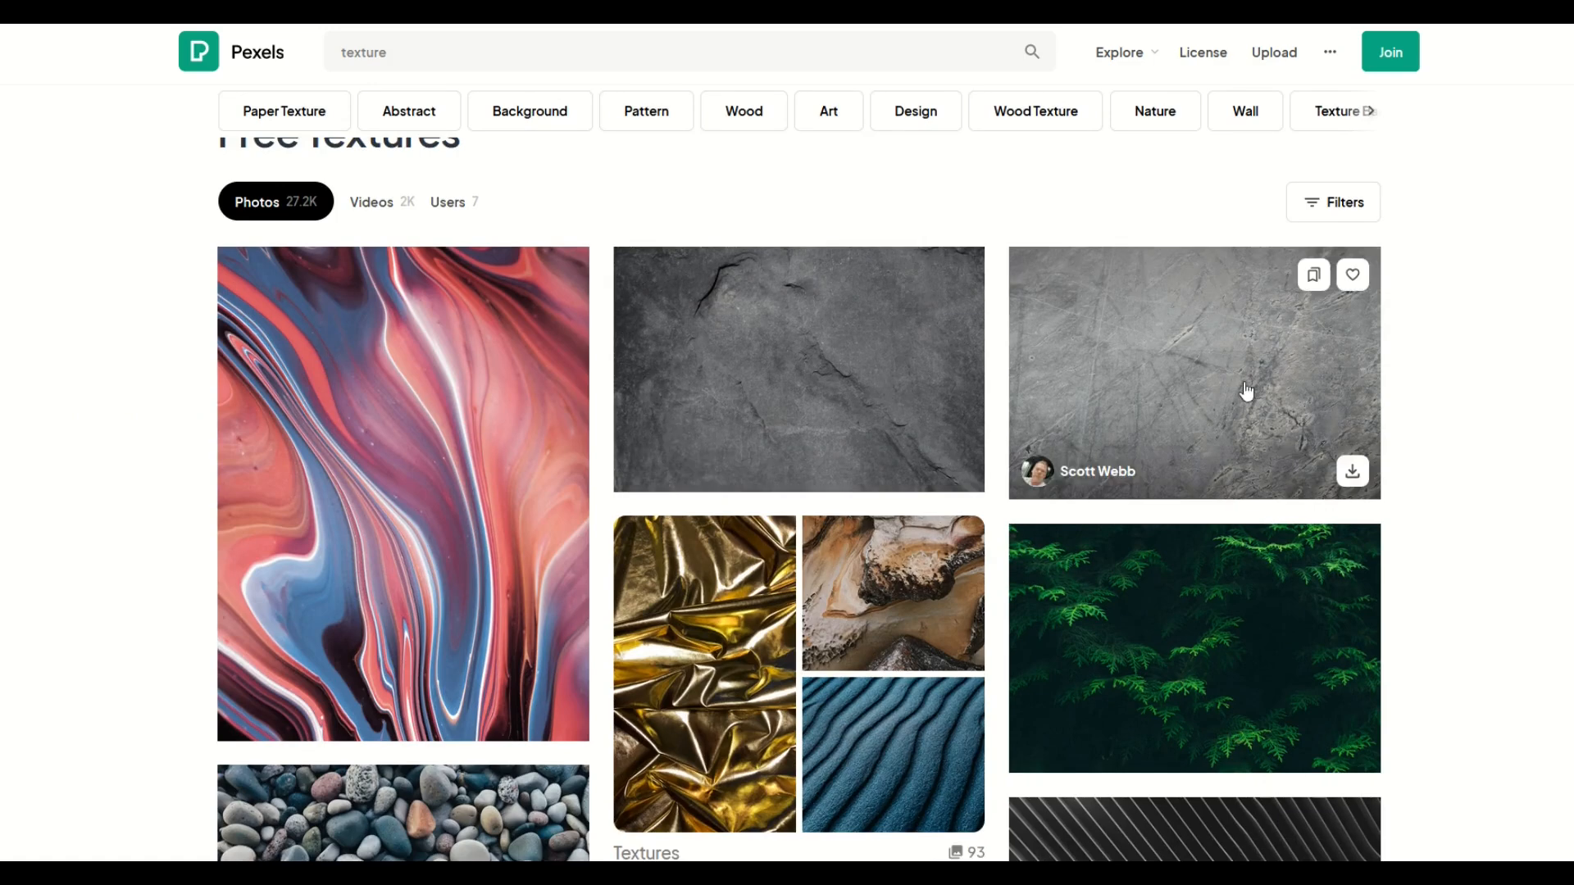
pyautogui.scroll(-2, 1188, 418)
pyautogui.scroll(-1, 1148, 680)
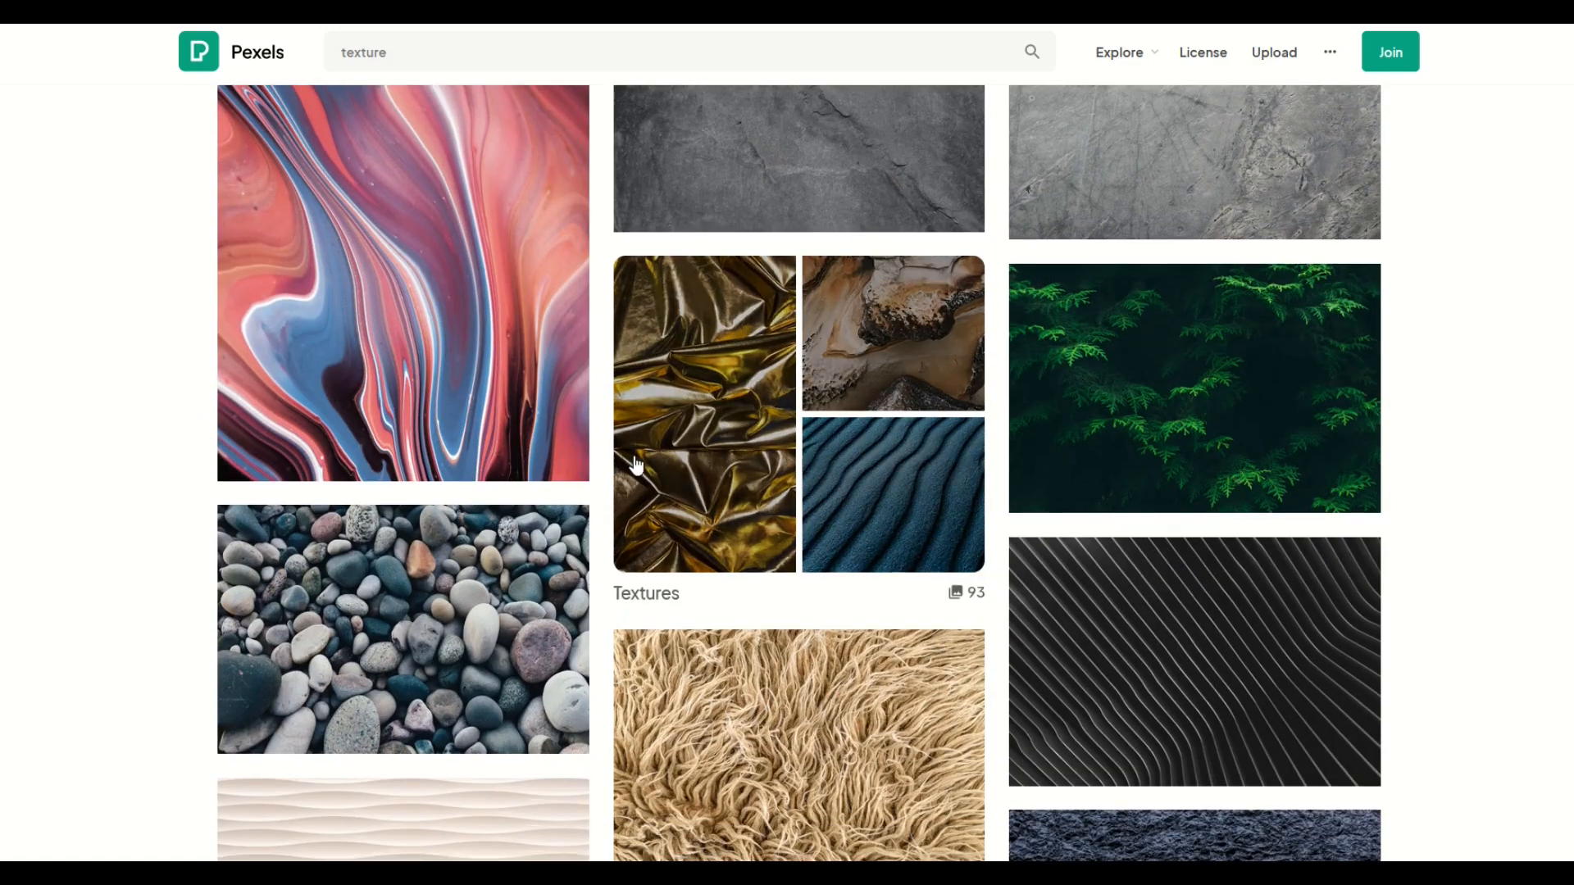
pyautogui.scroll(2, 636, 465)
pyautogui.scroll(-4, 352, 426)
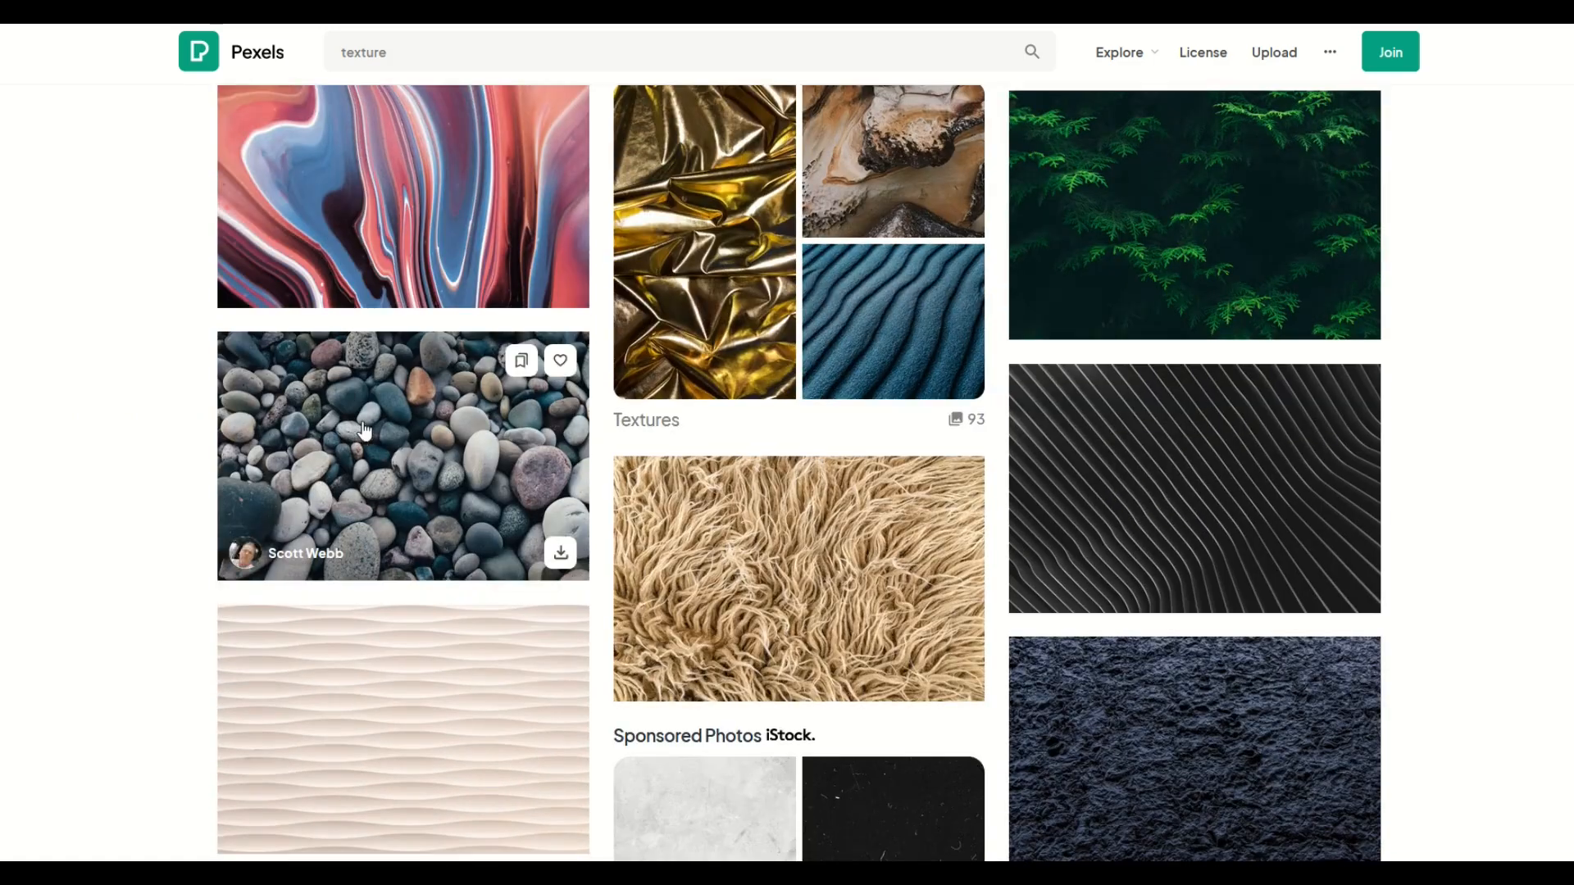
pyautogui.scroll(-3, 364, 430)
pyautogui.scroll(-6, 472, 456)
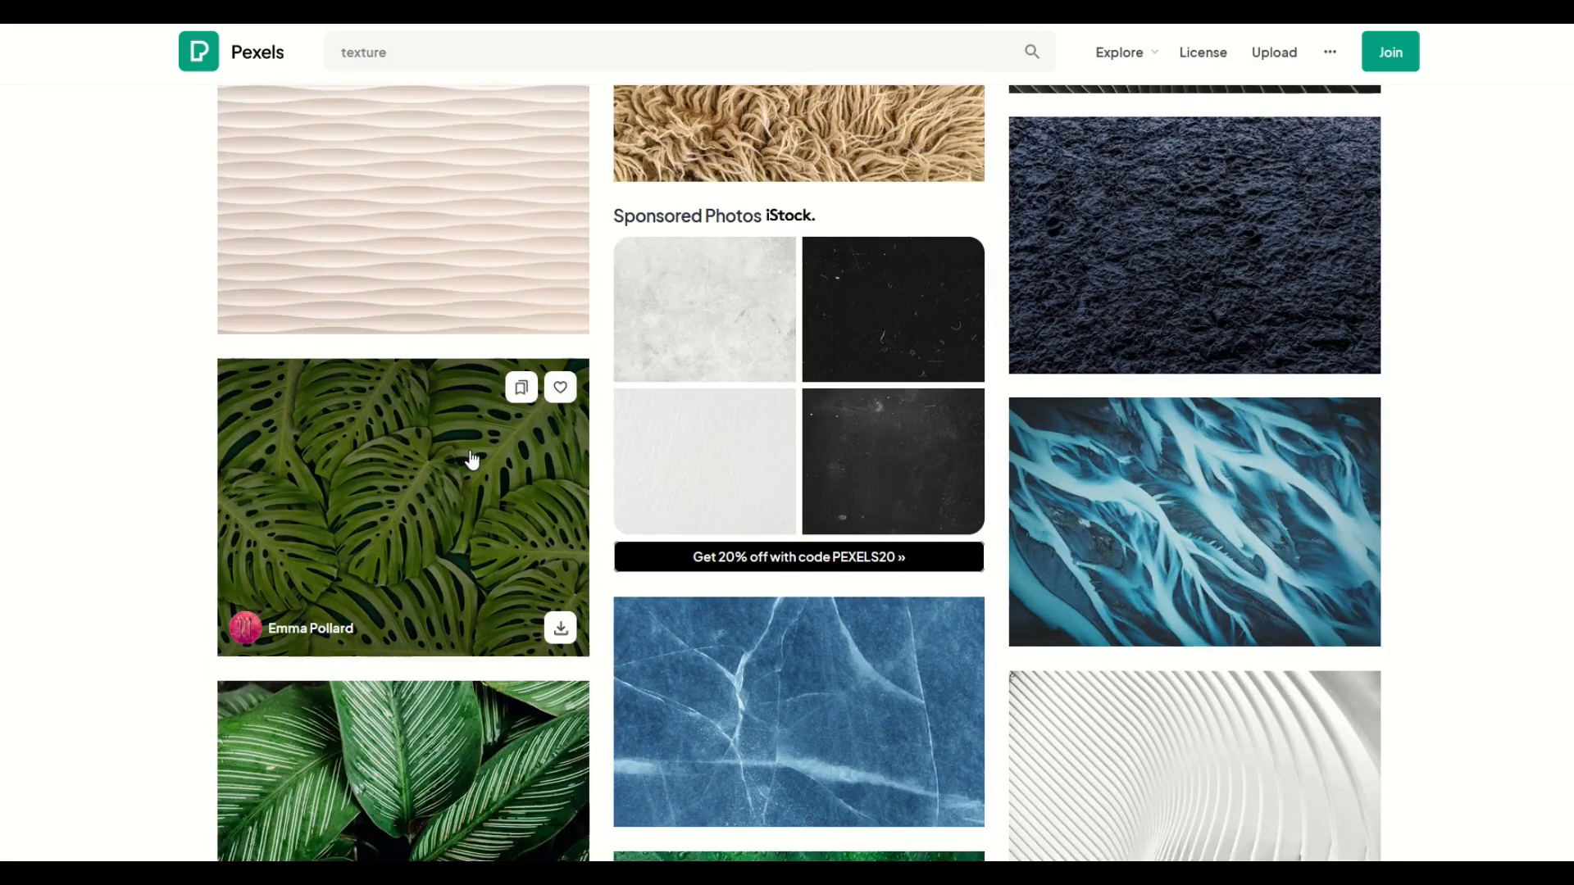
pyautogui.scroll(-8, 560, 453)
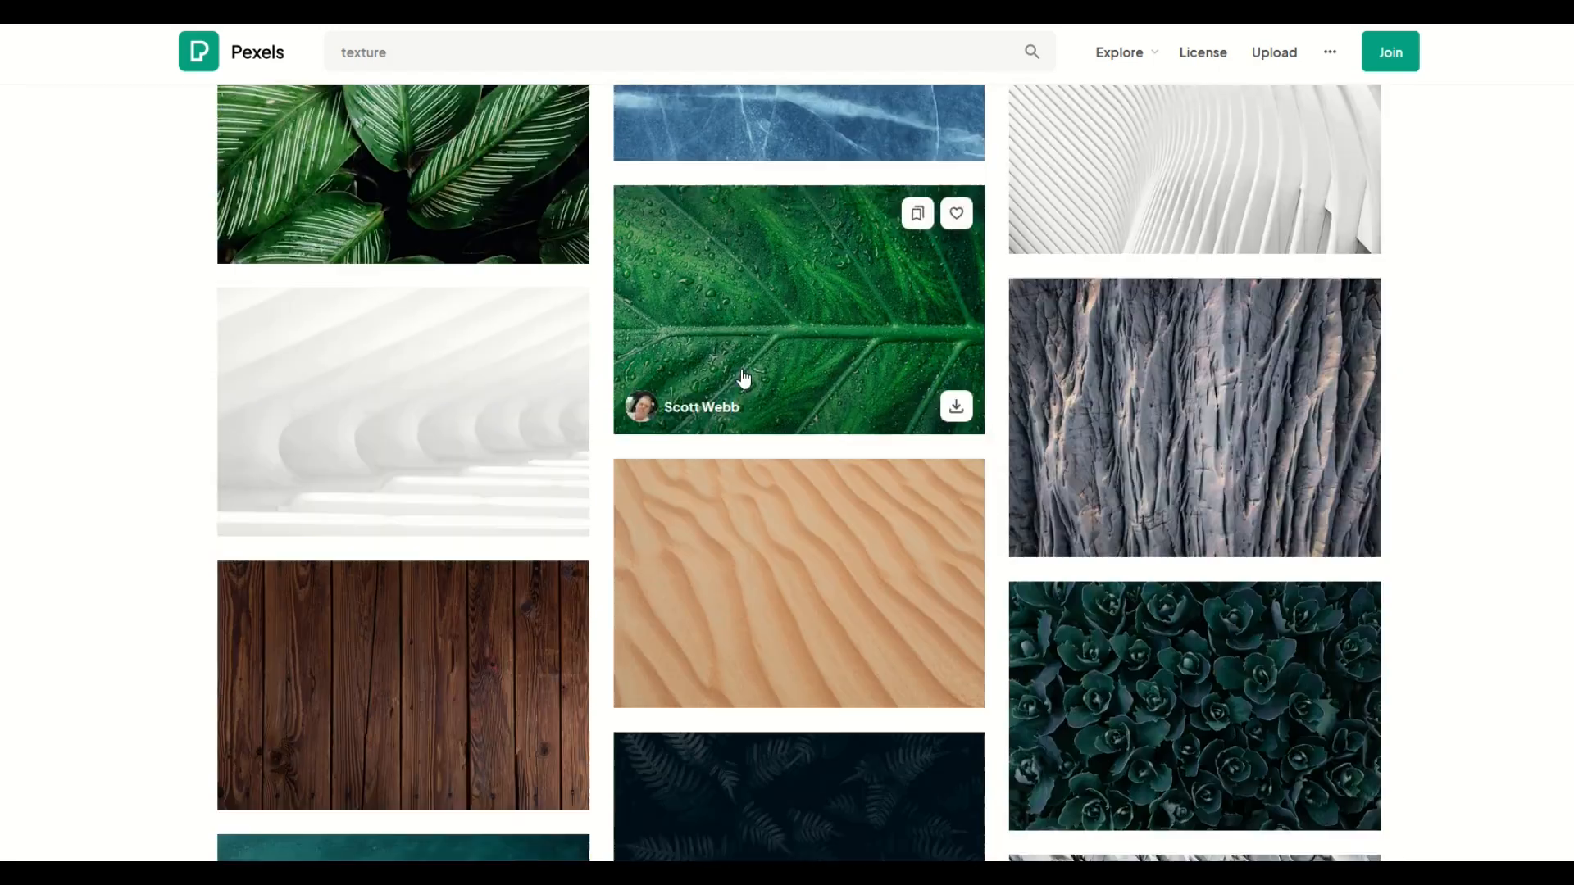
pyautogui.scroll(-5, 420, 534)
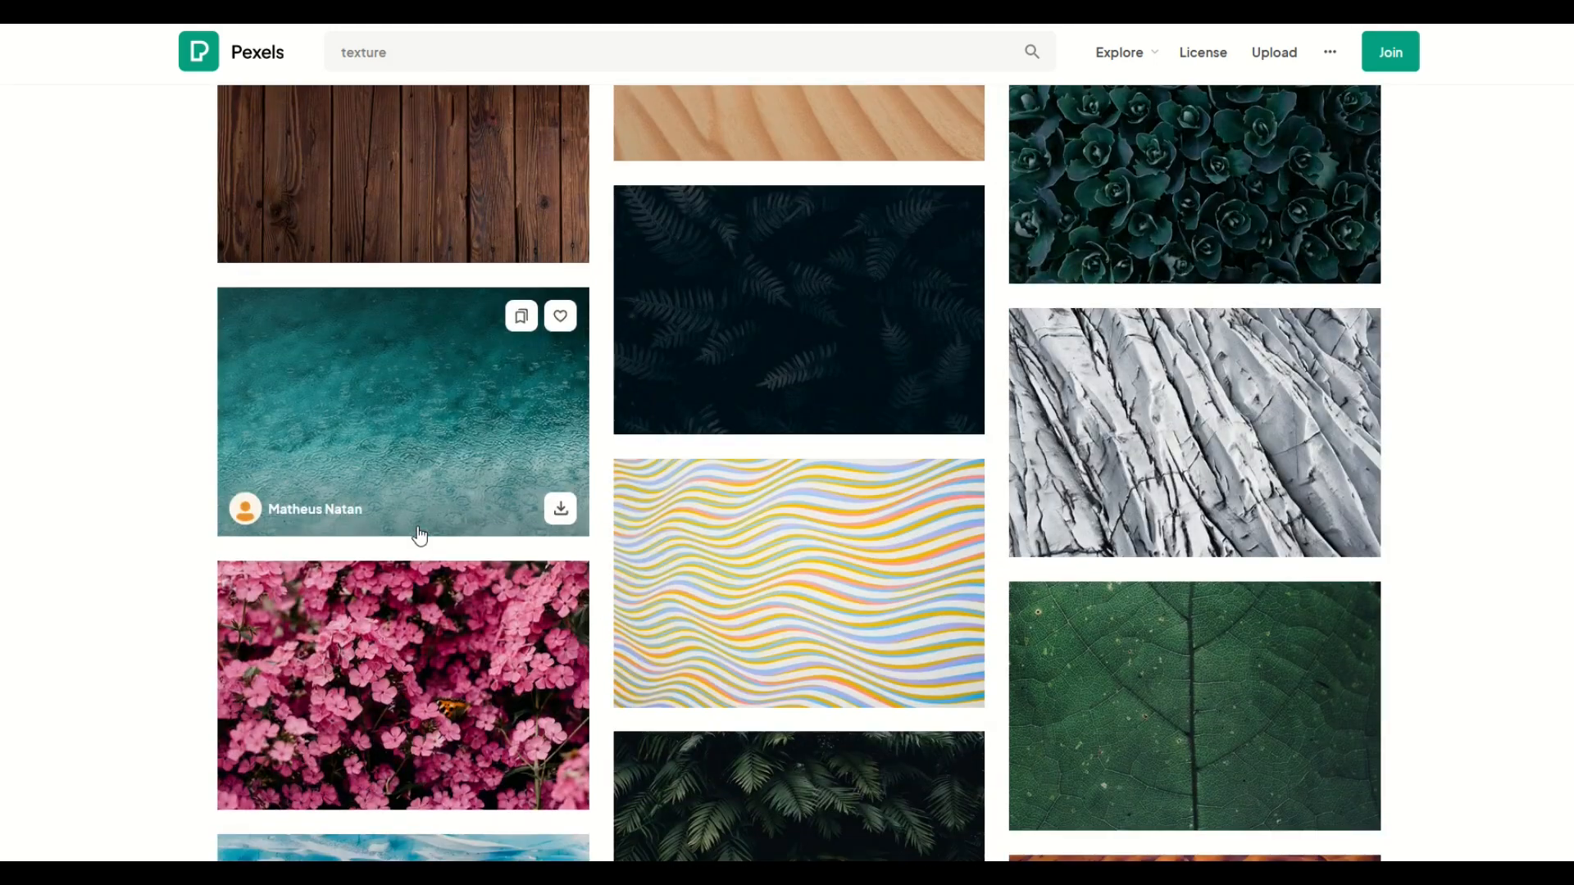
pyautogui.scroll(-1, 420, 534)
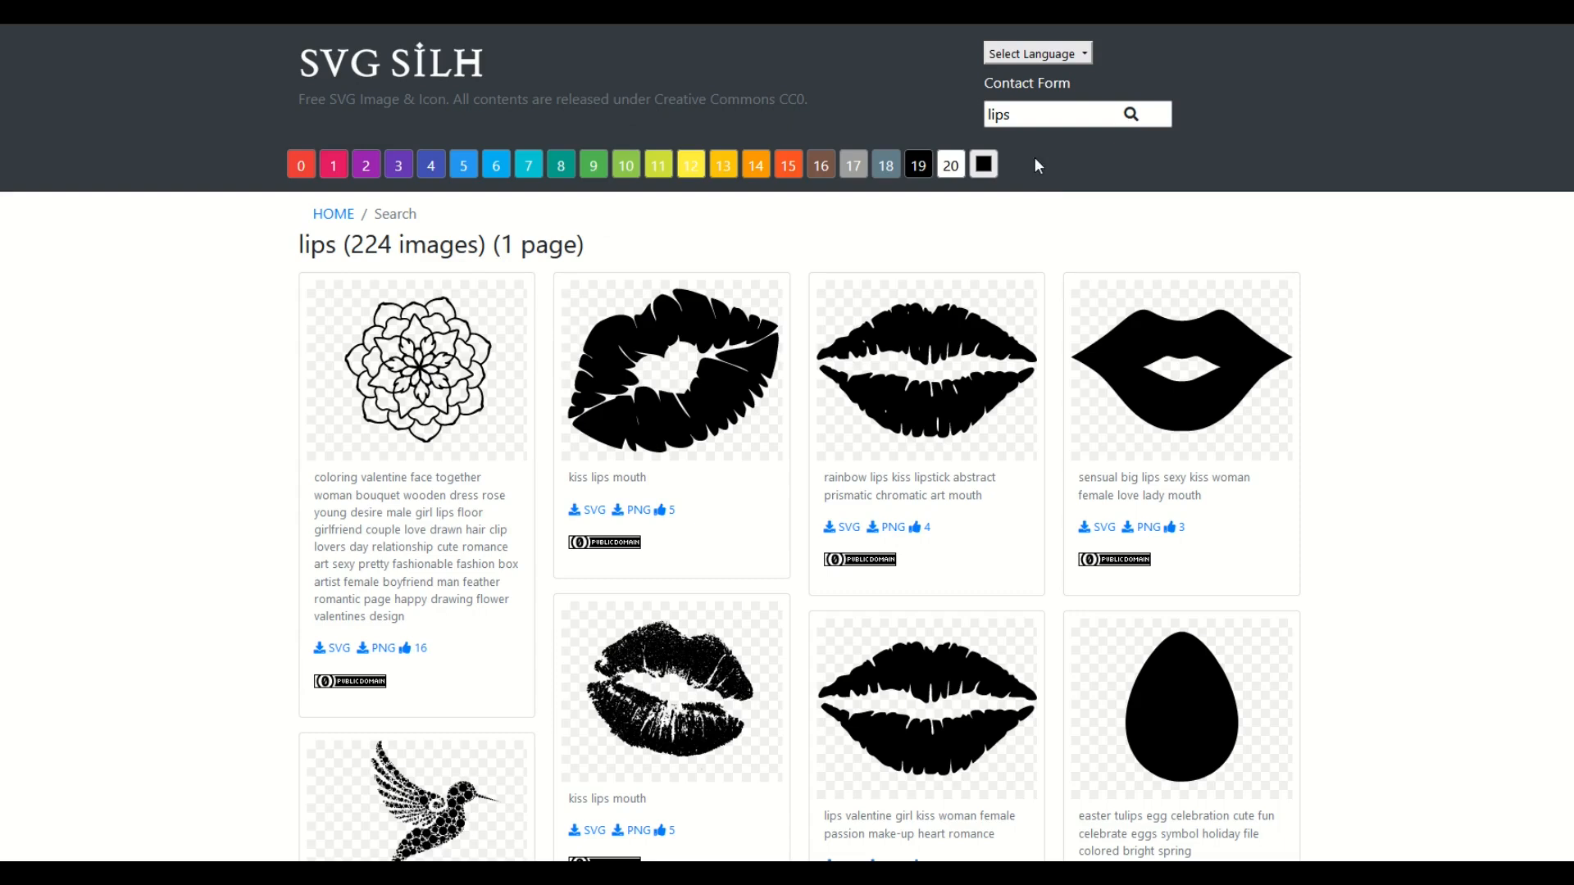
# - Look through the lips silhouettes on SVG Silh
pyautogui.scroll(-2, 787, 373)
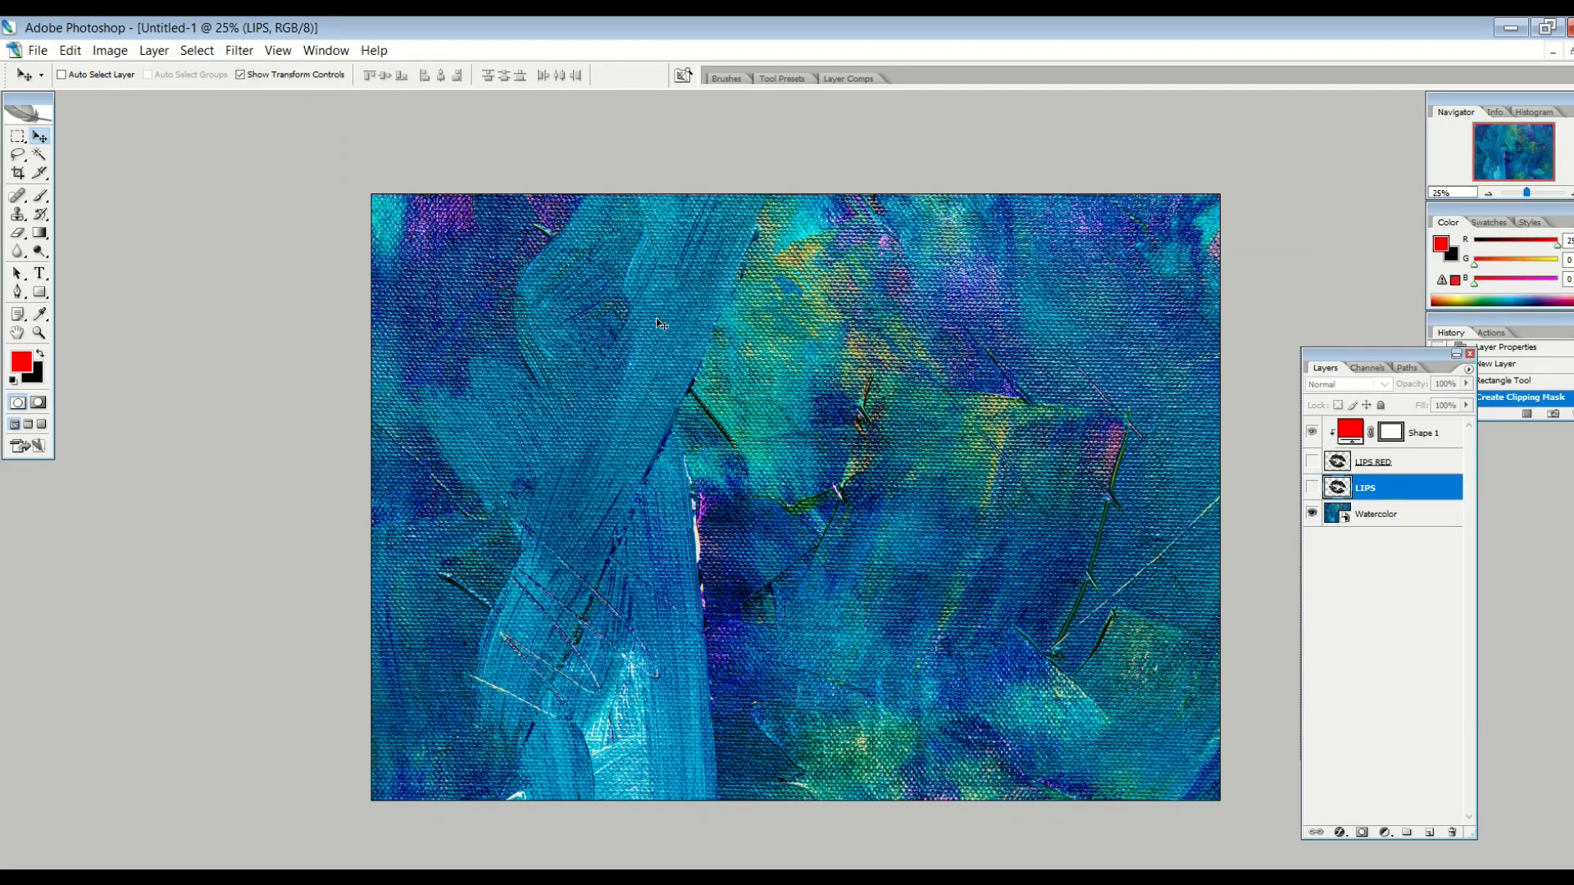
# - In Photoshop, show the LIPS layer over the Watercolor background and delete the LIPS RED layer
pyautogui.click(1313, 487)
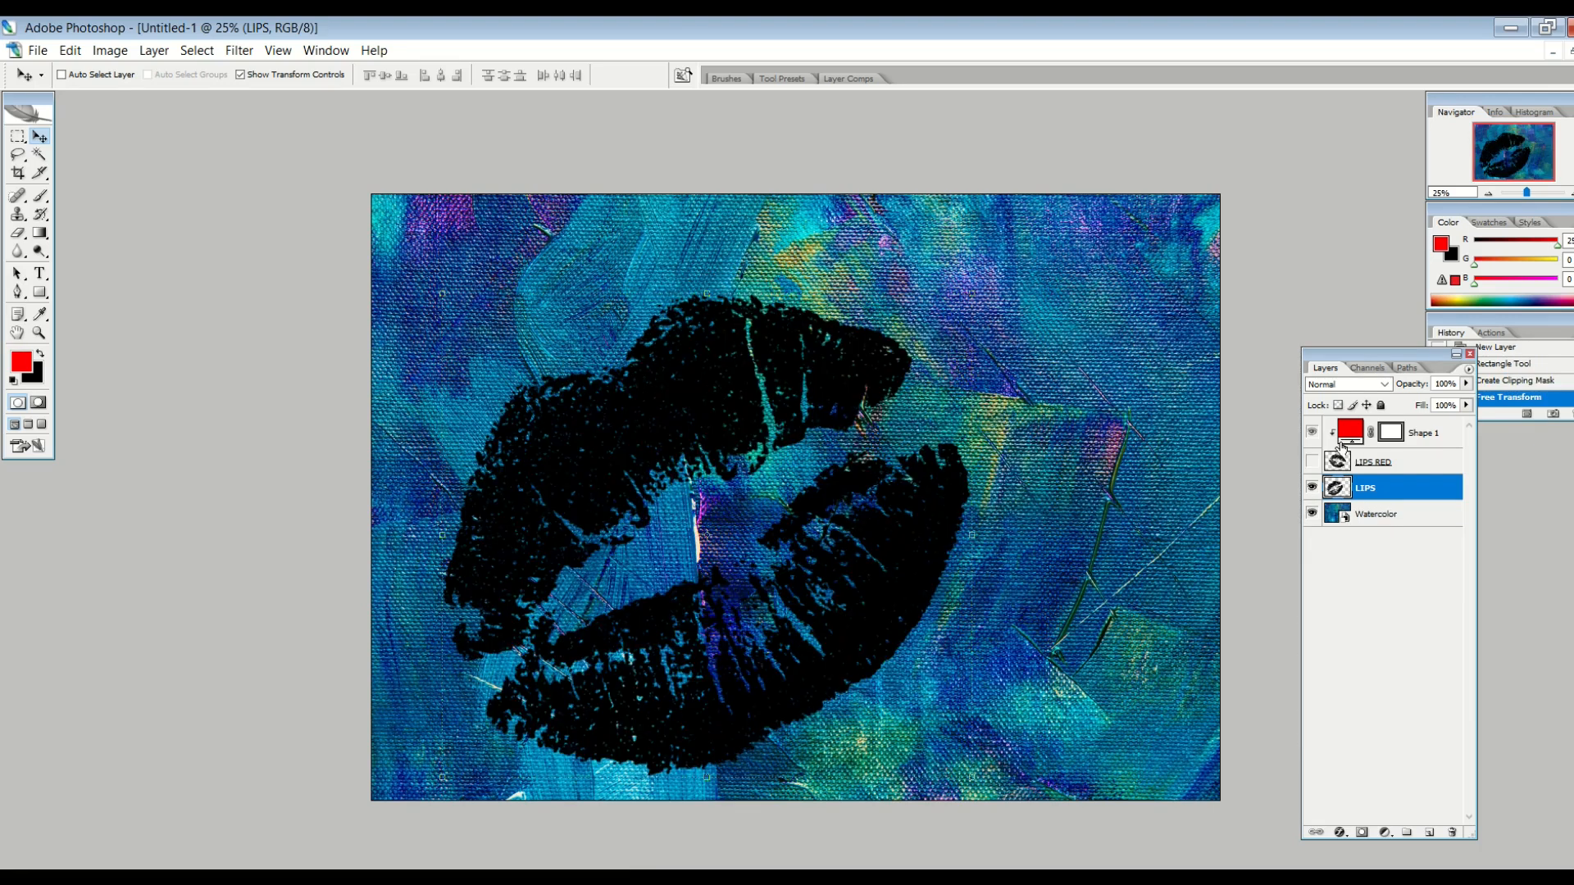
pyautogui.press('Delete')
# - Position the red Shape 1 rectangle over the lips and clip it to the LIPS layer with a clipping mask
pyautogui.moveTo(990, 486); pyautogui.dragTo(990, 486)
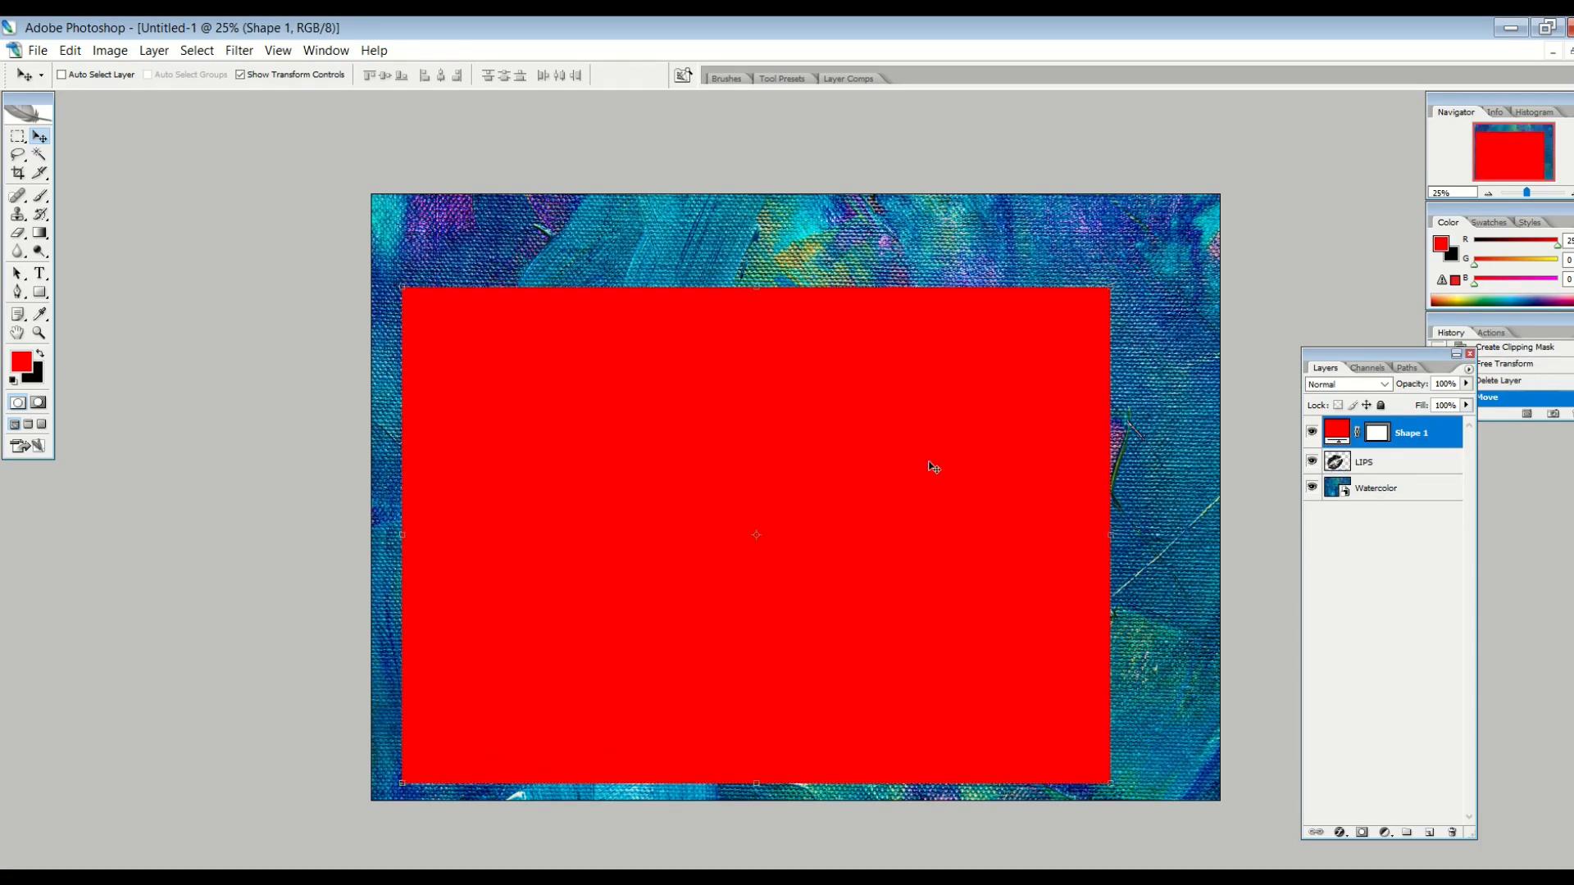
pyautogui.keyDown('shift'); pyautogui.click(1363, 463); pyautogui.keyUp('shift')
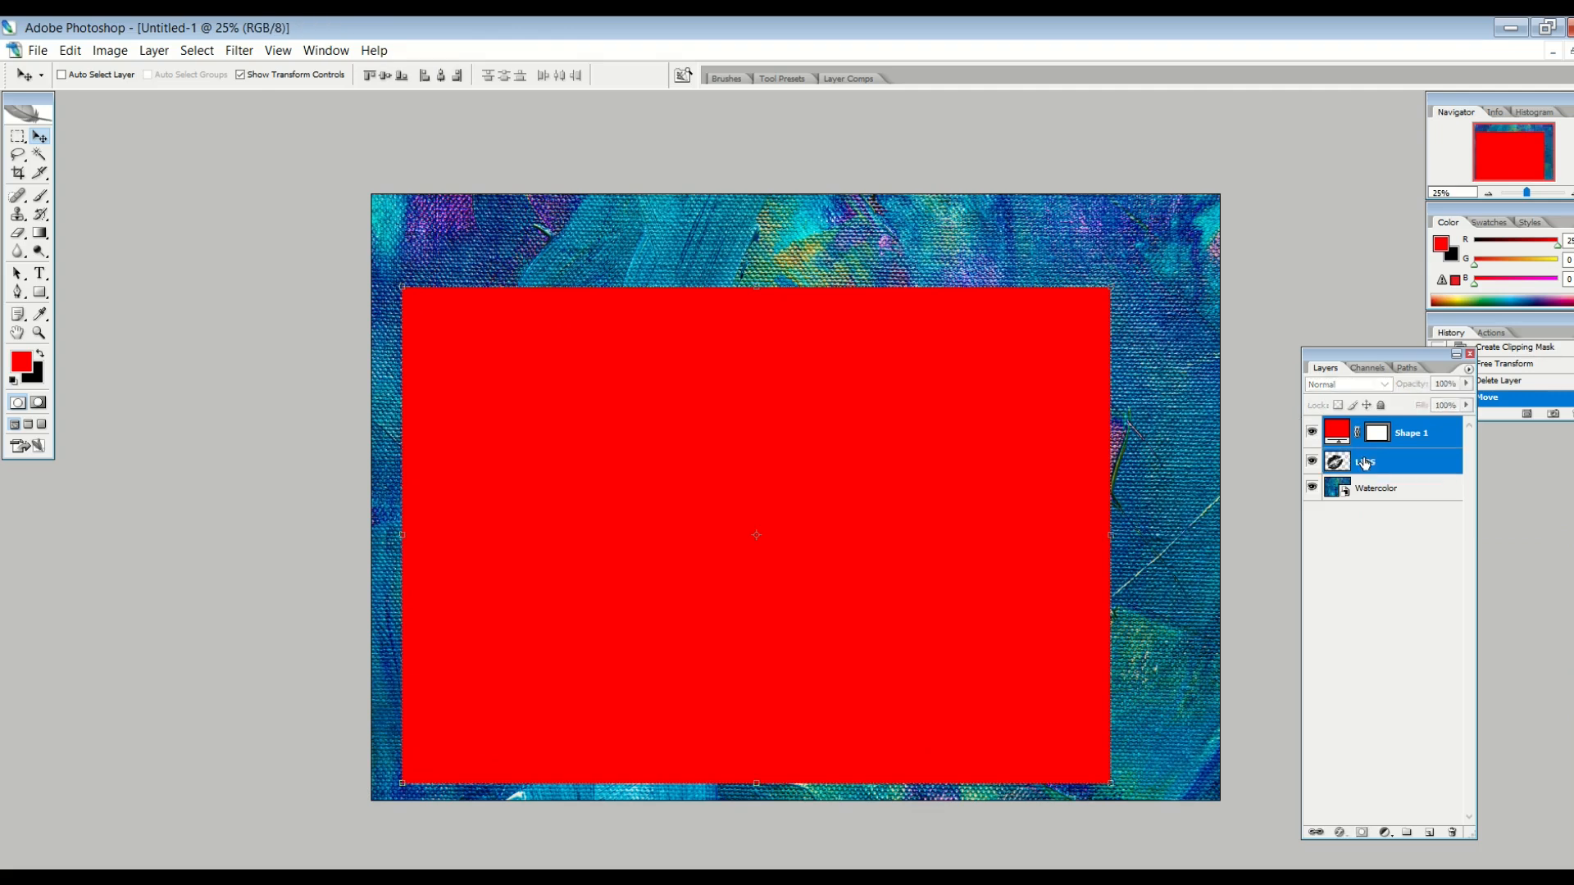
pyautogui.click(1403, 451)
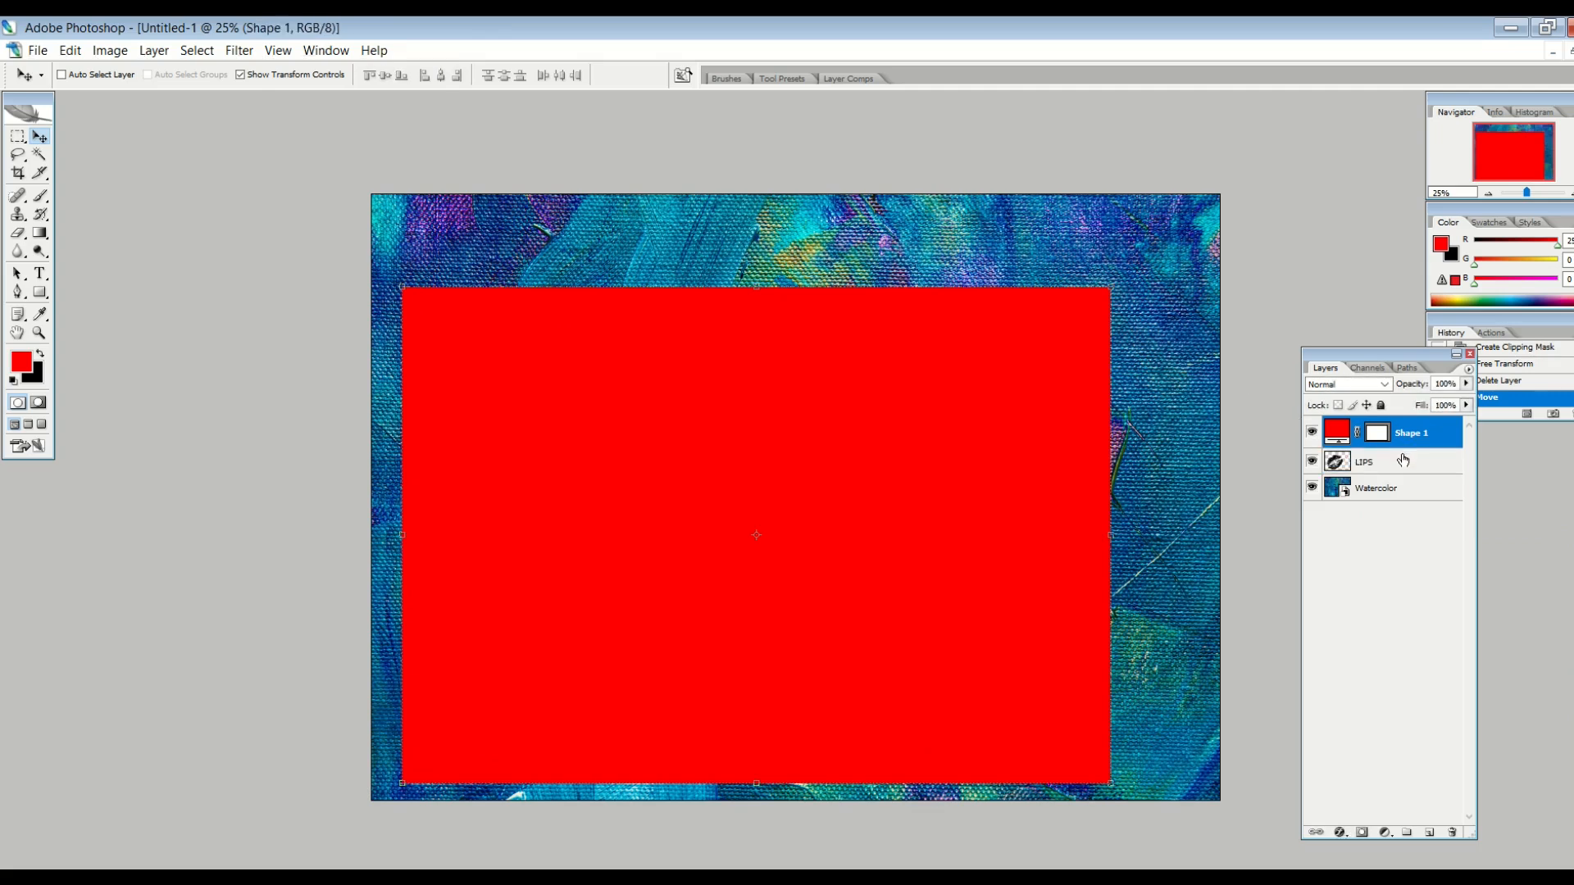
pyautogui.keyDown('shift'); pyautogui.click(1403, 466); pyautogui.keyUp('shift')
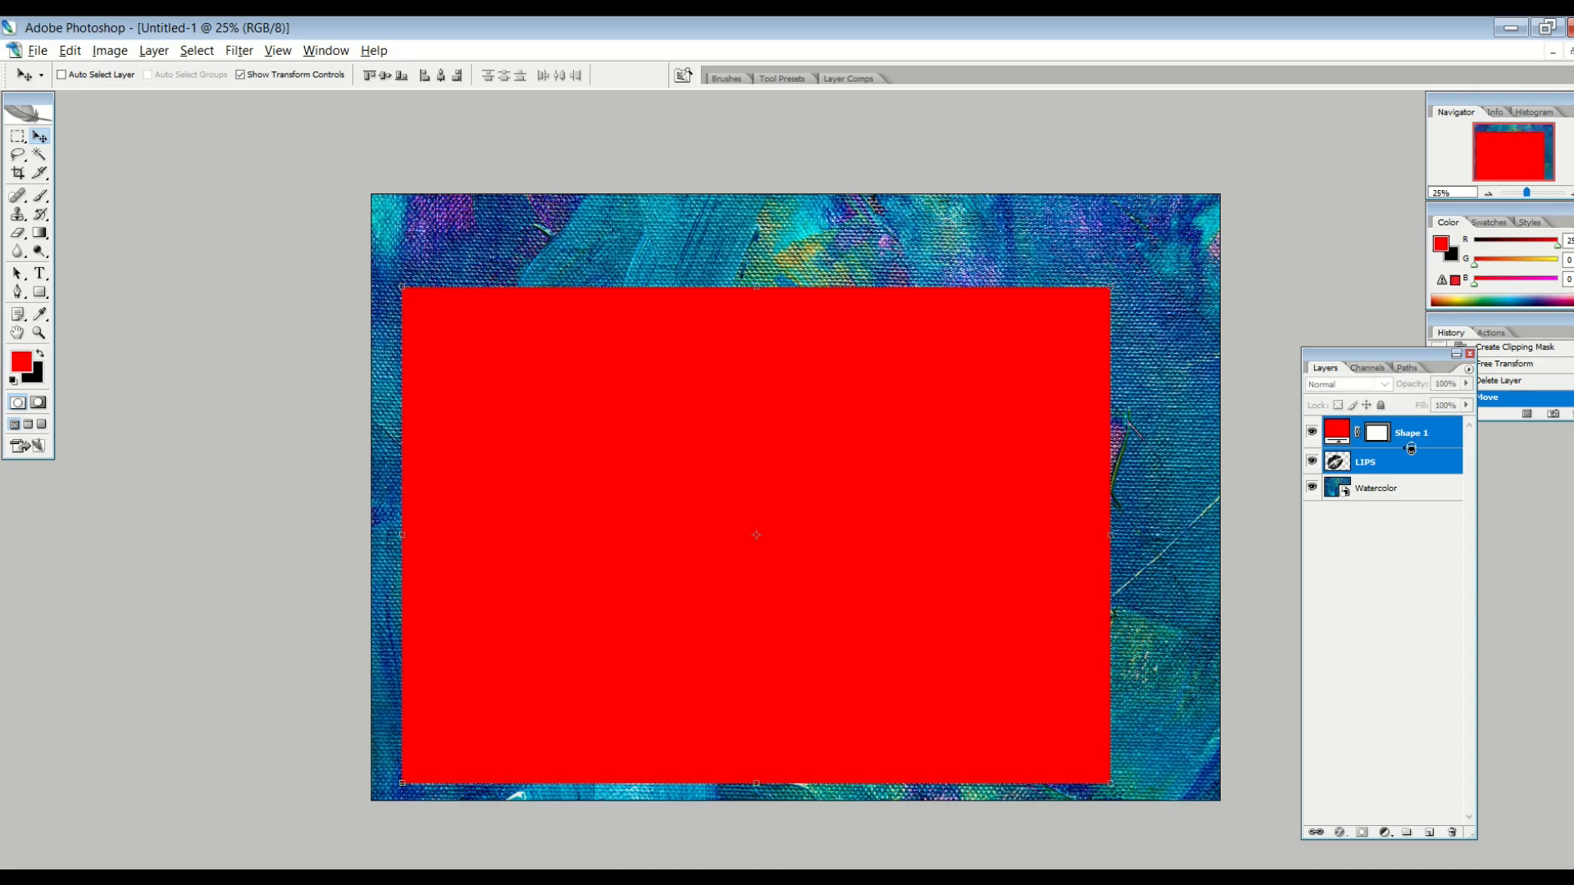
pyautogui.keyDown('alt'); pyautogui.click(1410, 449); pyautogui.keyUp('alt')
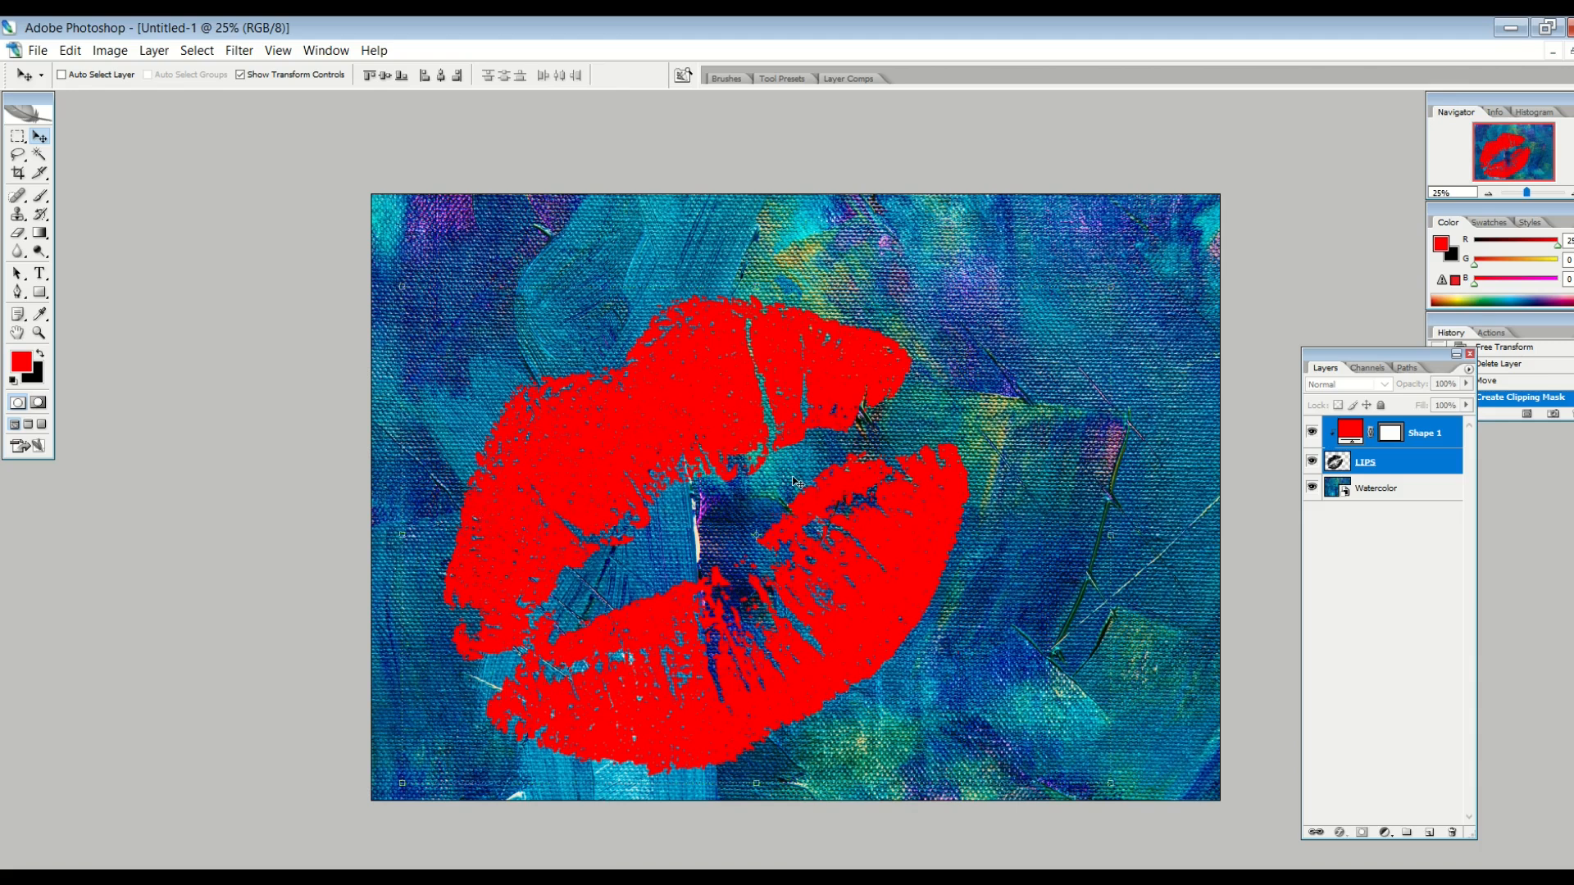
# - Merge the clipped red Shape 1 and the LIPS layer into a single layer
pyautogui.rightClick(1383, 464)
pyautogui.click(1420, 821)
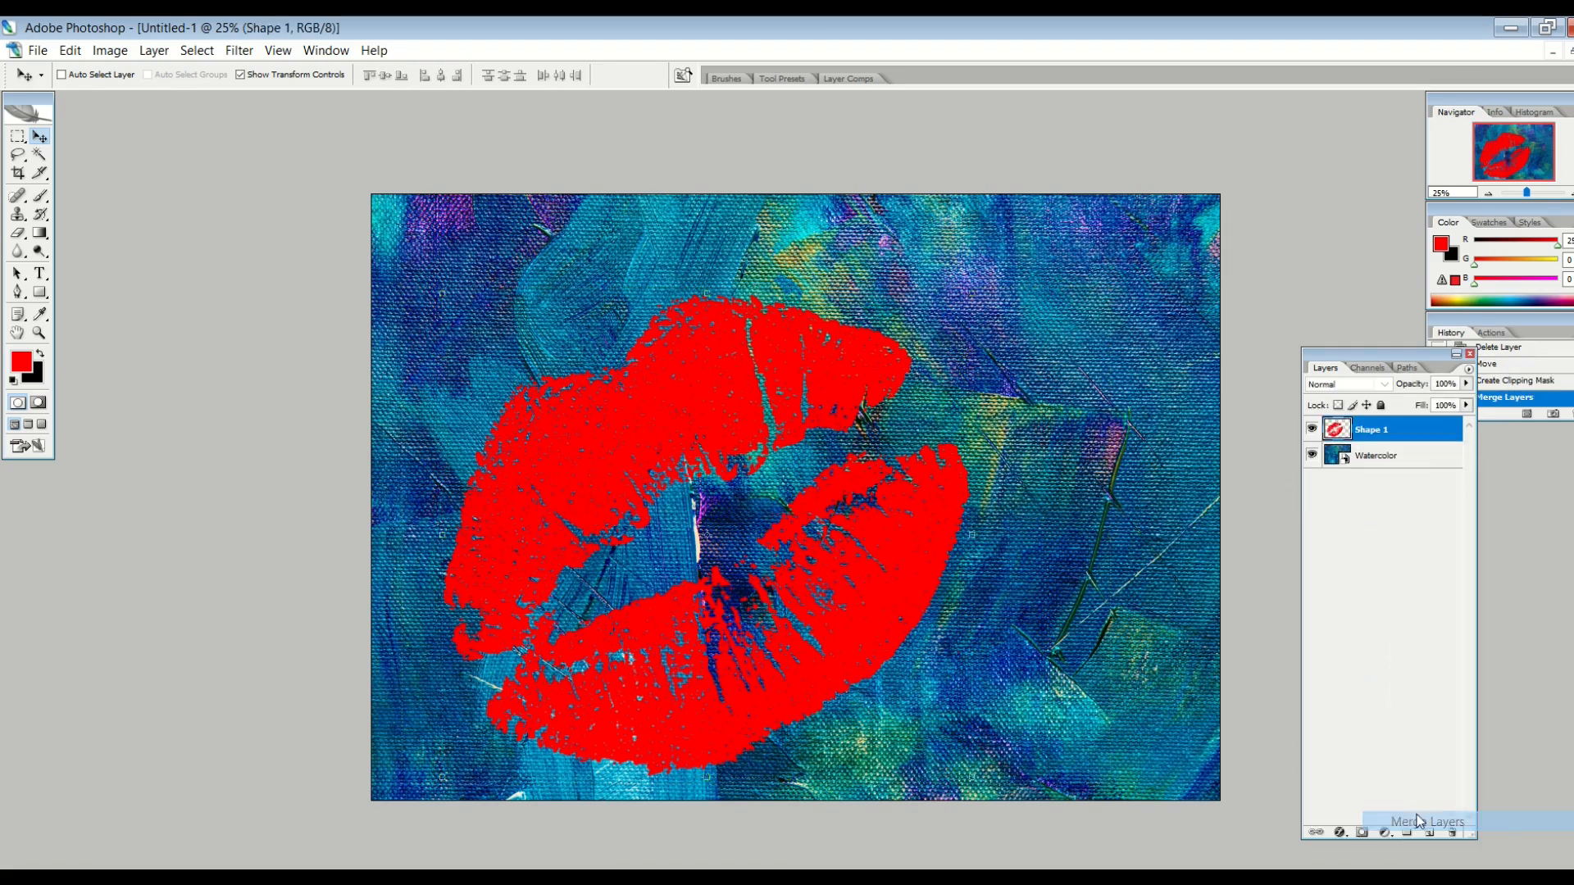
# - Apply the Multiply, Overlay and Lighten blending modes in turn to the merged red lips layer
pyautogui.click(1349, 384)
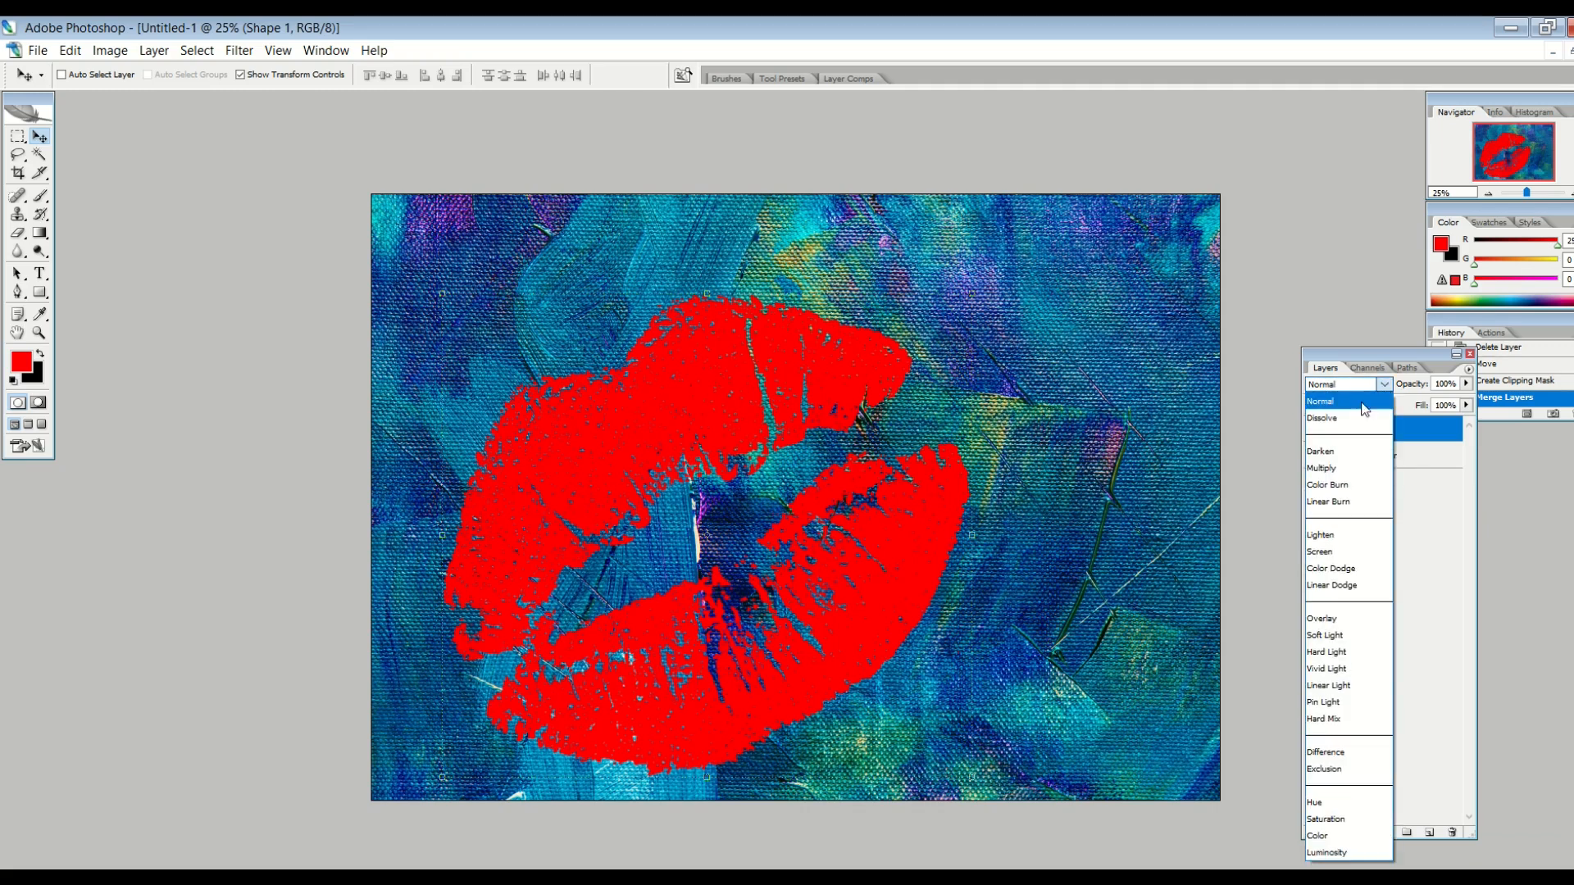
pyautogui.click(1334, 465)
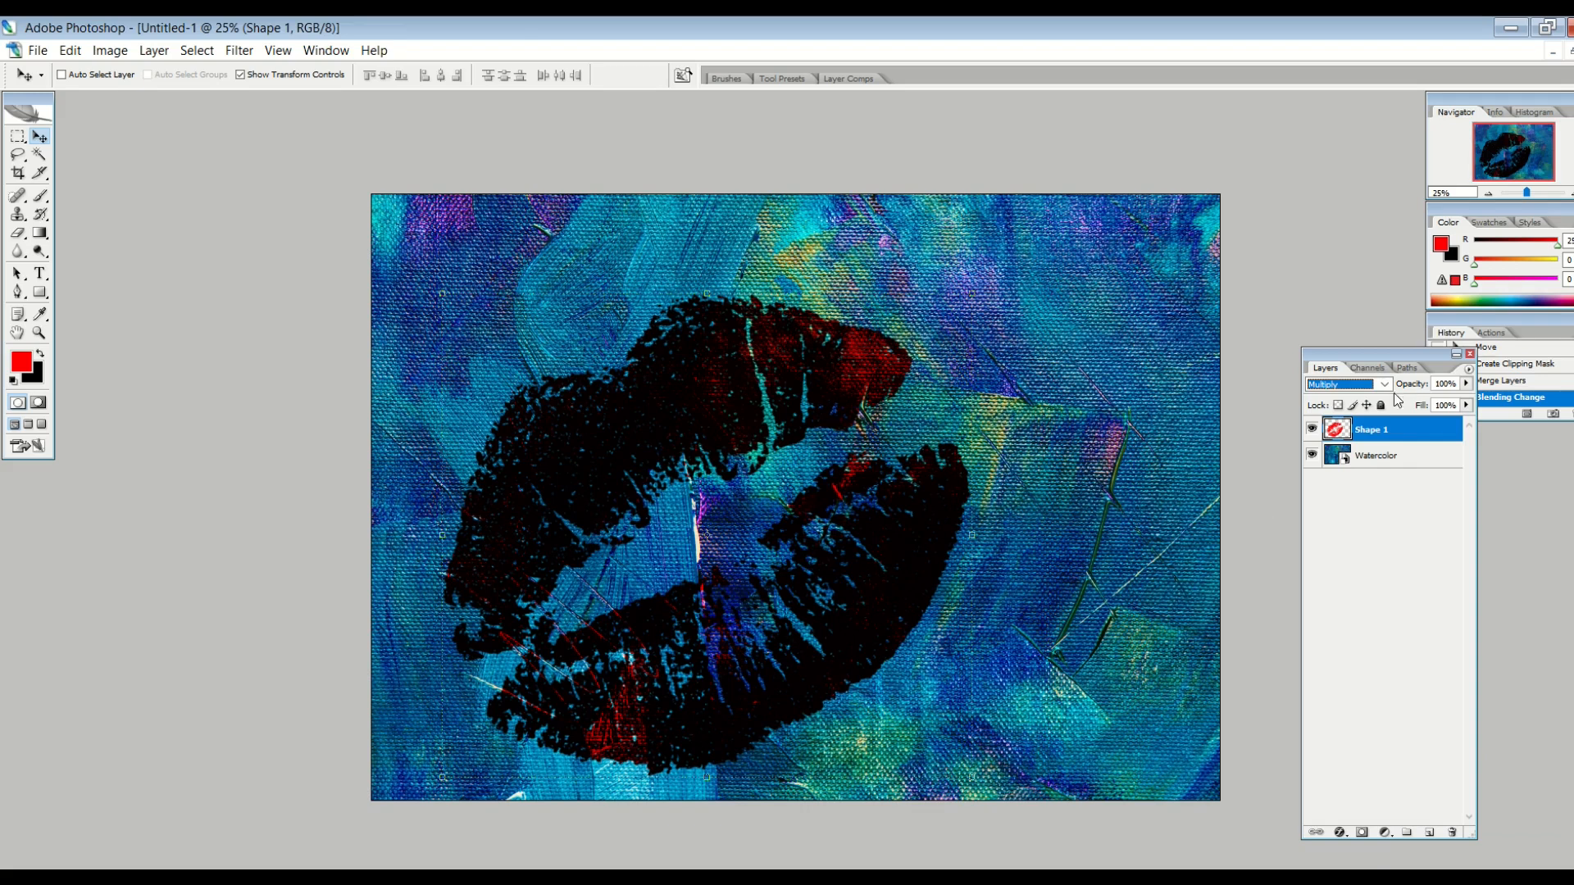
pyautogui.click(1349, 384)
pyautogui.click(1341, 622)
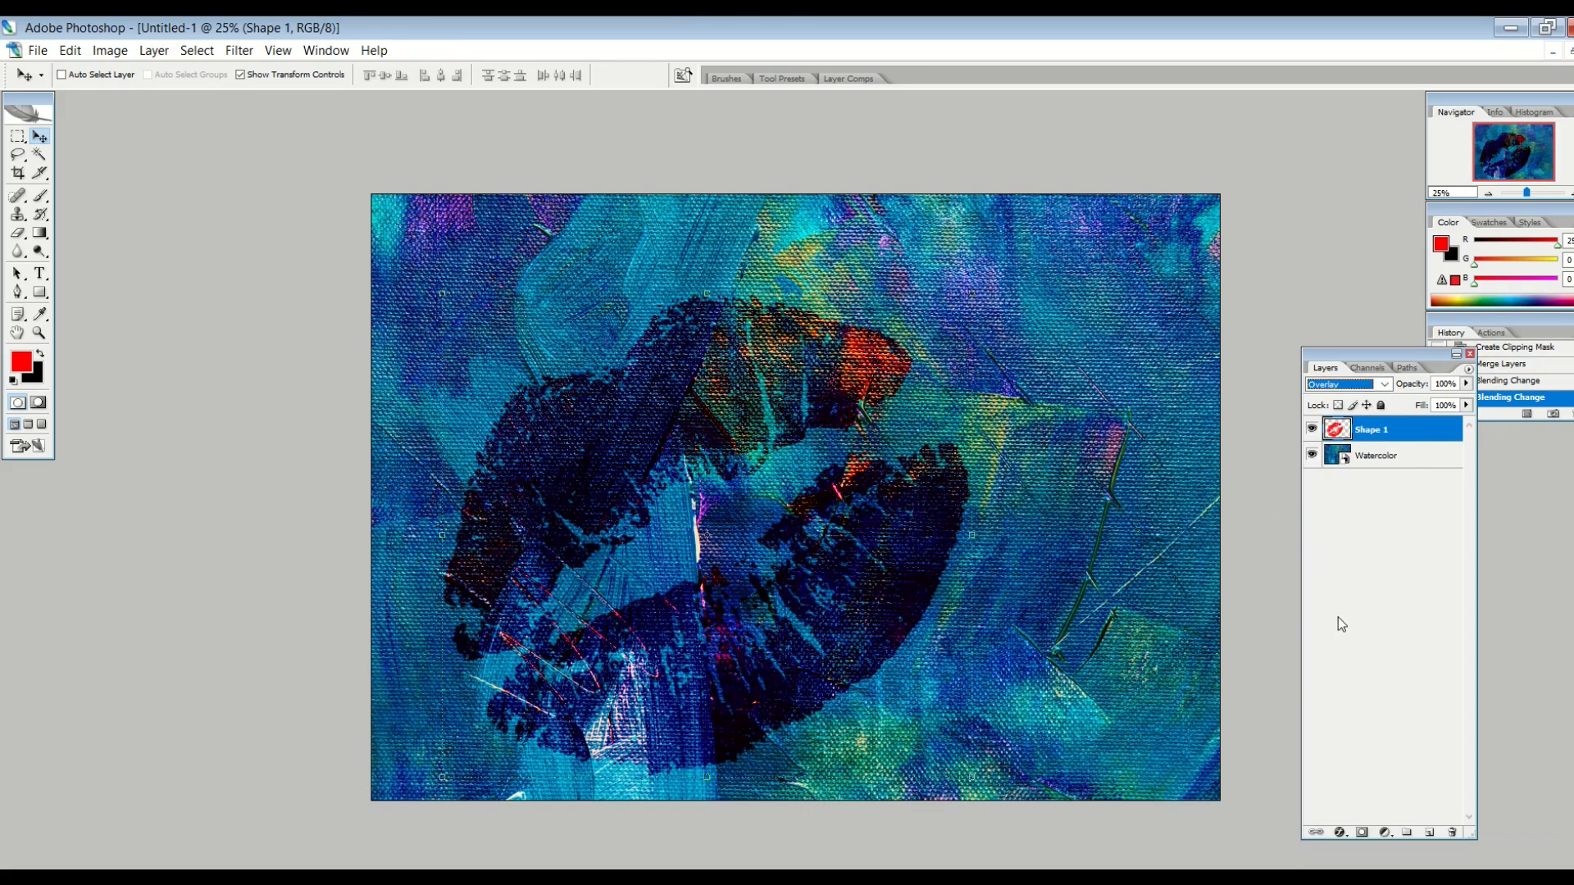
pyautogui.click(1348, 384)
pyautogui.click(1311, 535)
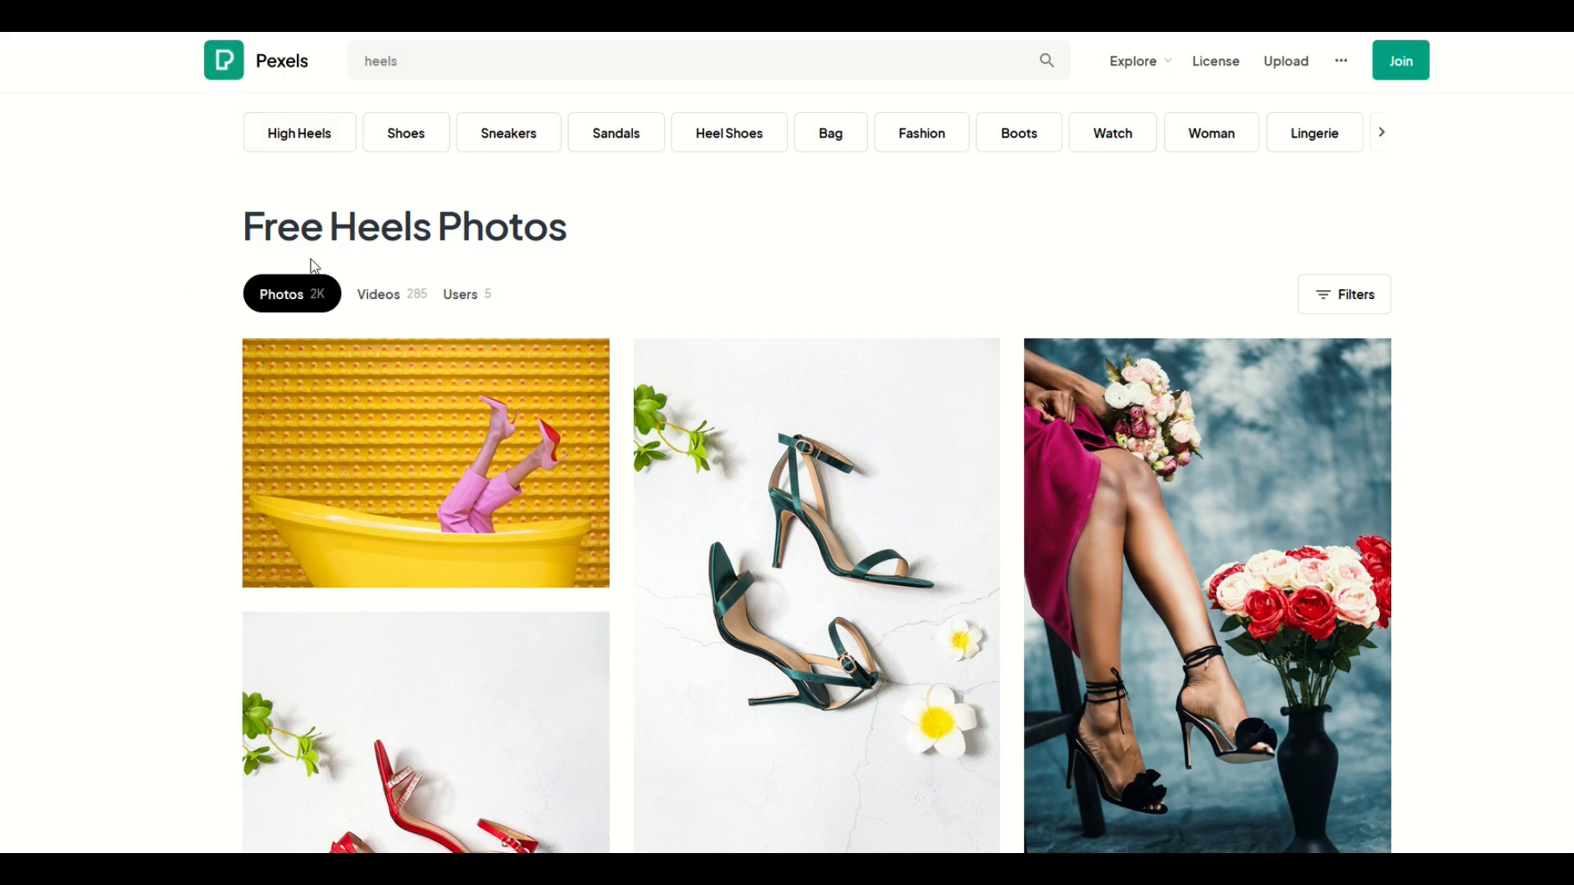
# - Browse the heels photos on Pexels and open the one of fishnet-stockinged legs against a red background
pyautogui.scroll(-4, 490, 254)
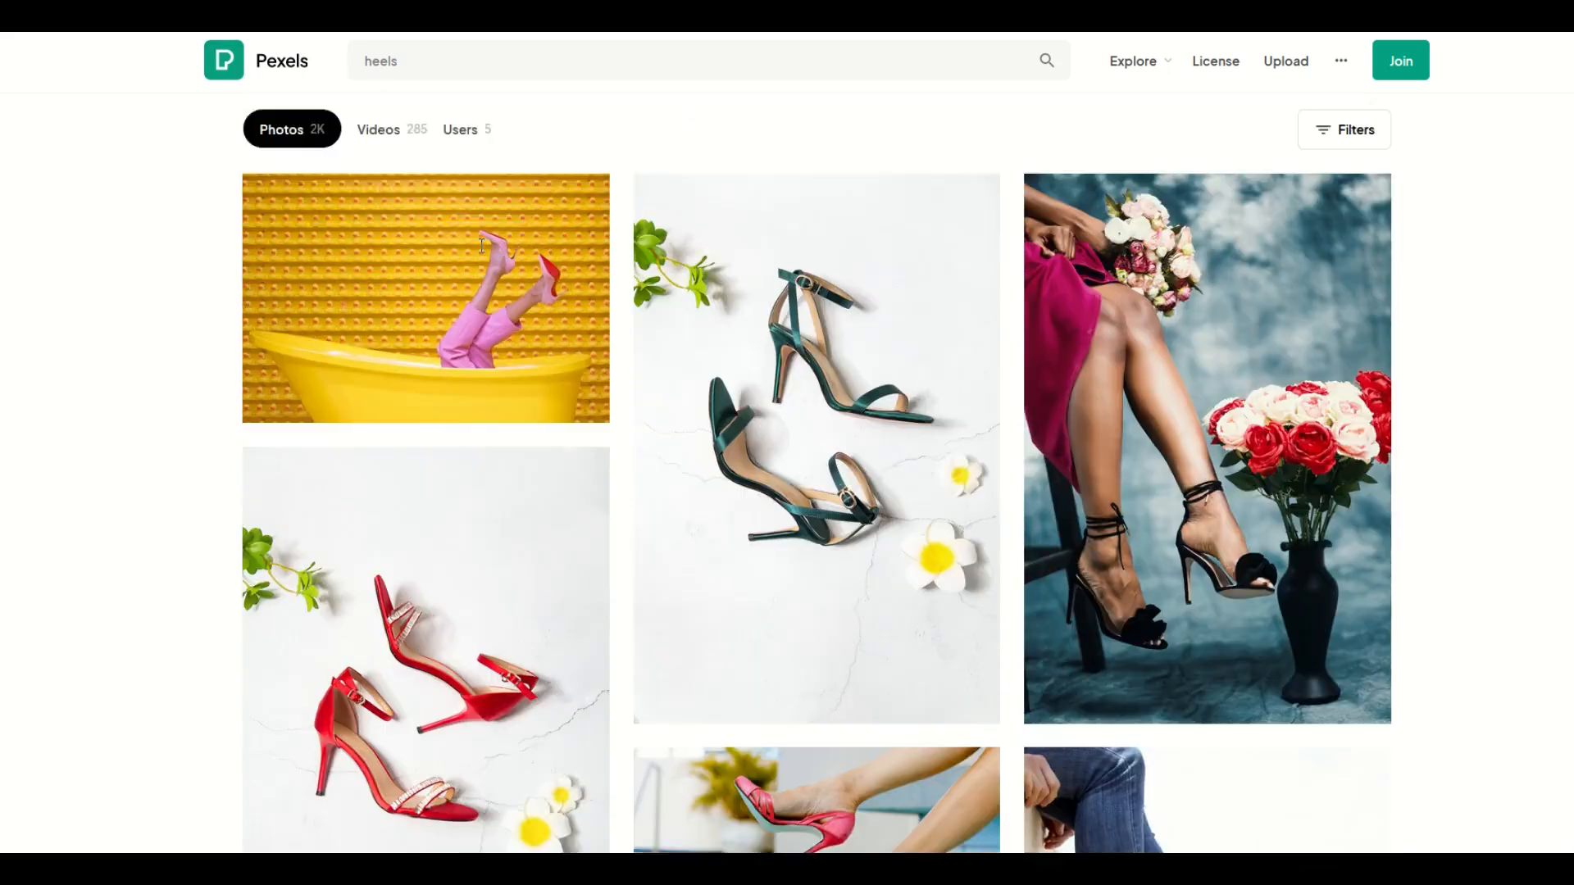
pyautogui.scroll(-5, 491, 254)
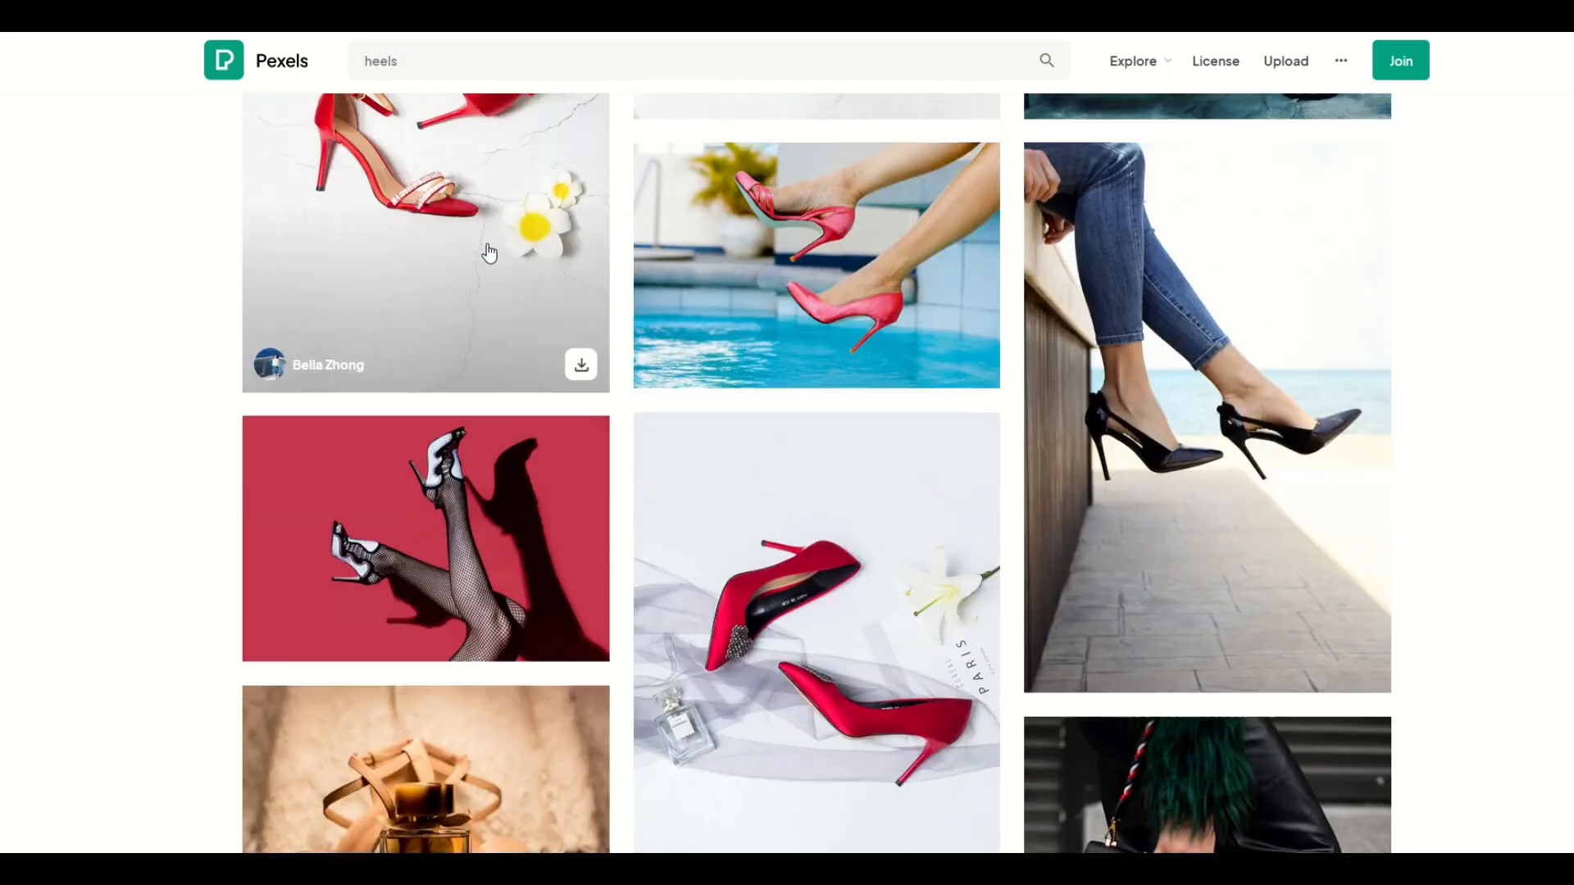
pyautogui.scroll(-2, 489, 252)
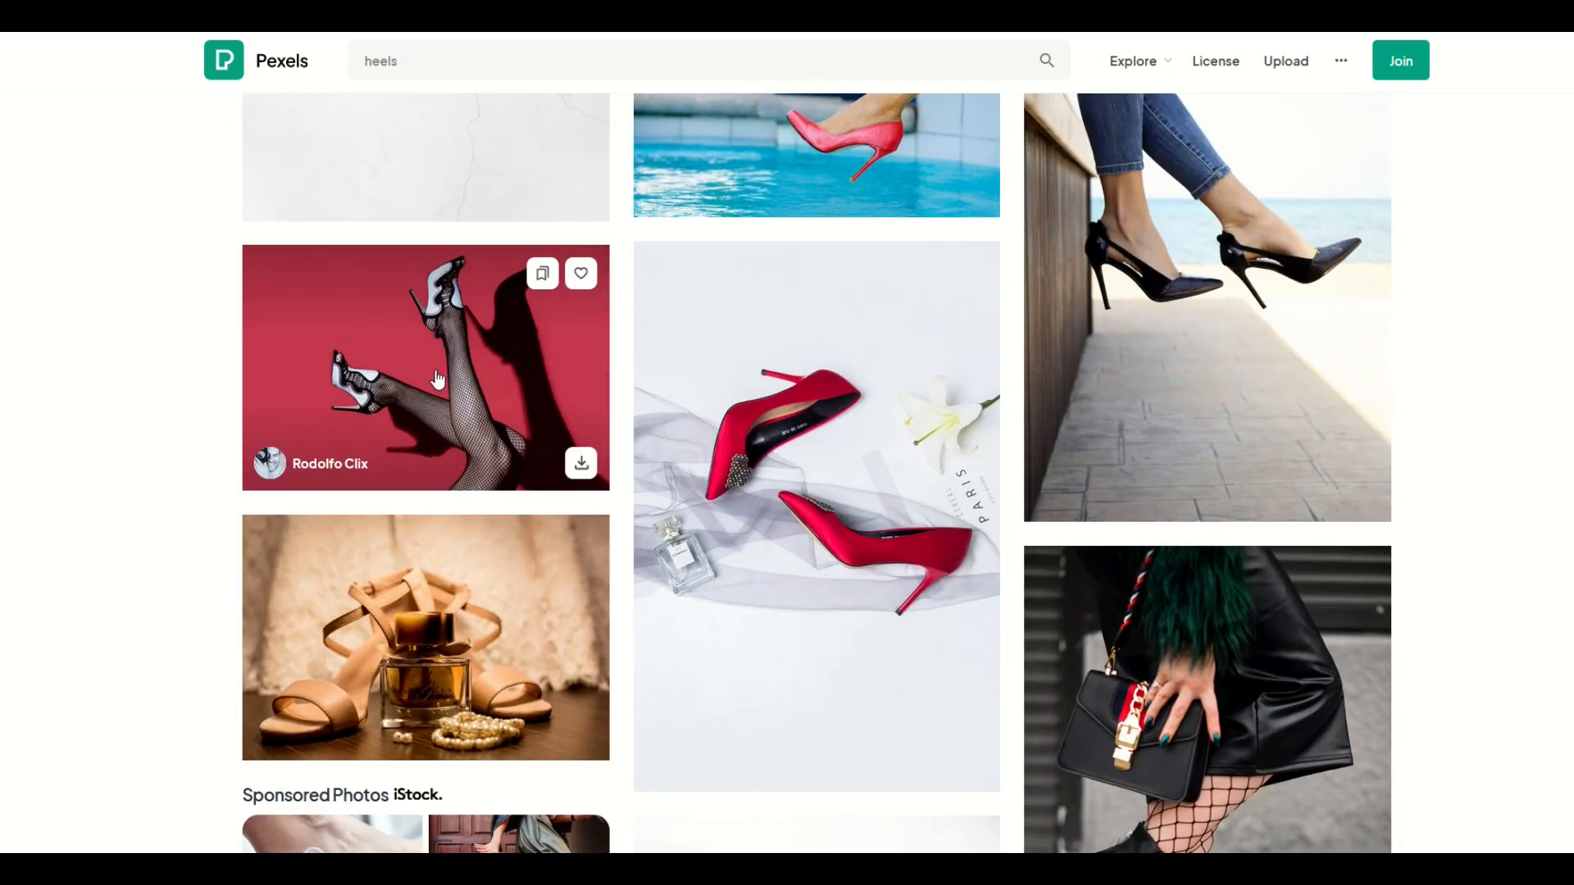
pyautogui.click(419, 375)
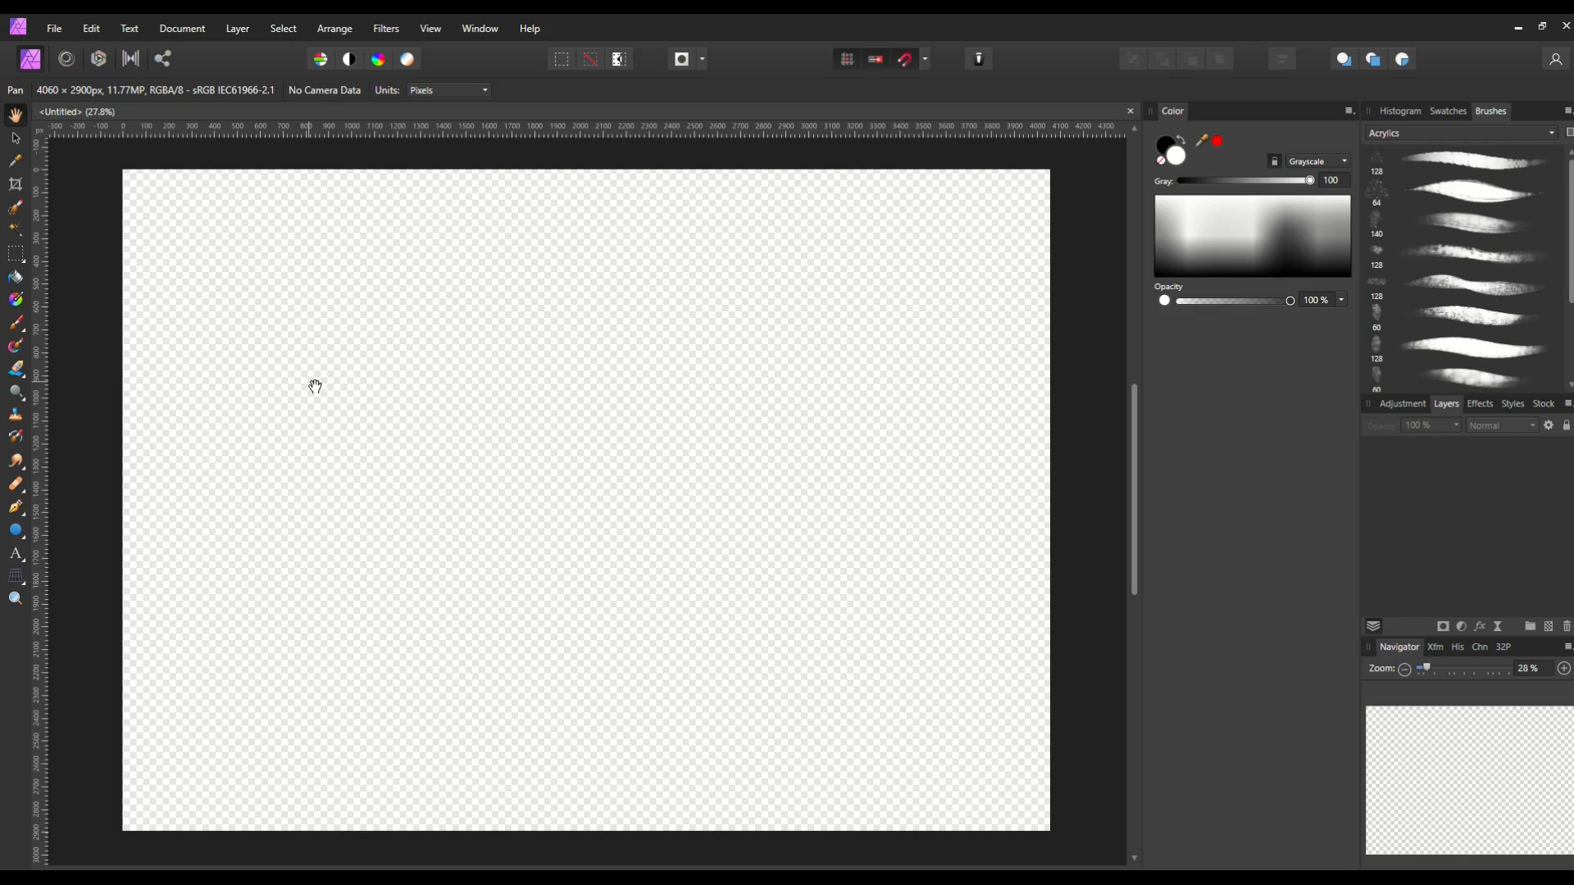
# - In Affinity Photo, place HEELS.jpg across the whole blank canvas and rasterize its layer
pyautogui.click(59, 31)
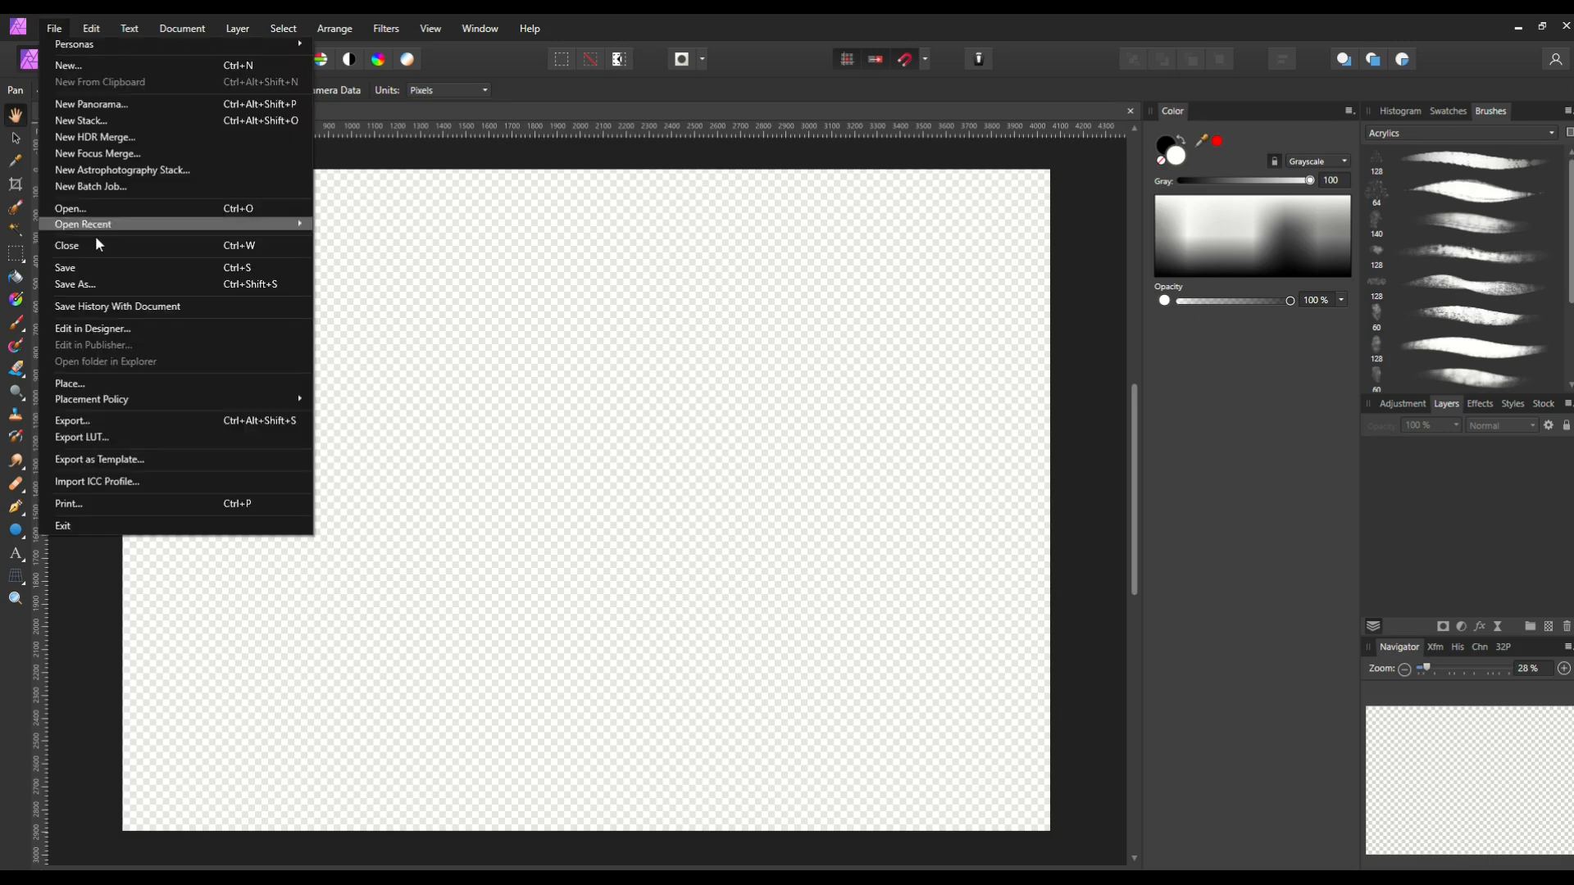
pyautogui.click(92, 388)
pyautogui.doubleClick(267, 183)
pyautogui.moveTo(123, 170); pyautogui.dragTo(1105, 839)
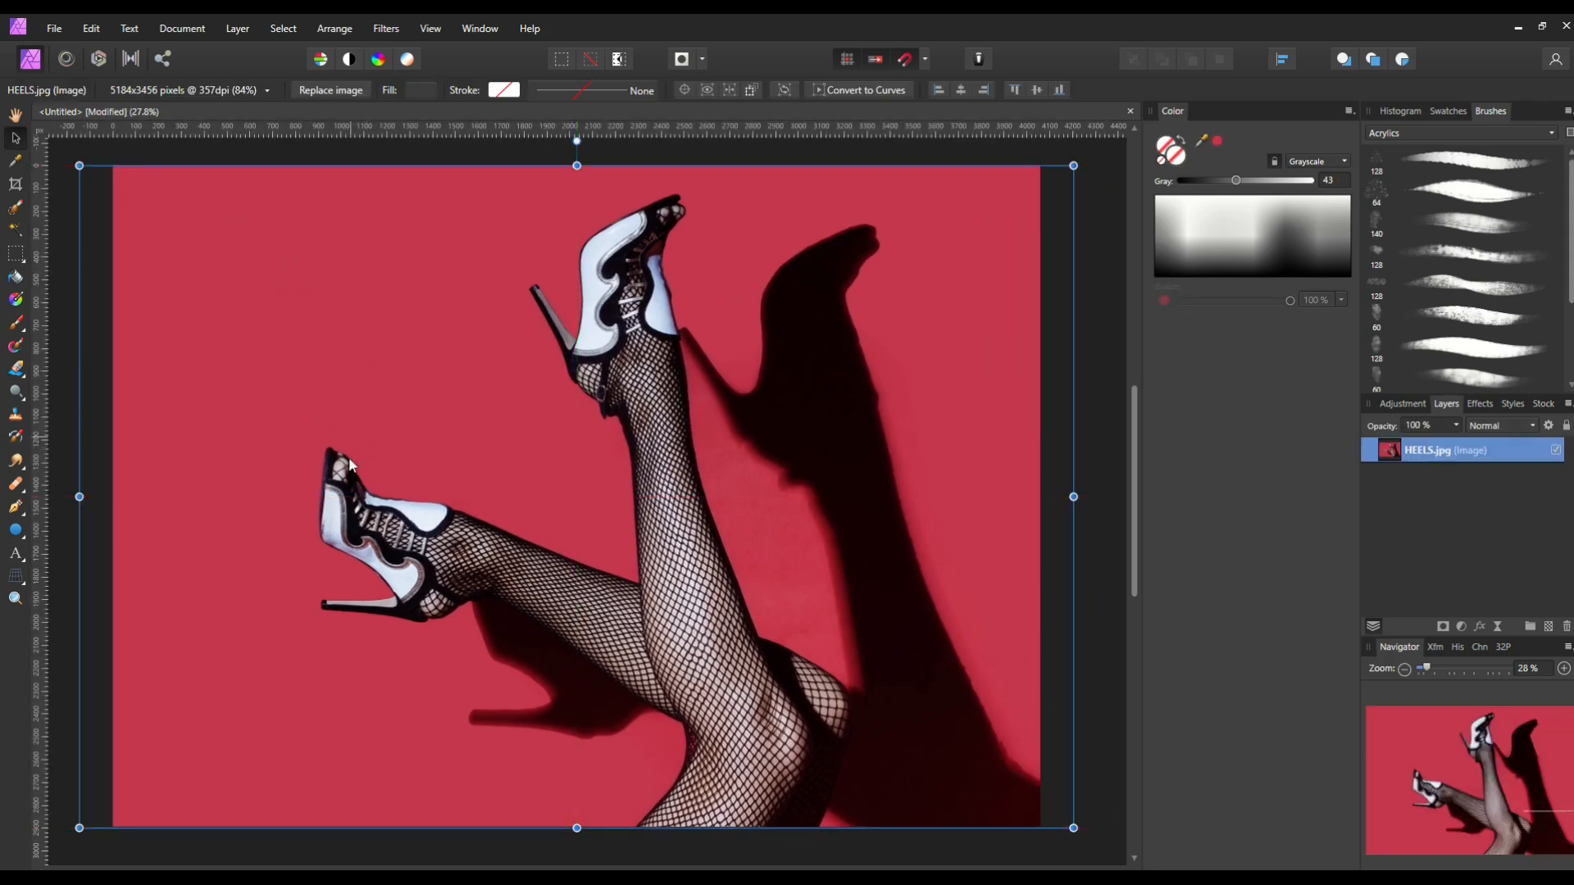
pyautogui.rightClick(1435, 461)
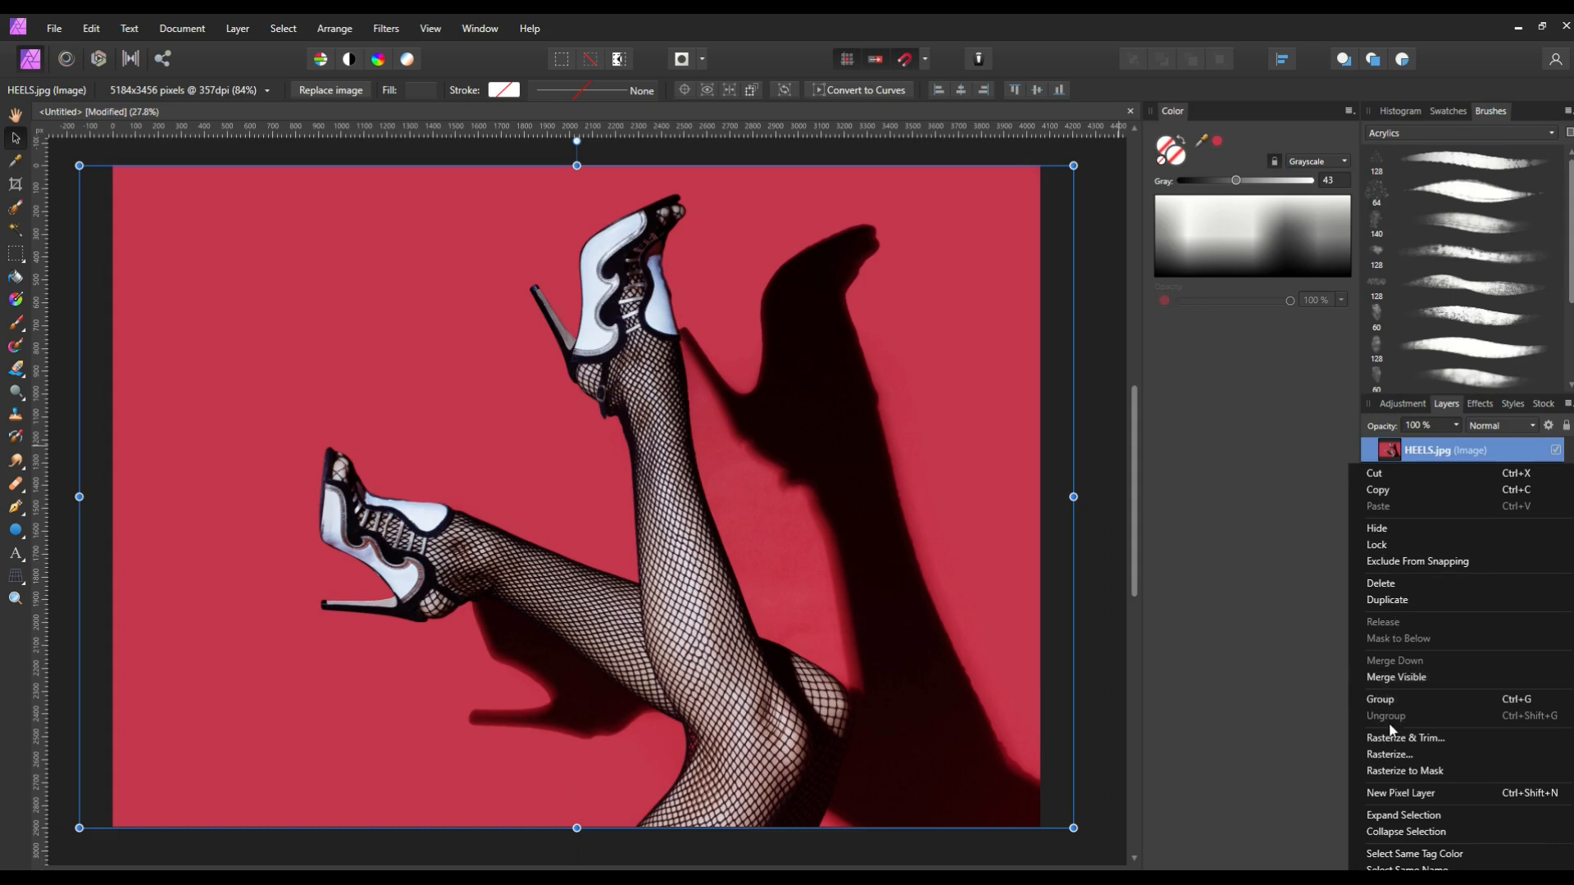
pyautogui.click(1391, 754)
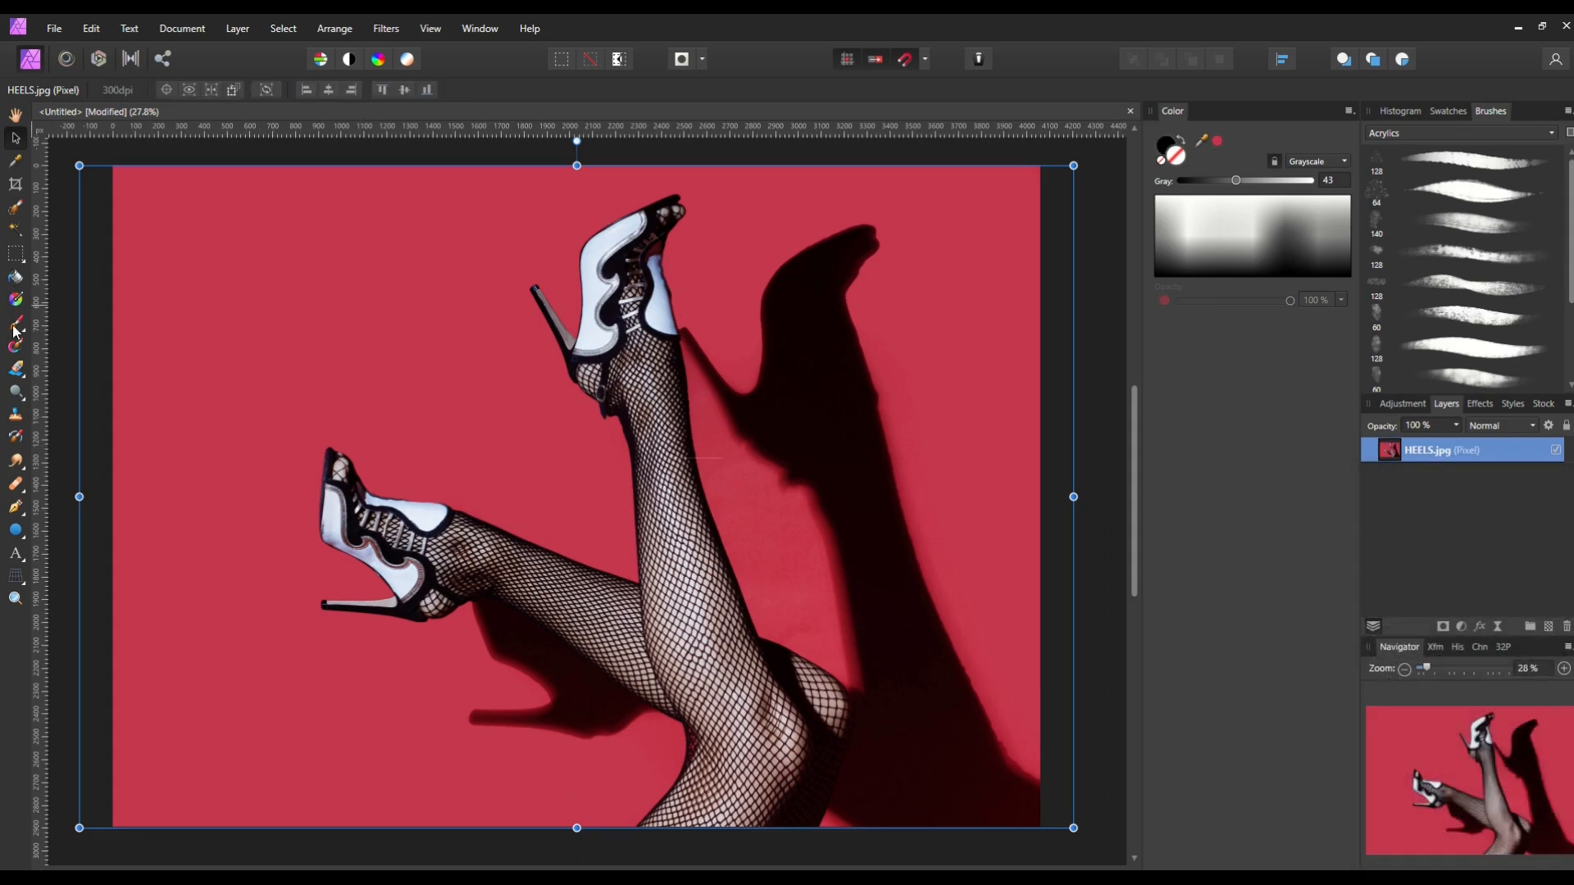
# - Remove the red background and the dark shadows around the legs with the Flood Erase Tool at 20% tolerance
pyautogui.click(15, 368)
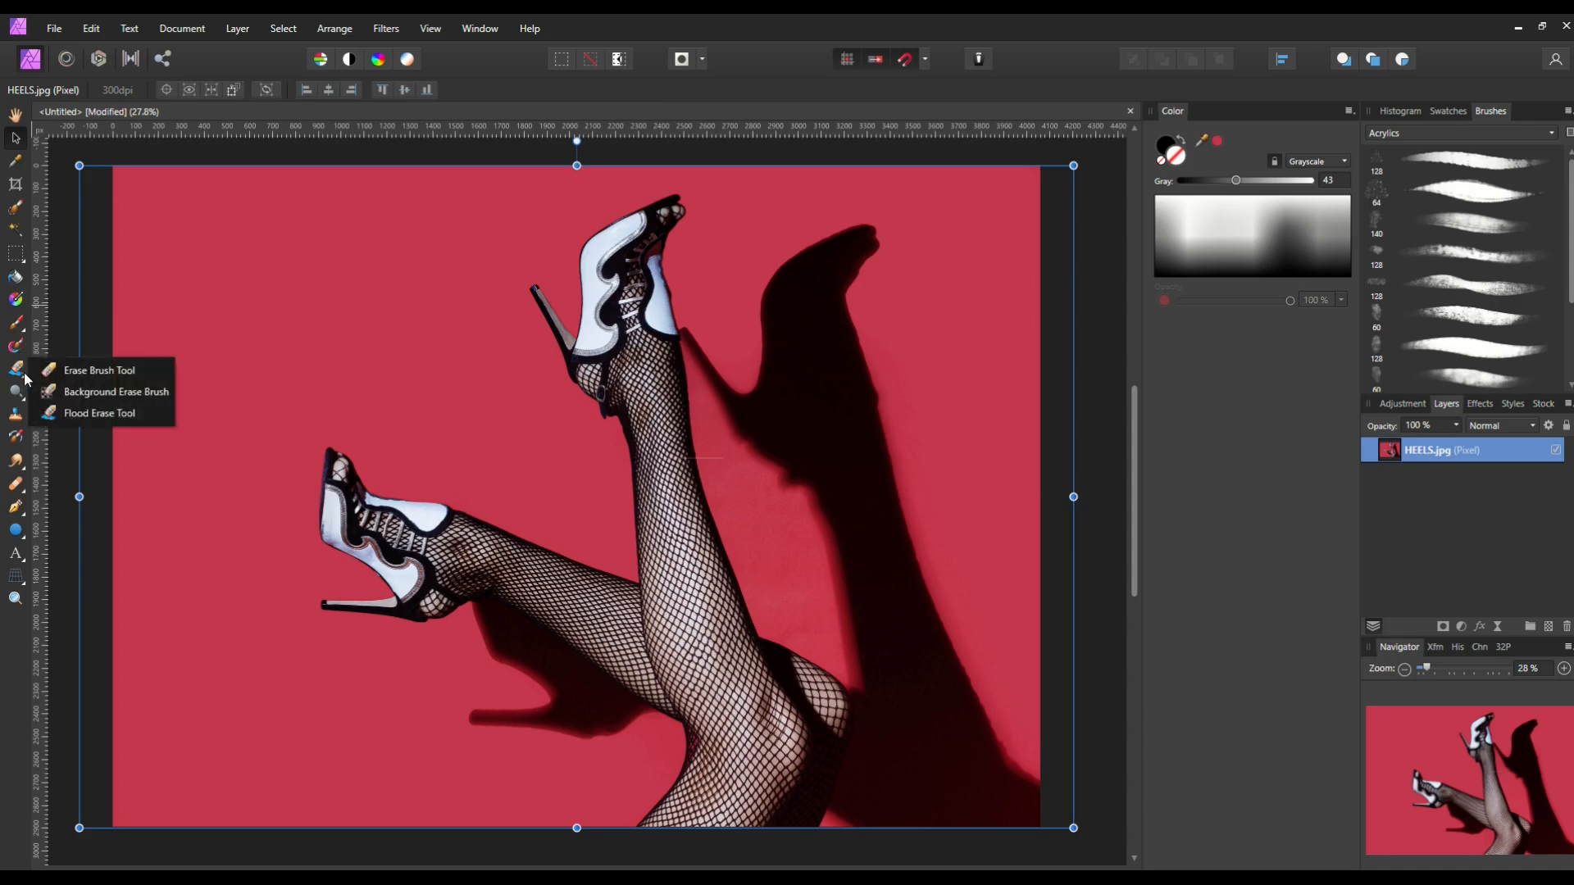
pyautogui.click(62, 413)
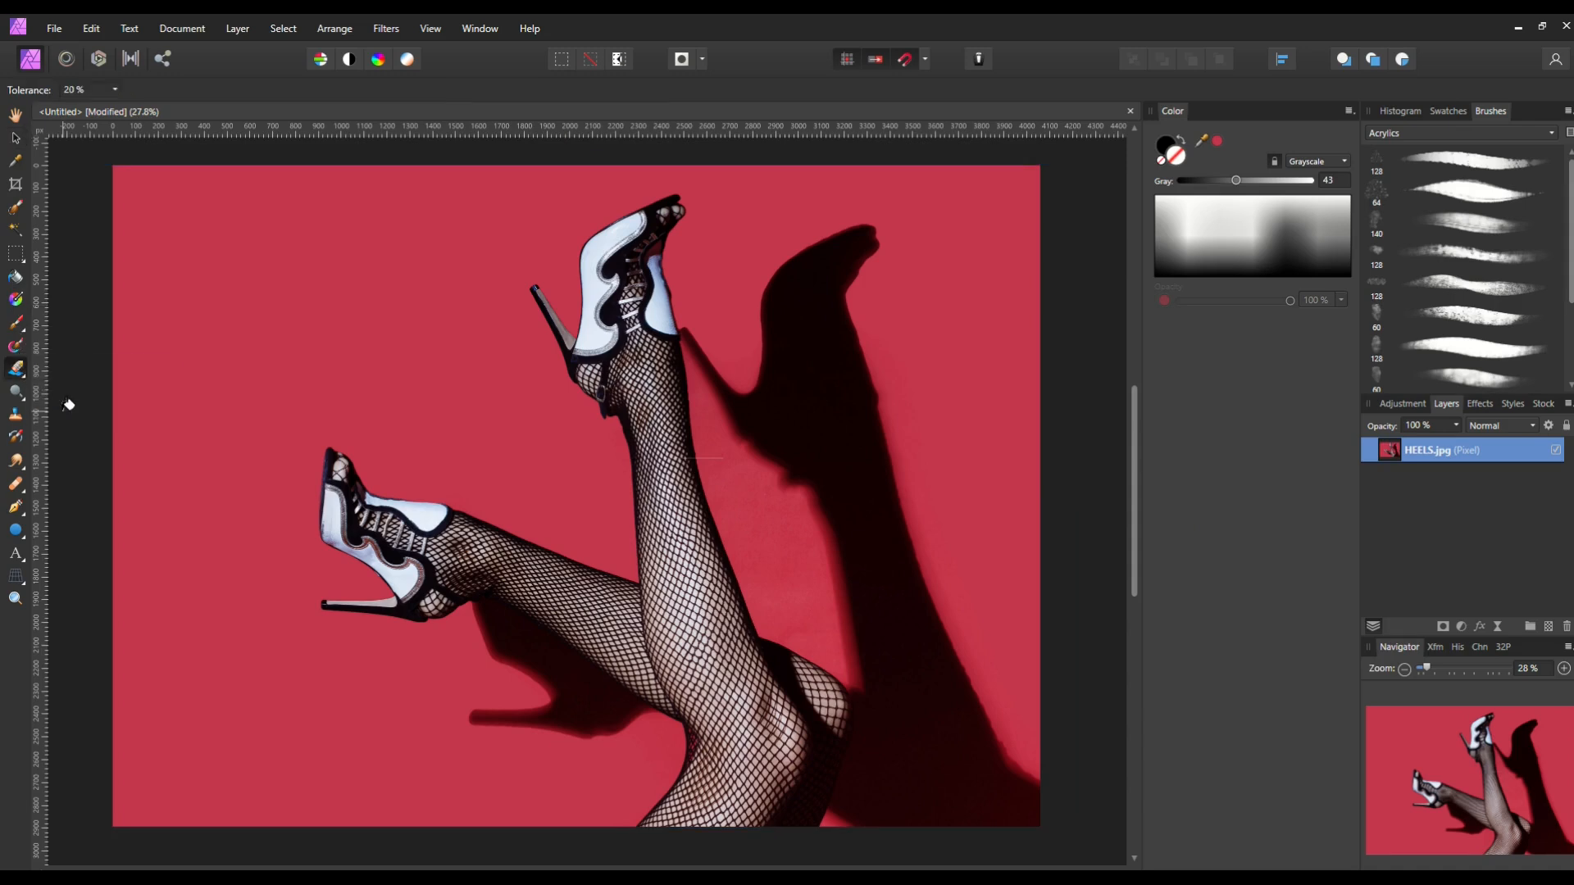
pyautogui.click(200, 393)
pyautogui.click(736, 518)
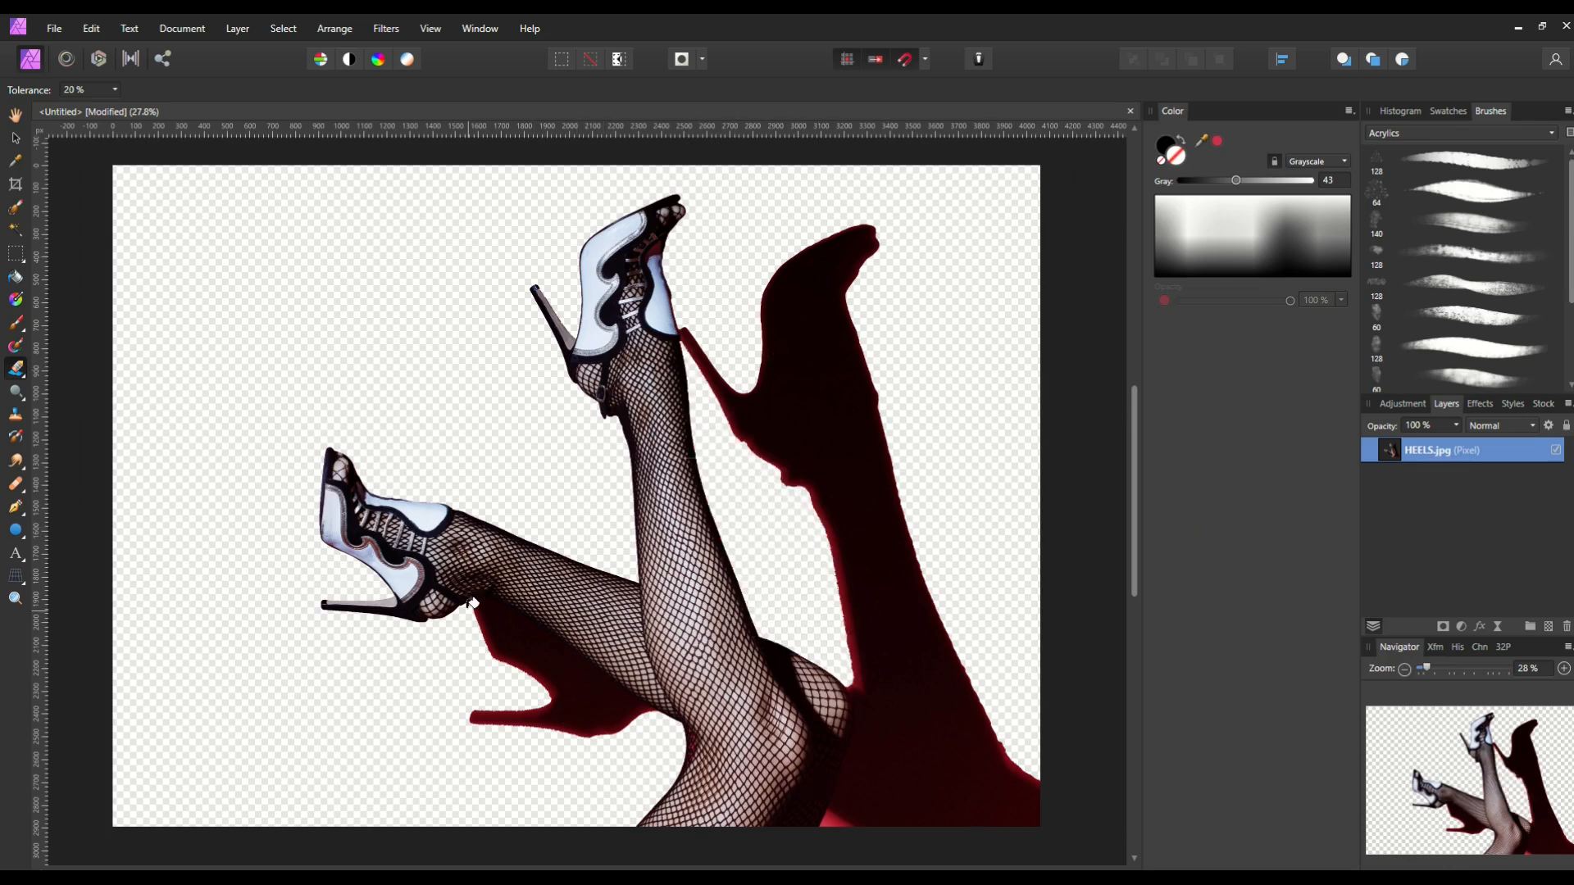
pyautogui.click(749, 596)
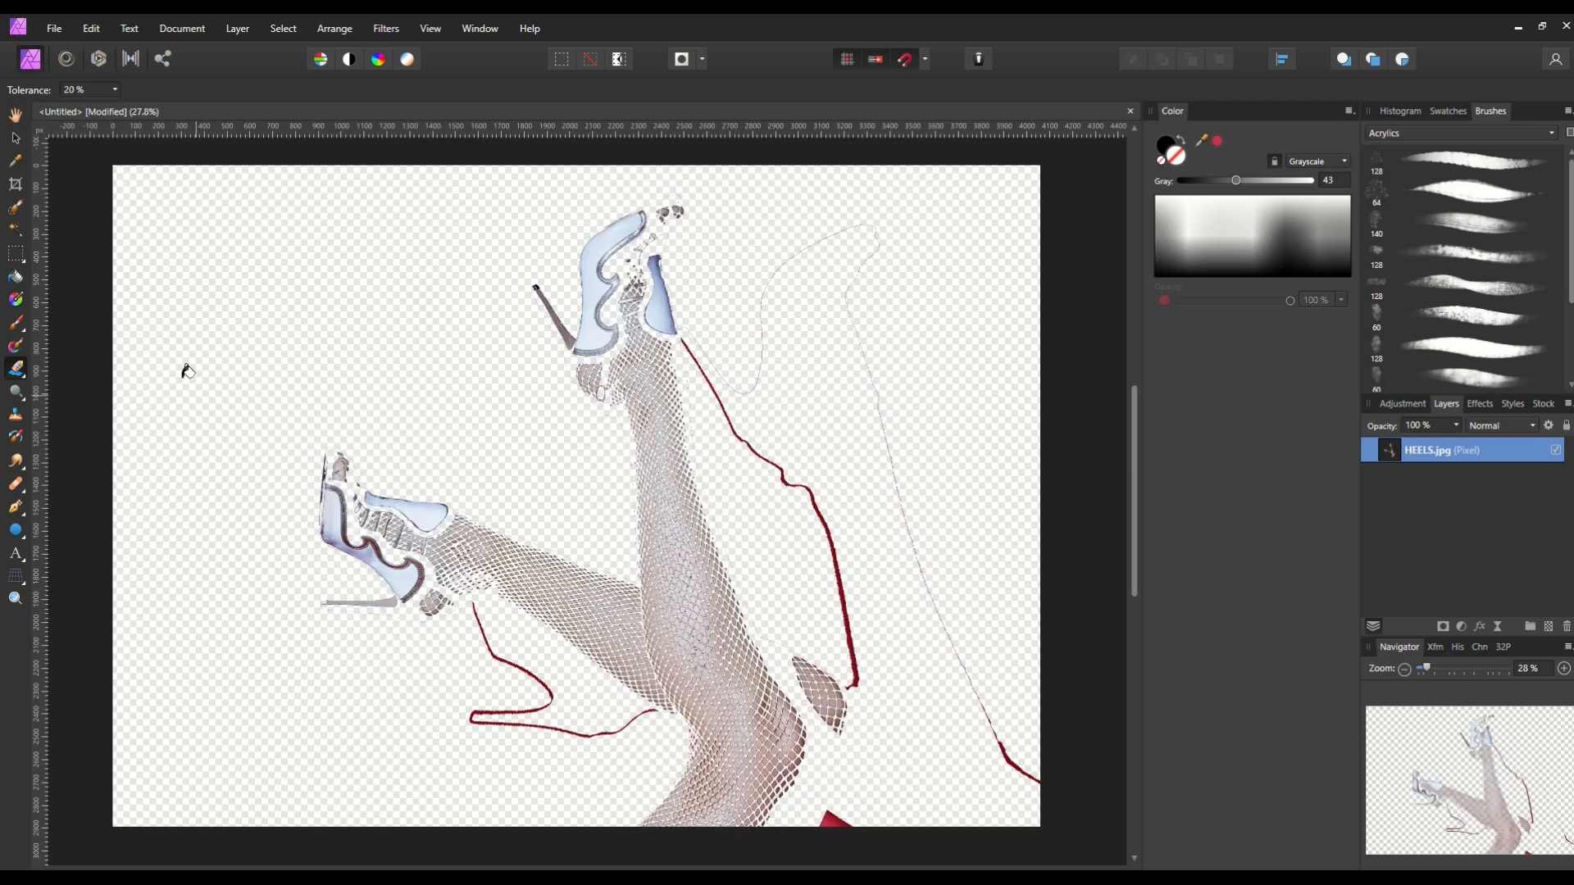
# - Erase the leftover red shadow outlines around the legs using the Erase Brush Tool at 100% hardness
pyautogui.click(22, 374)
pyautogui.click(69, 375)
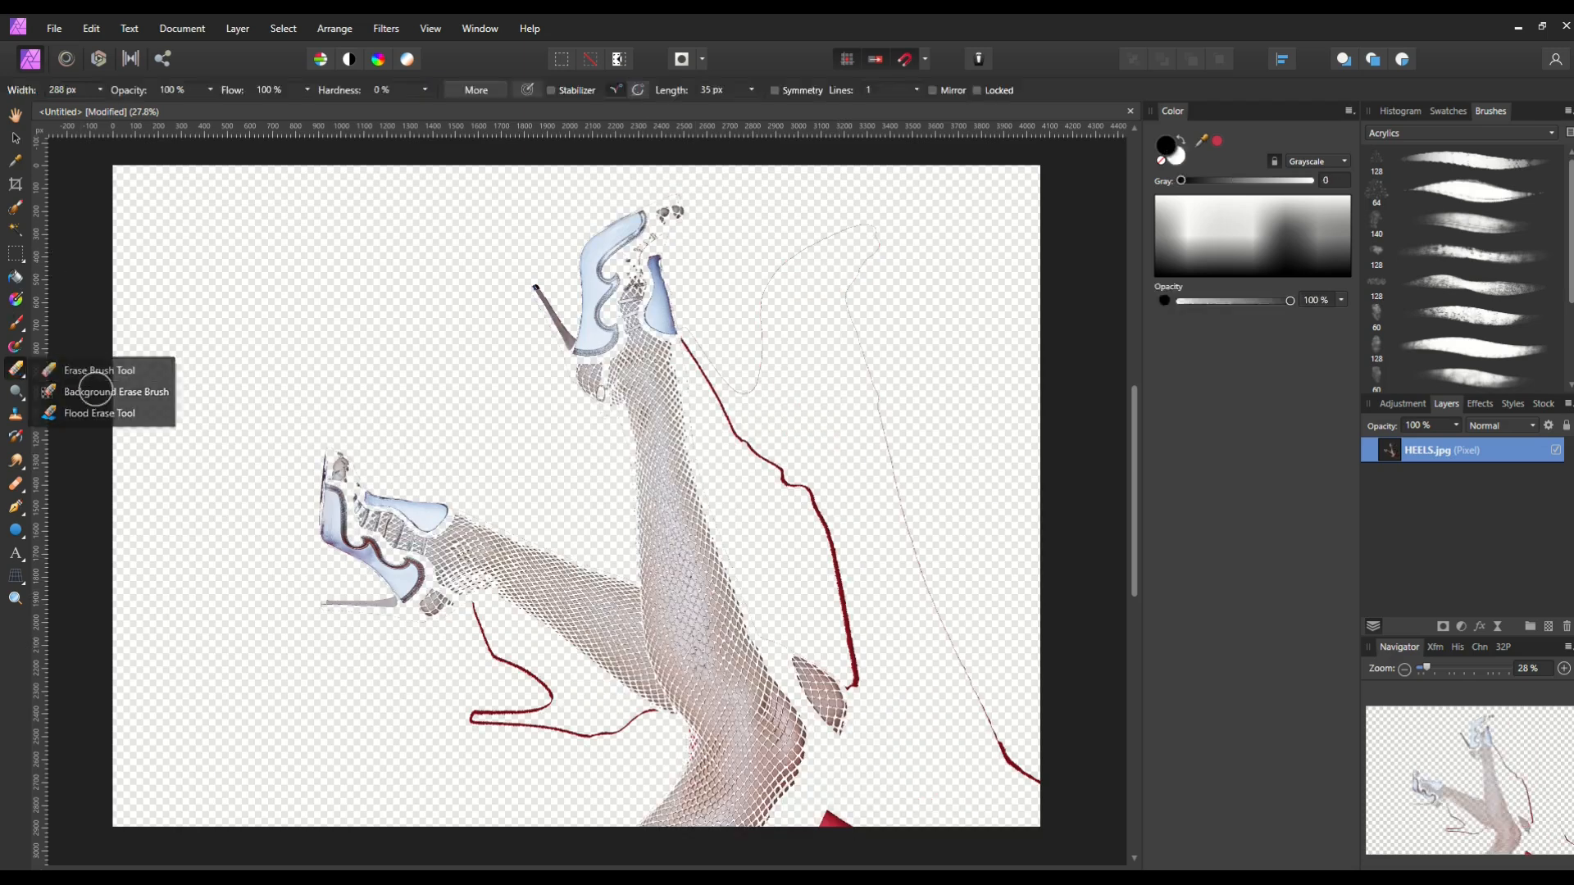
pyautogui.moveTo(464, 625)
pyautogui.mouseDown()
pyautogui.moveTo(525, 665)
pyautogui.moveTo(490, 652)
pyautogui.moveTo(476, 613)
pyautogui.mouseUp()
pyautogui.click(424, 89)
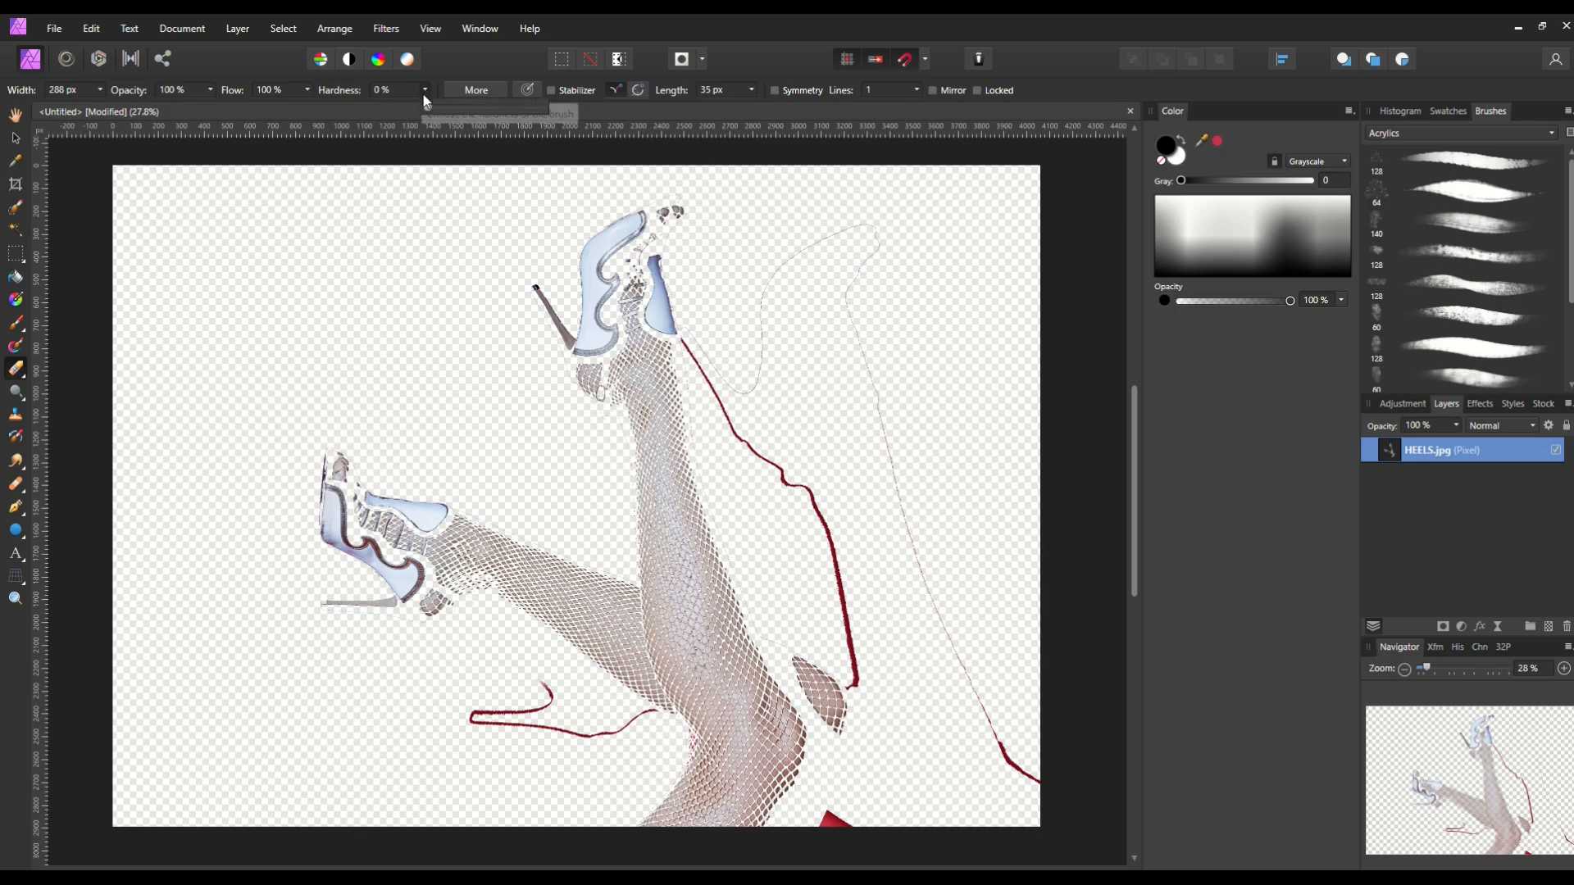
pyautogui.moveTo(503, 688)
pyautogui.mouseDown()
pyautogui.moveTo(522, 714)
pyautogui.moveTo(465, 719)
pyautogui.moveTo(598, 734)
pyautogui.moveTo(865, 244)
pyautogui.moveTo(846, 300)
pyautogui.moveTo(892, 500)
pyautogui.moveTo(1040, 780)
pyautogui.moveTo(883, 821)
pyautogui.moveTo(829, 815)
pyautogui.moveTo(843, 857)
pyautogui.mouseUp()
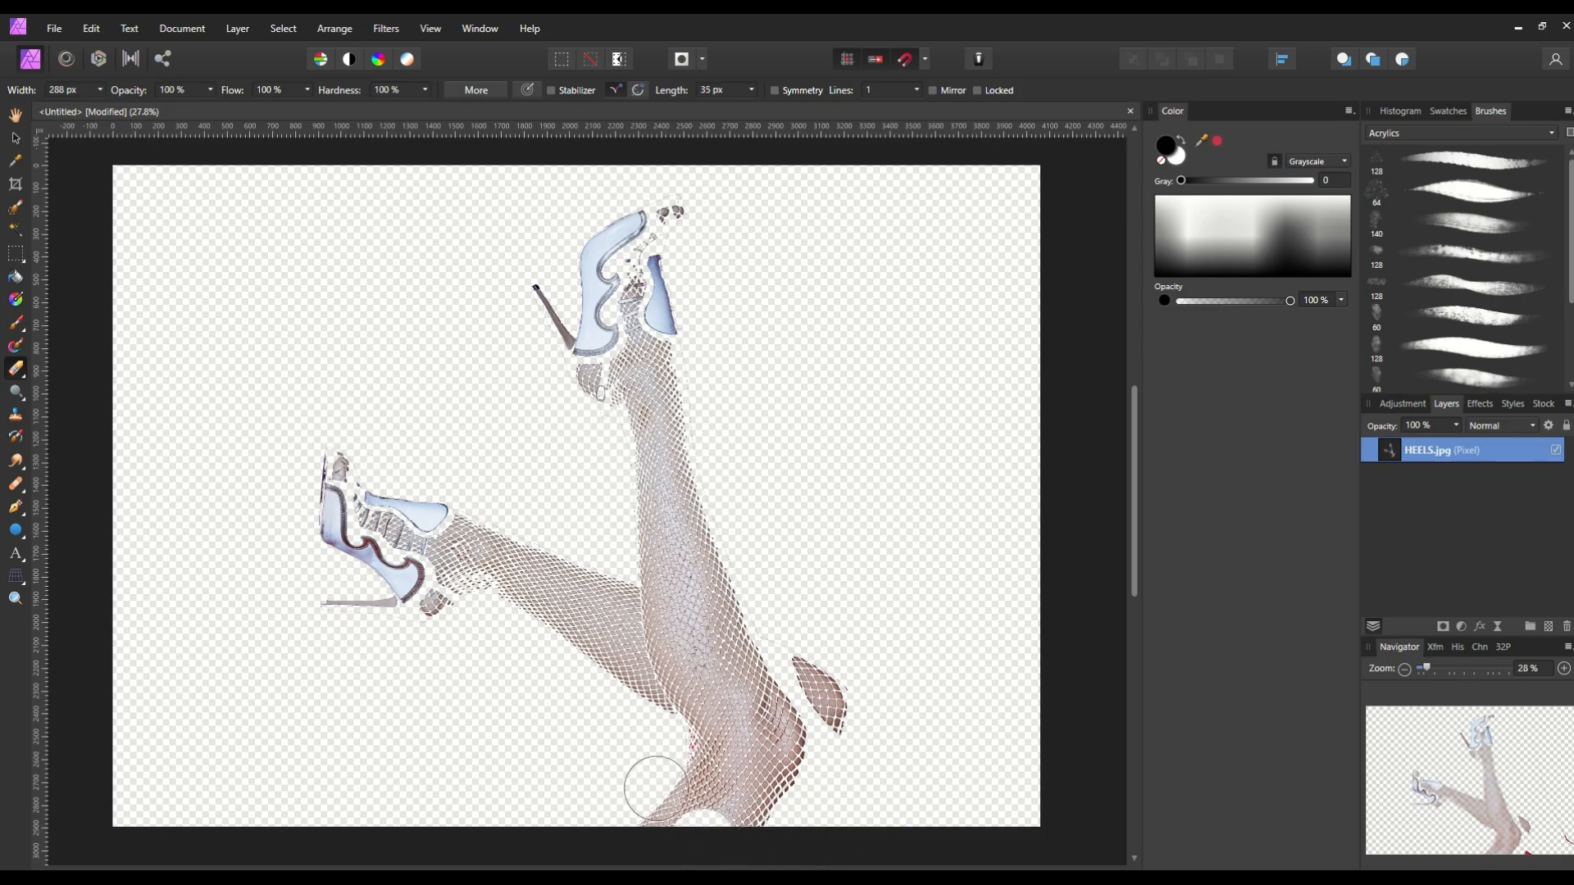
# - Place Concrete.jpg across the canvas and move its layer beneath the HEELS.jpg cut-out
pyautogui.click(15, 141)
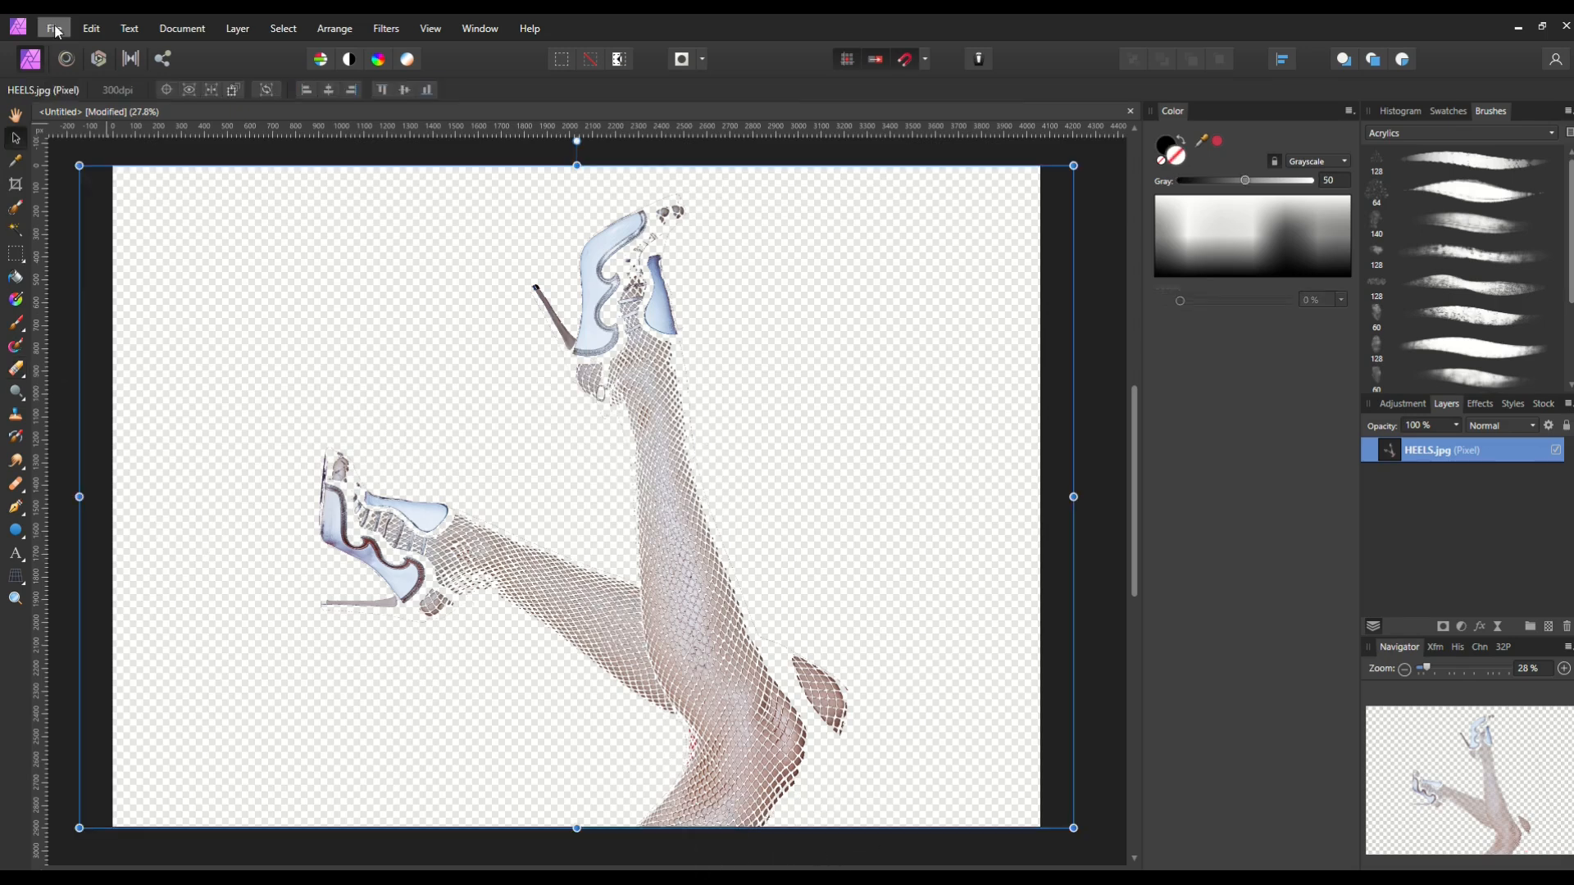
pyautogui.click(55, 30)
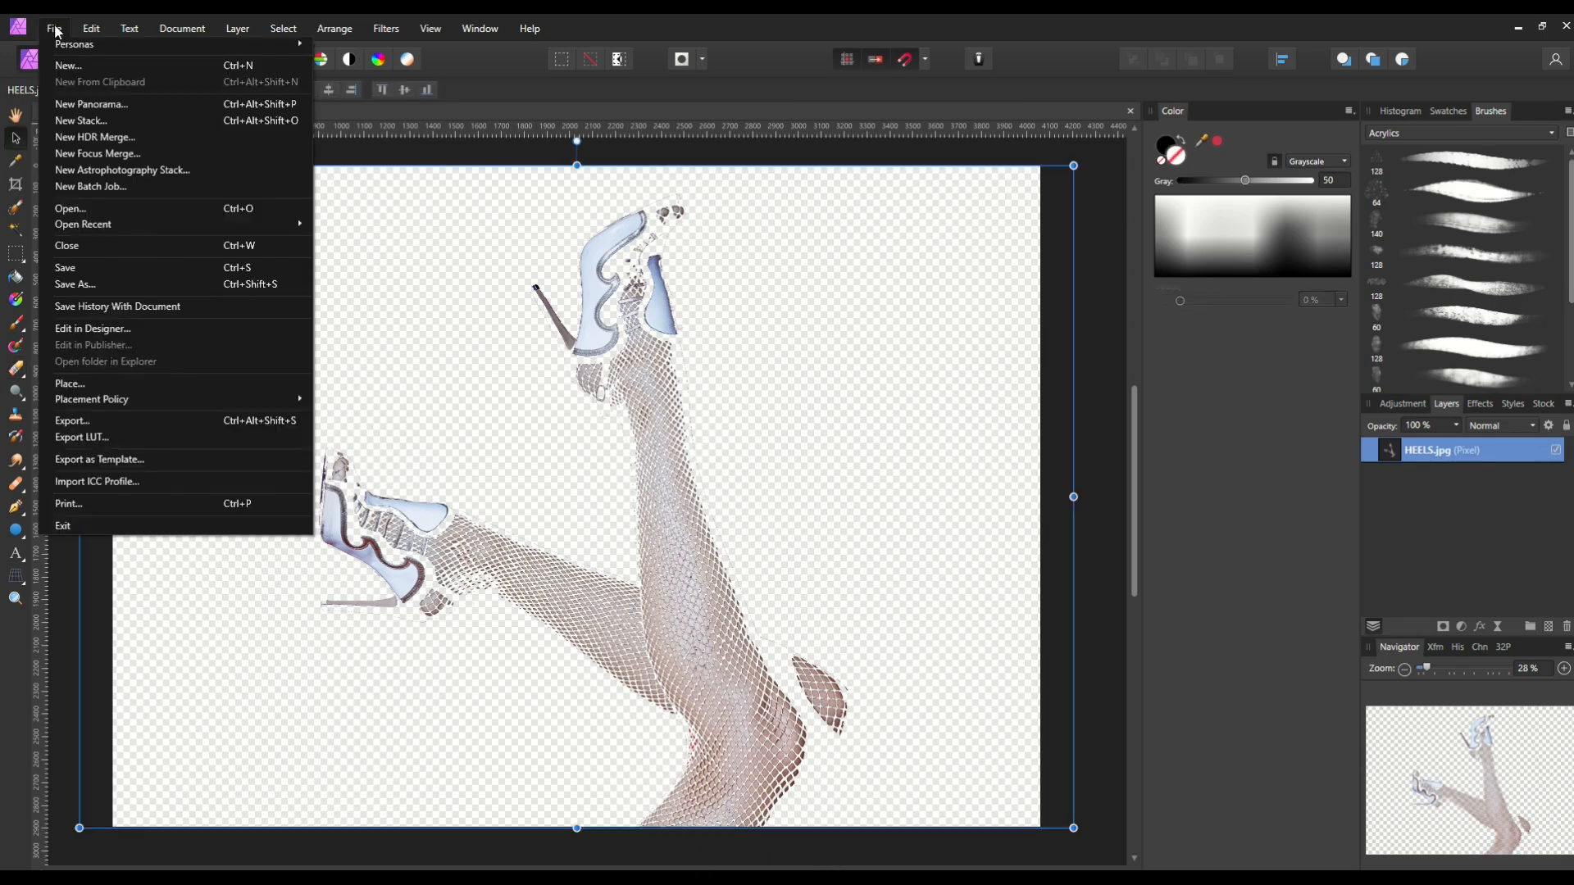
pyautogui.click(87, 383)
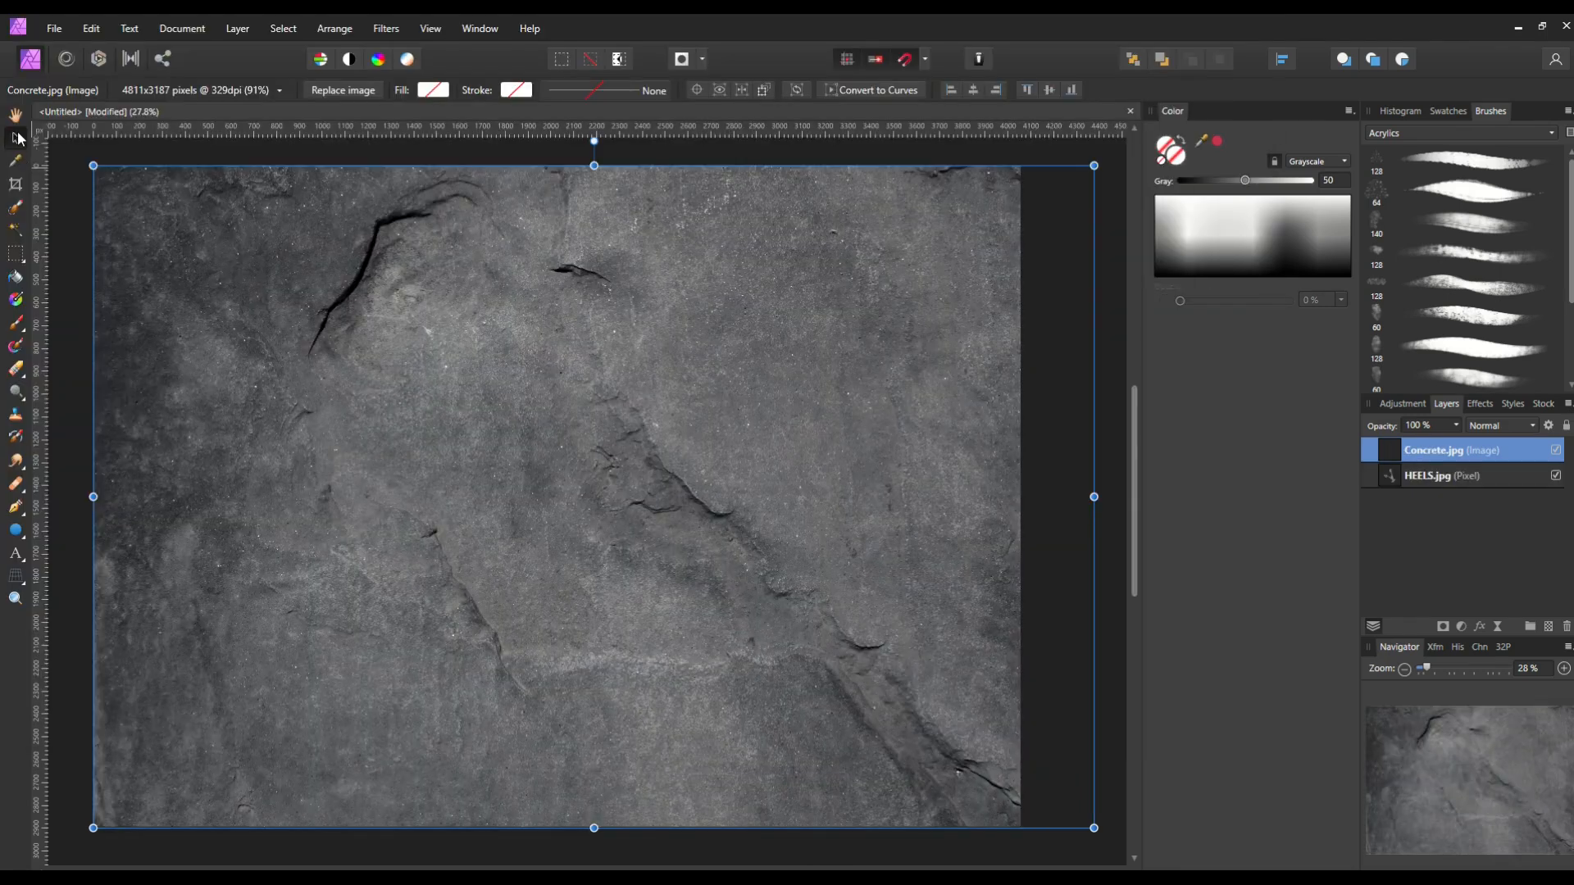
pyautogui.click(15, 115)
pyautogui.click(16, 139)
pyautogui.moveTo(305, 351); pyautogui.dragTo(289, 351)
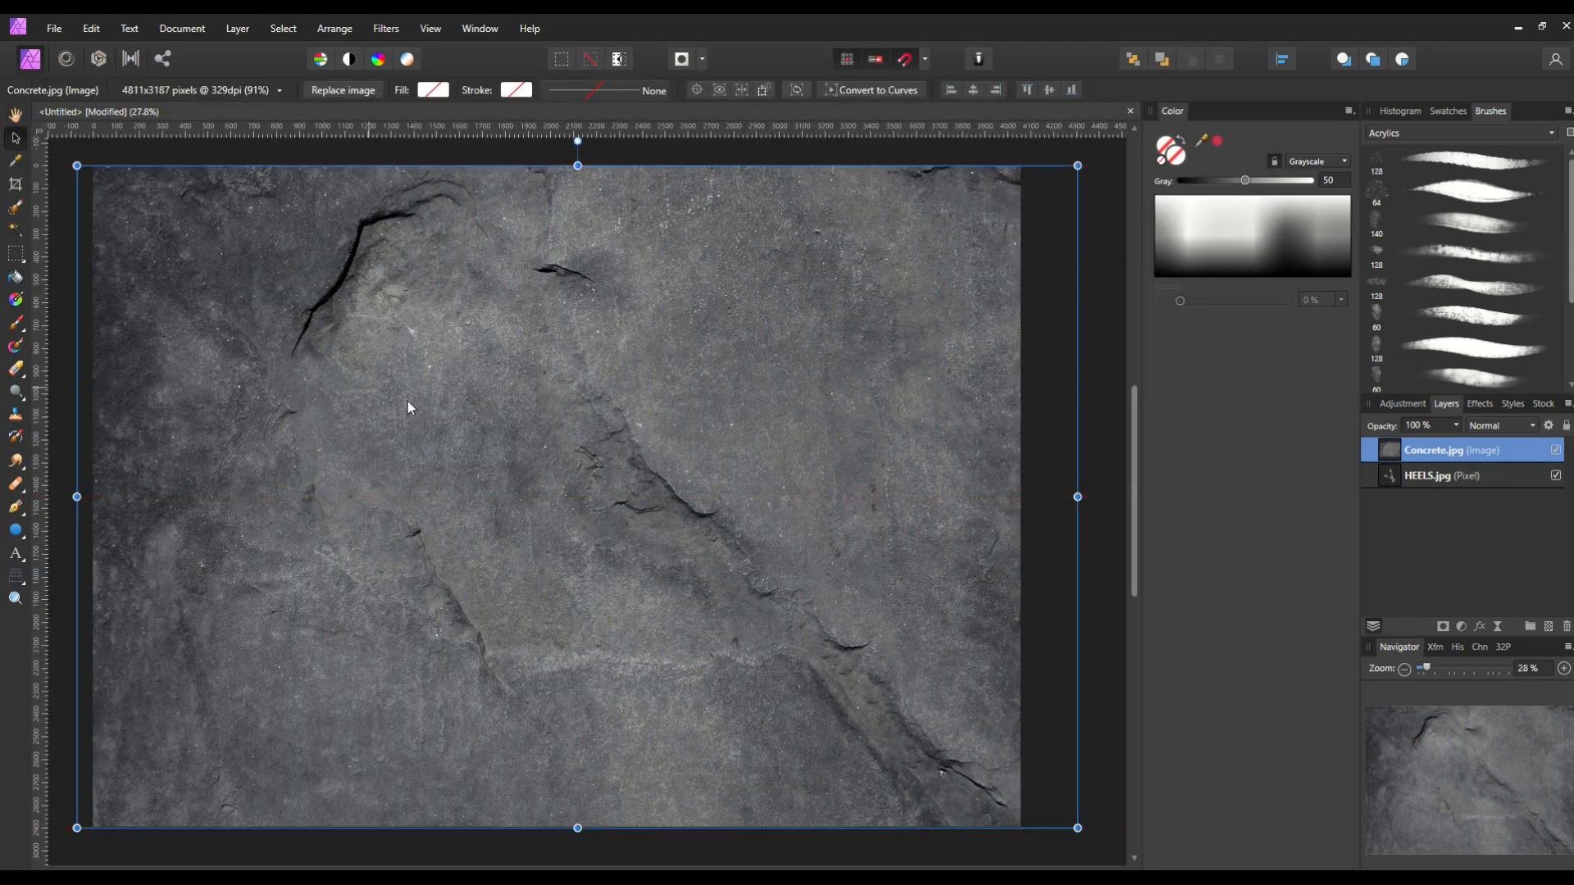
pyautogui.moveTo(450, 418); pyautogui.dragTo(437, 418)
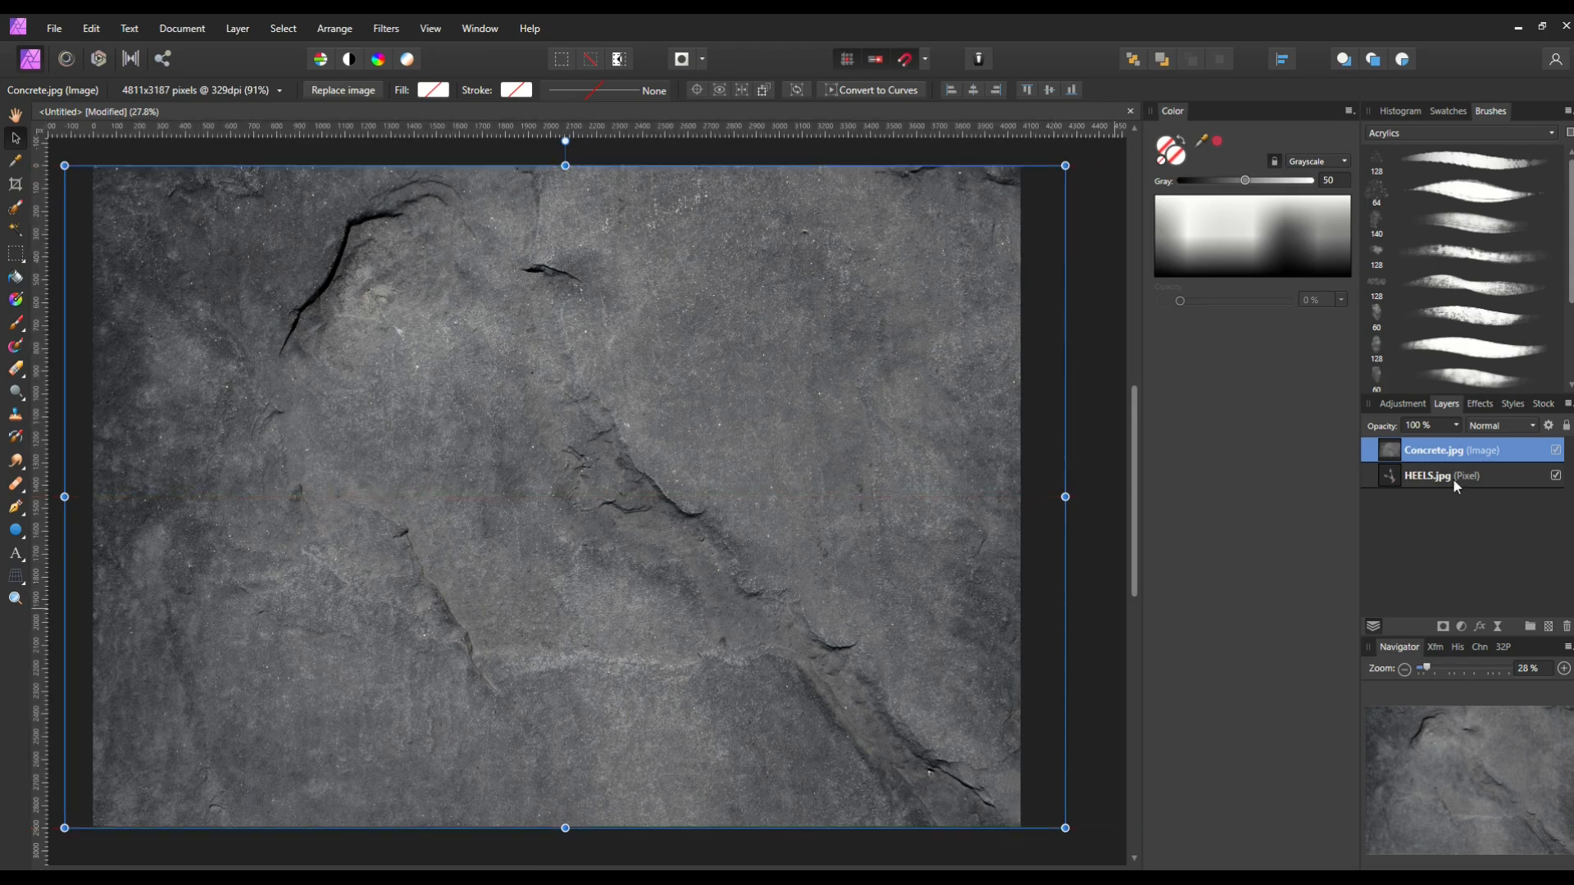
pyautogui.moveTo(1515, 449); pyautogui.dragTo(1522, 494)
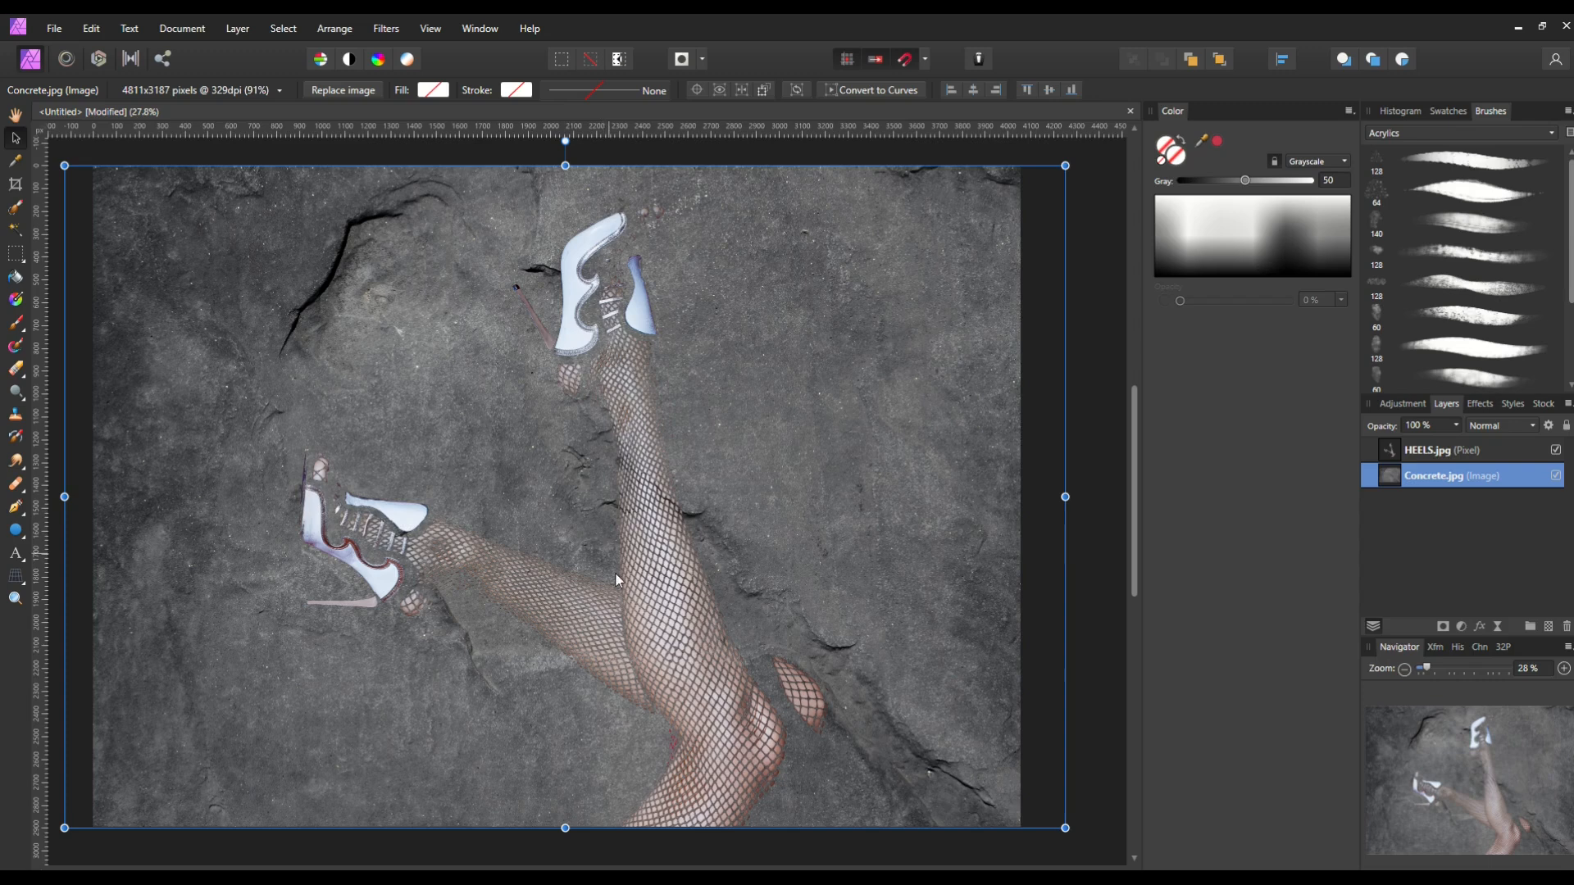
# - Flood-erase the red background of the second HEELS.jpg layer at 20% tolerance and set its blend mode to Darker Color
pyautogui.click(11, 118)
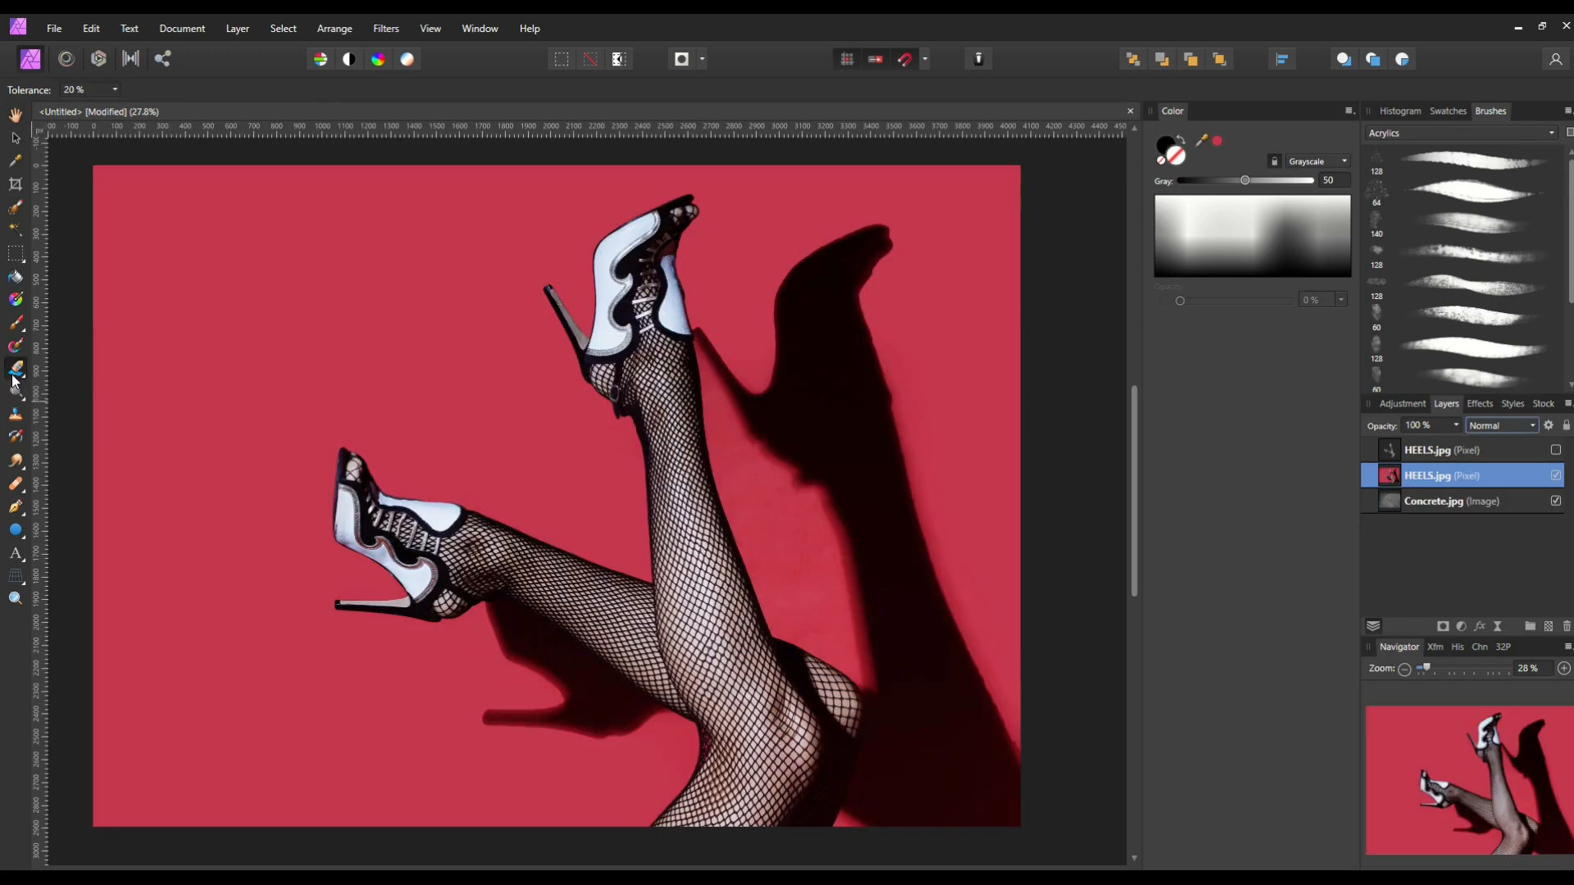
pyautogui.click(13, 374)
pyautogui.click(70, 415)
pyautogui.click(158, 400)
pyautogui.click(787, 520)
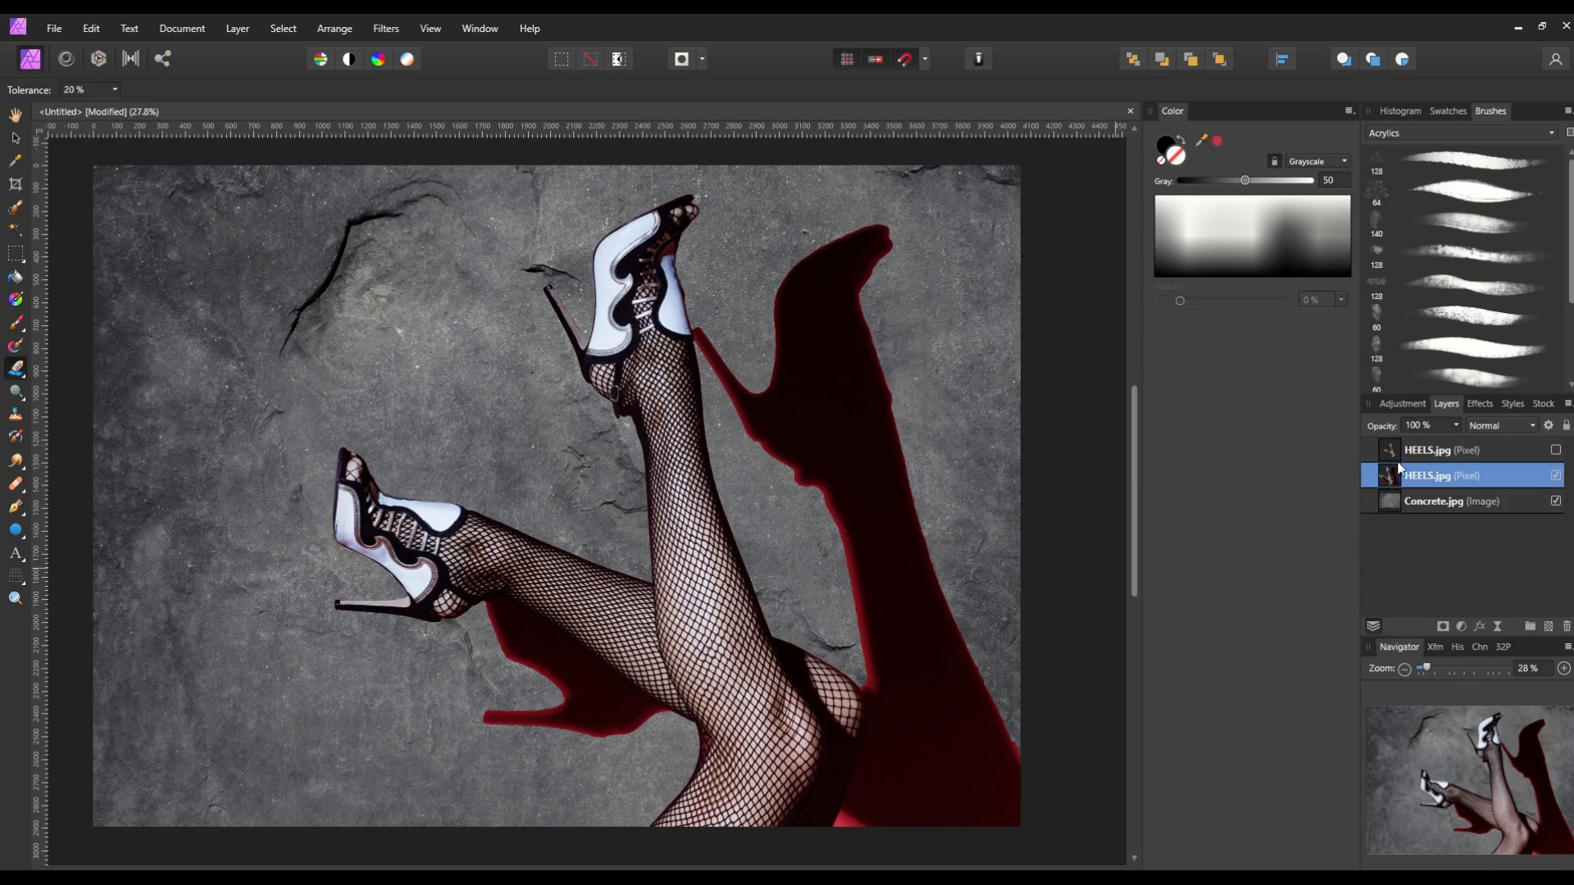
pyautogui.click(1493, 426)
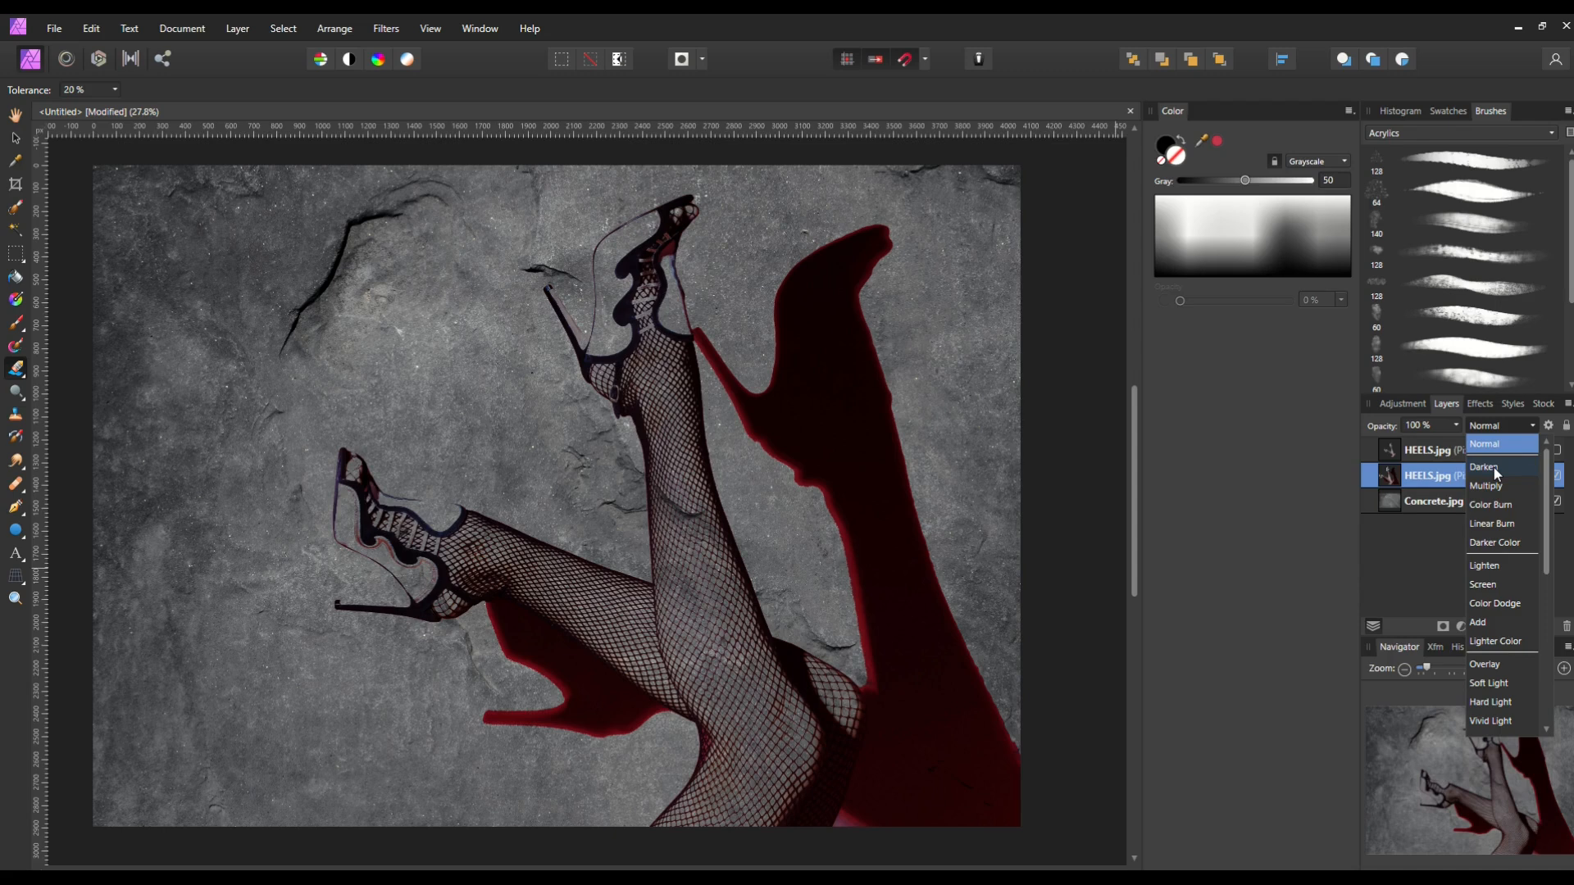
pyautogui.click(1497, 544)
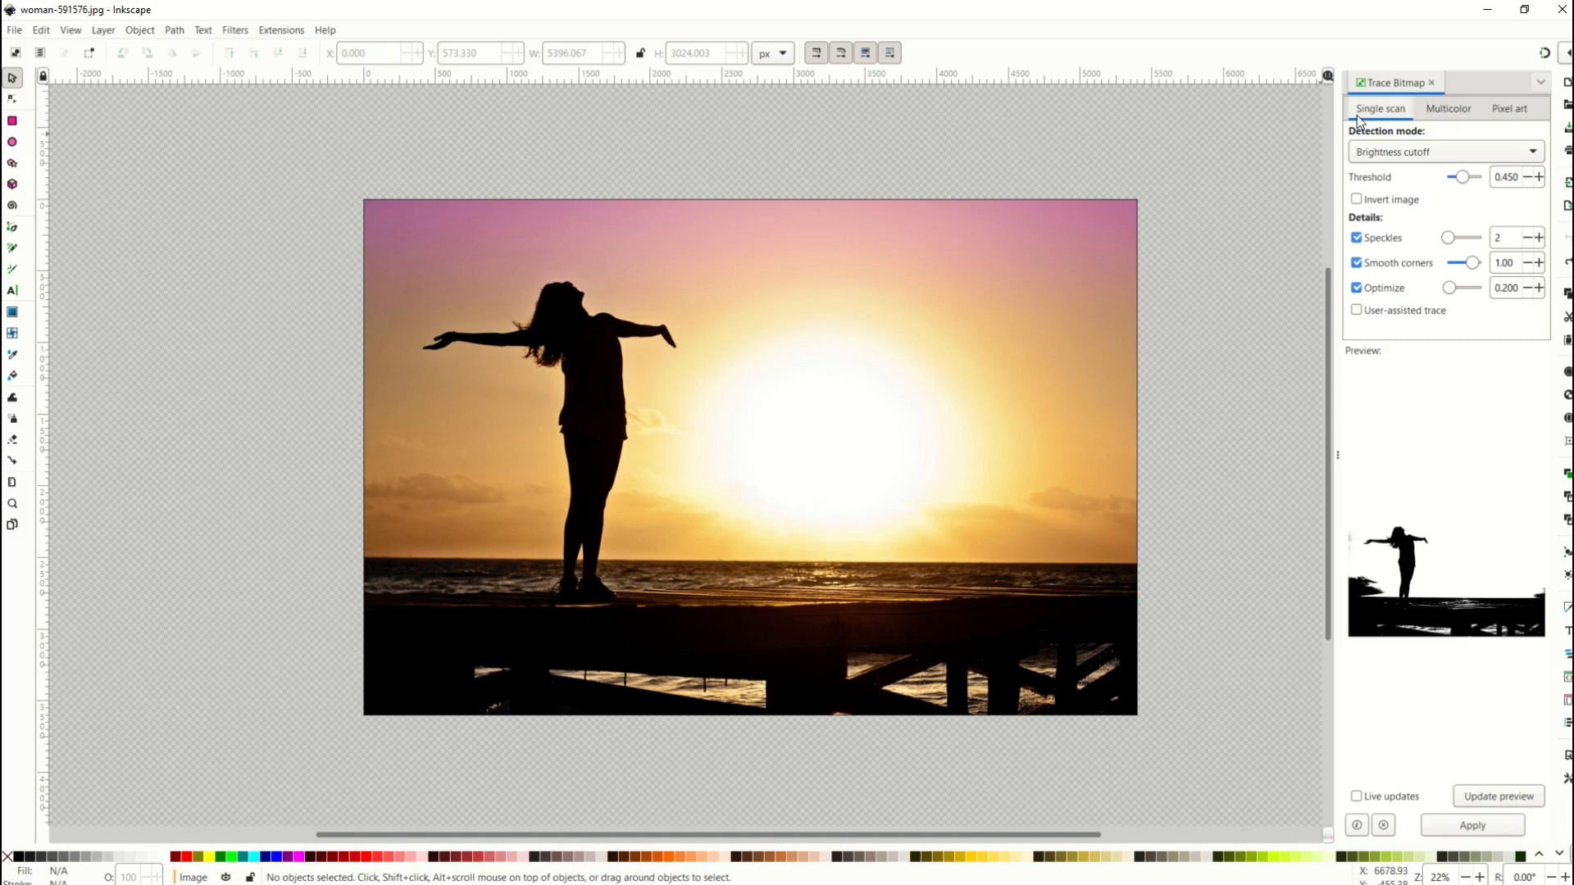
# - In Inkscape, trace the woman-591576.jpg photo as a single scan with brightness cutoff at a 0.450 threshold
pyautogui.click(174, 31)
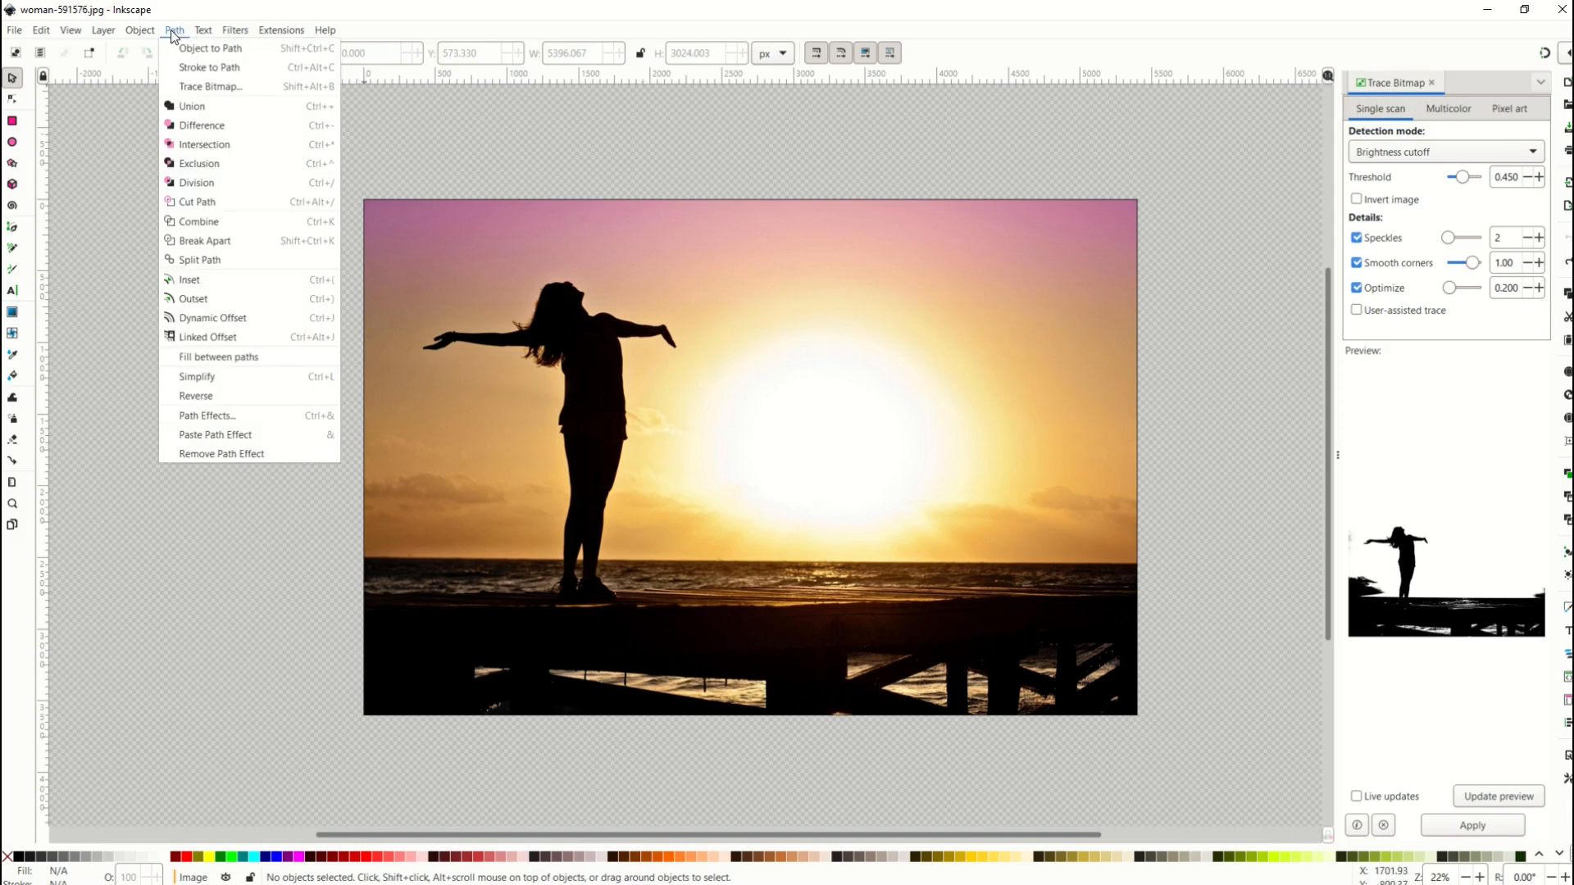
pyautogui.click(560, 309)
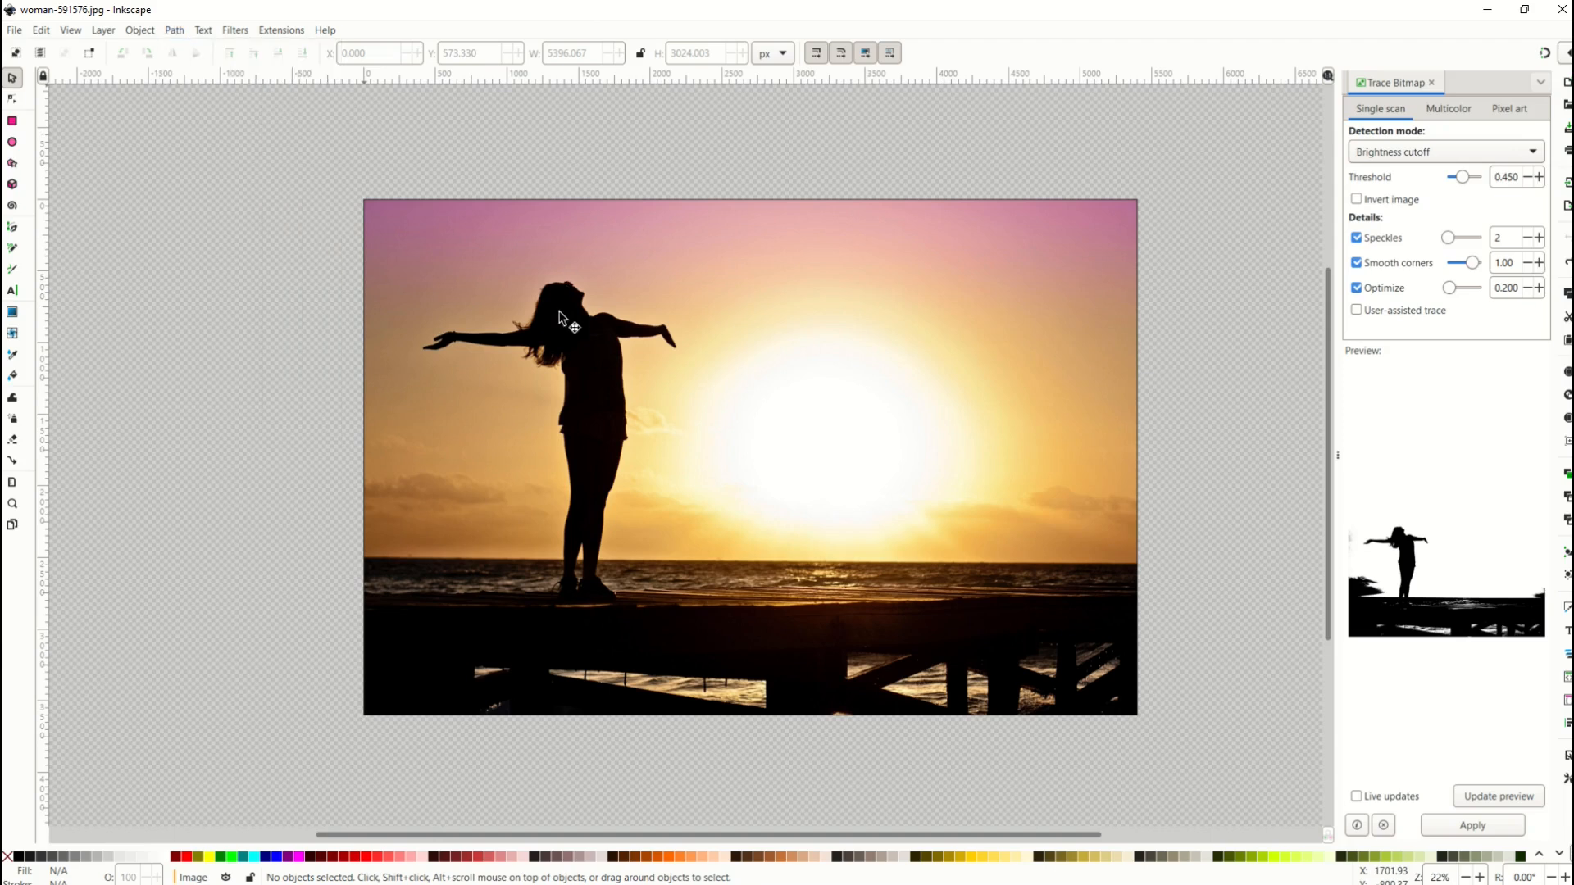
pyautogui.click(548, 398)
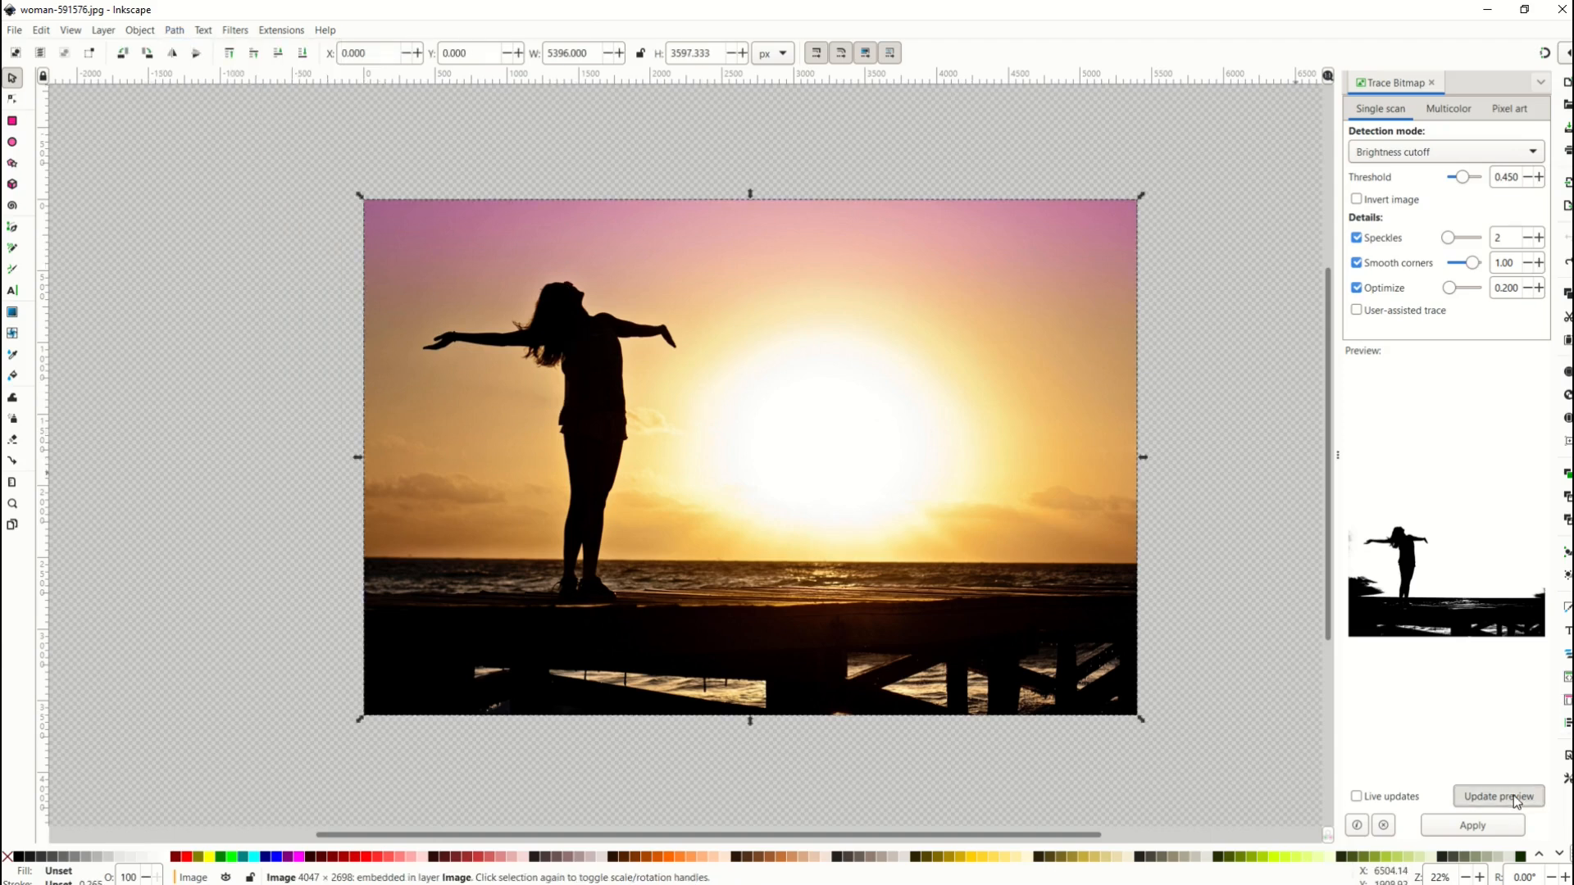
pyautogui.click(1431, 829)
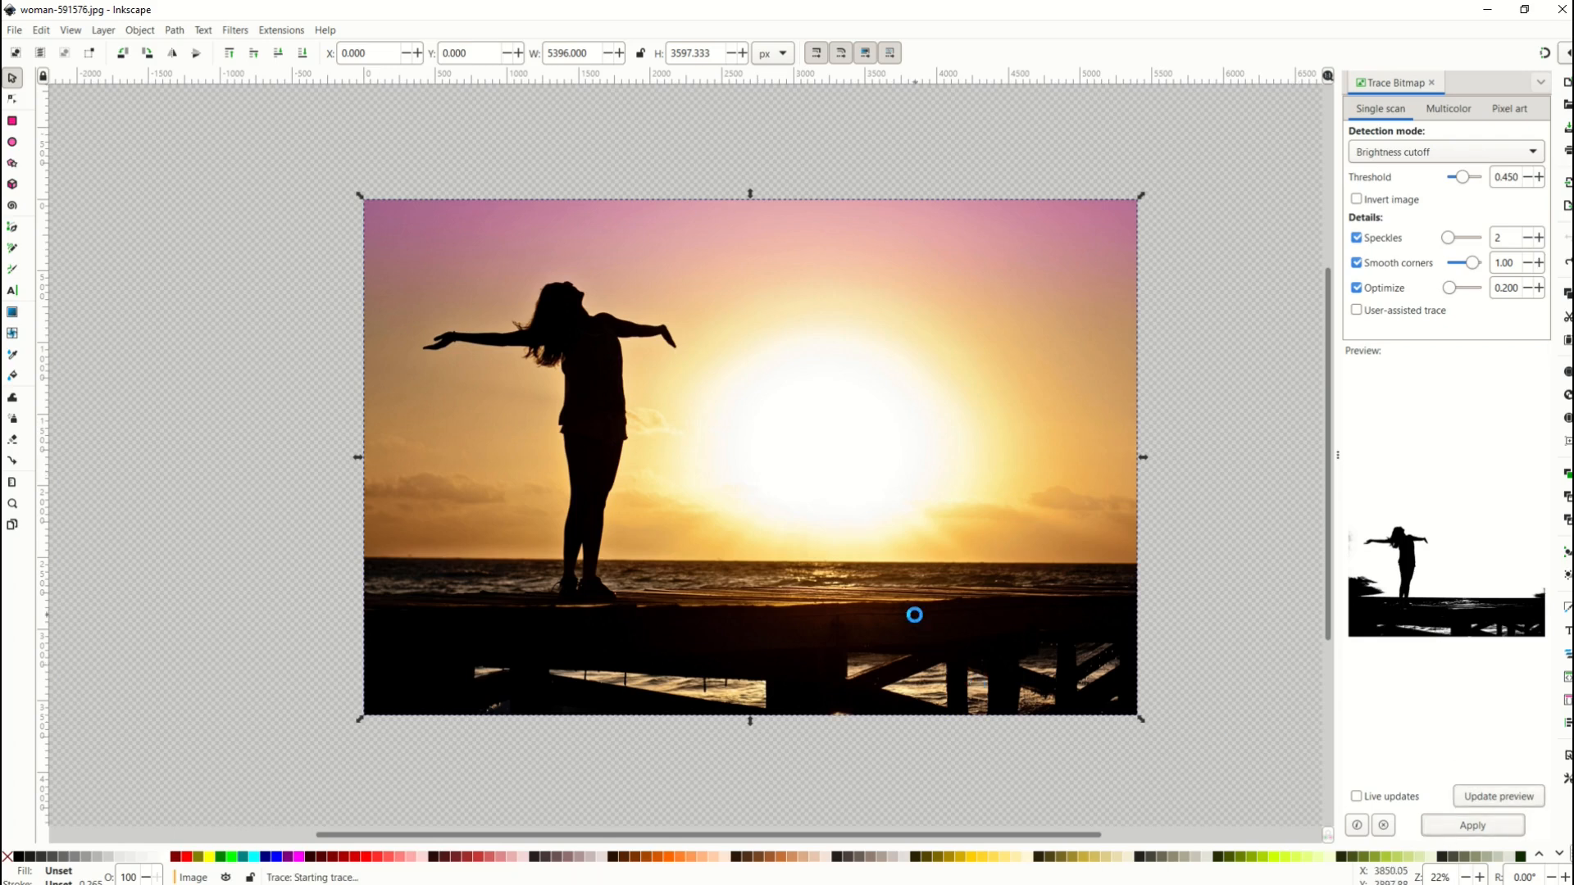
# - Separate the traced silhouette from the original sunset photo, delete the photo, and move the silhouette back onto the page
pyautogui.moveTo(497, 411)
pyautogui.mouseDown()
pyautogui.moveTo(352, 557)
pyautogui.moveTo(198, 615)
pyautogui.mouseUp()
pyautogui.click(474, 370)
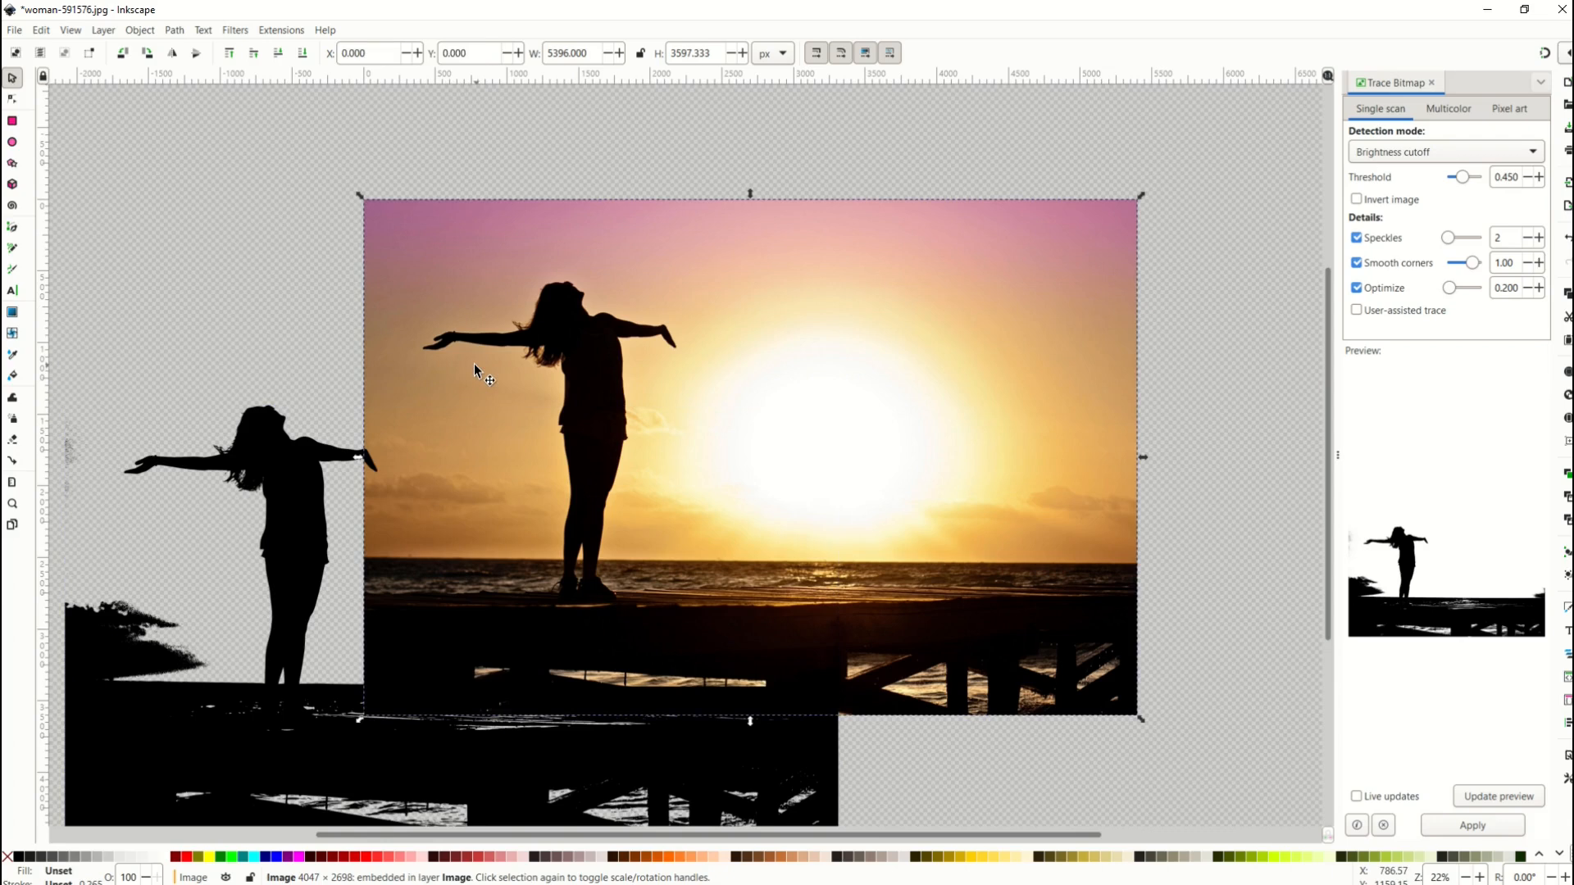
pyautogui.press('Delete')
pyautogui.moveTo(369, 469)
pyautogui.mouseDown()
pyautogui.moveTo(648, 311)
pyautogui.moveTo(668, 348)
pyautogui.mouseUp()
# - Add a layer named Pool beneath the silhouette's layer
pyautogui.click(102, 33)
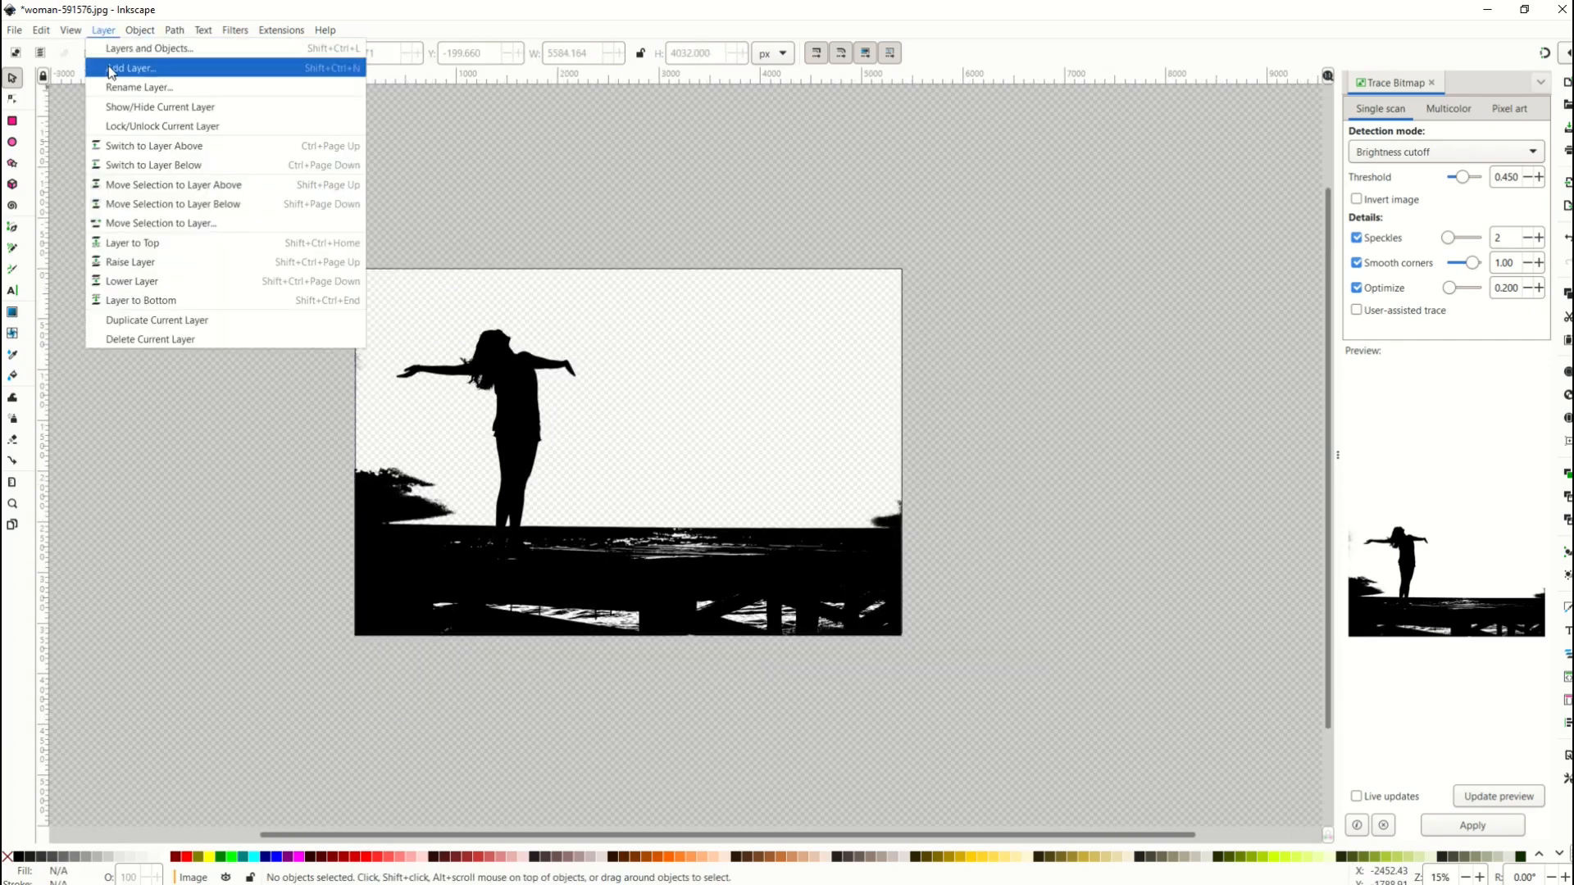
pyautogui.click(110, 69)
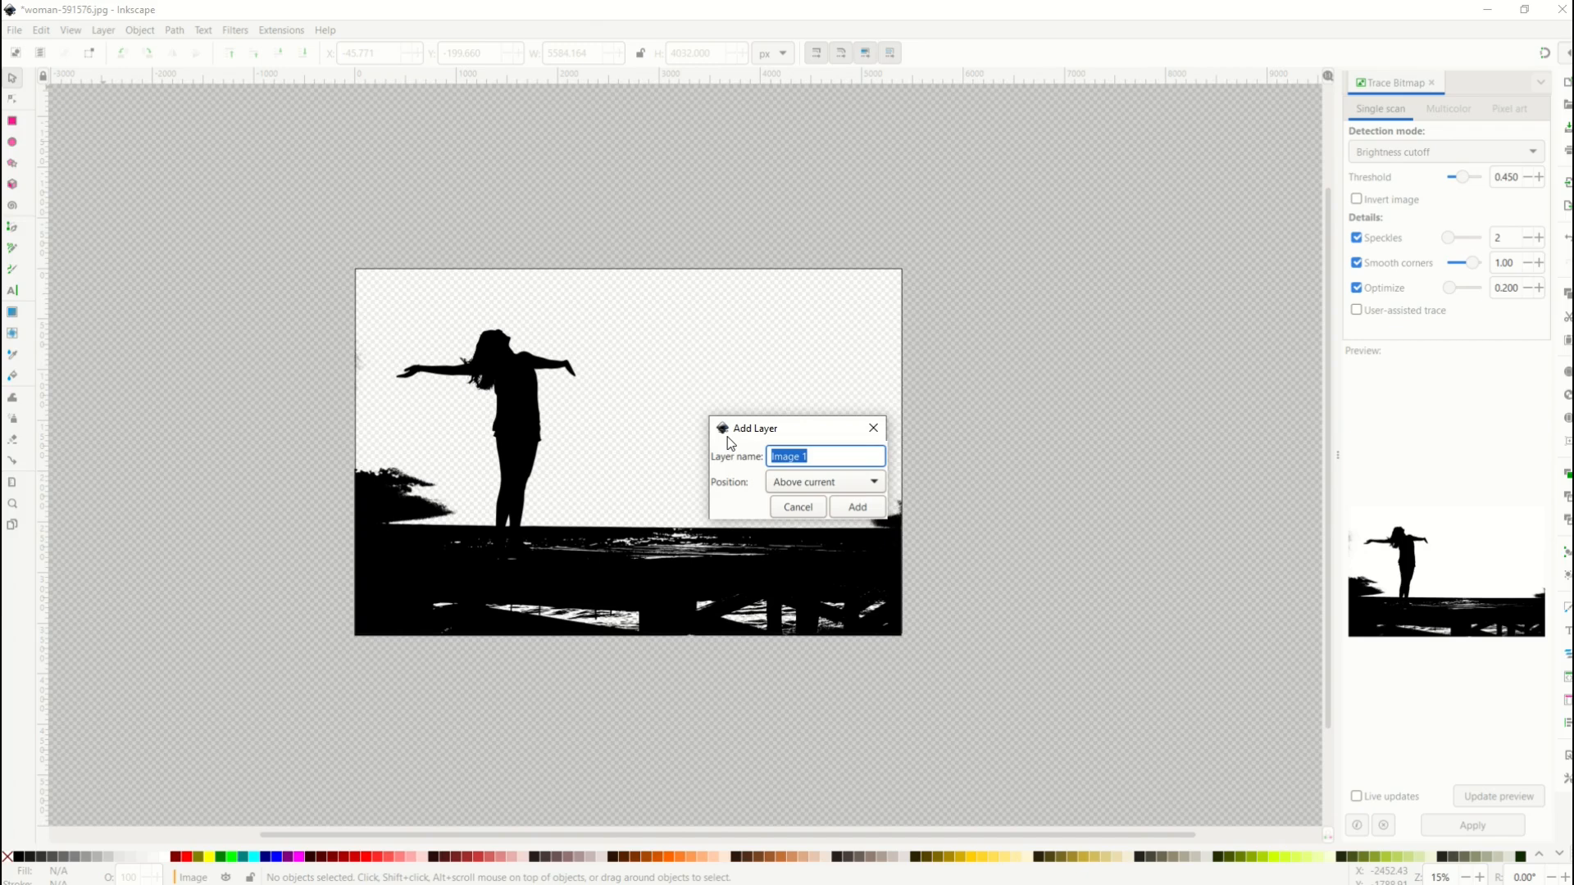
pyautogui.click(787, 482)
pyautogui.click(787, 482)
pyautogui.click(787, 482)
pyautogui.click(795, 502)
pyautogui.click(873, 428)
# - Import the pool water JPEG embedded with smooth rendering and resize it to about 5539 × 3772 px behind the silhouette
pyautogui.click(17, 32)
pyautogui.click(46, 221)
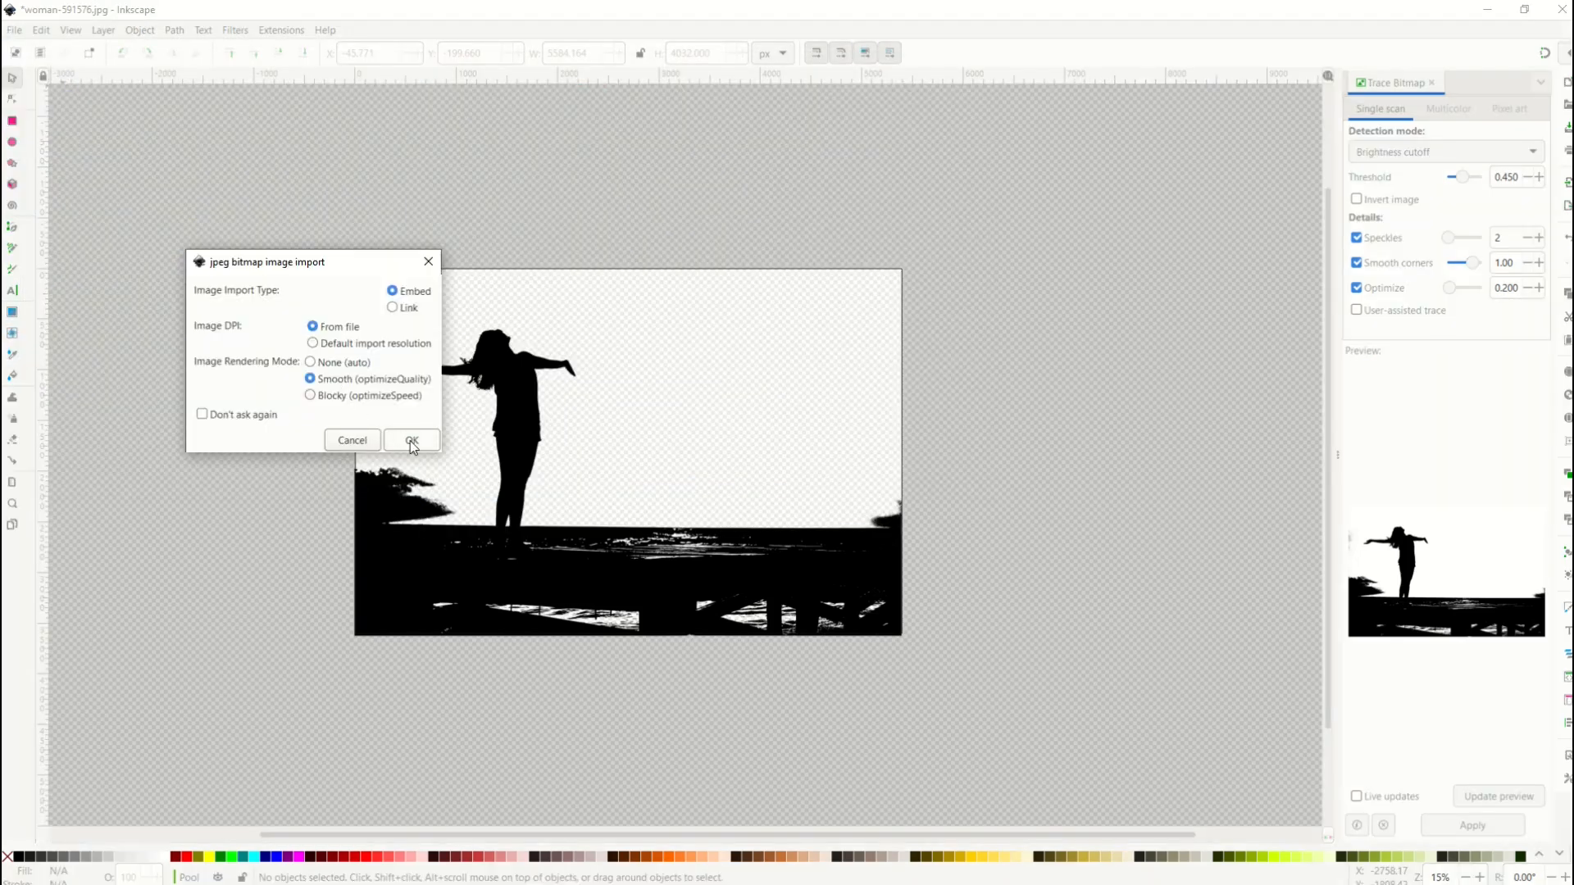
pyautogui.click(410, 441)
pyautogui.moveTo(215, 257); pyautogui.dragTo(588, 450)
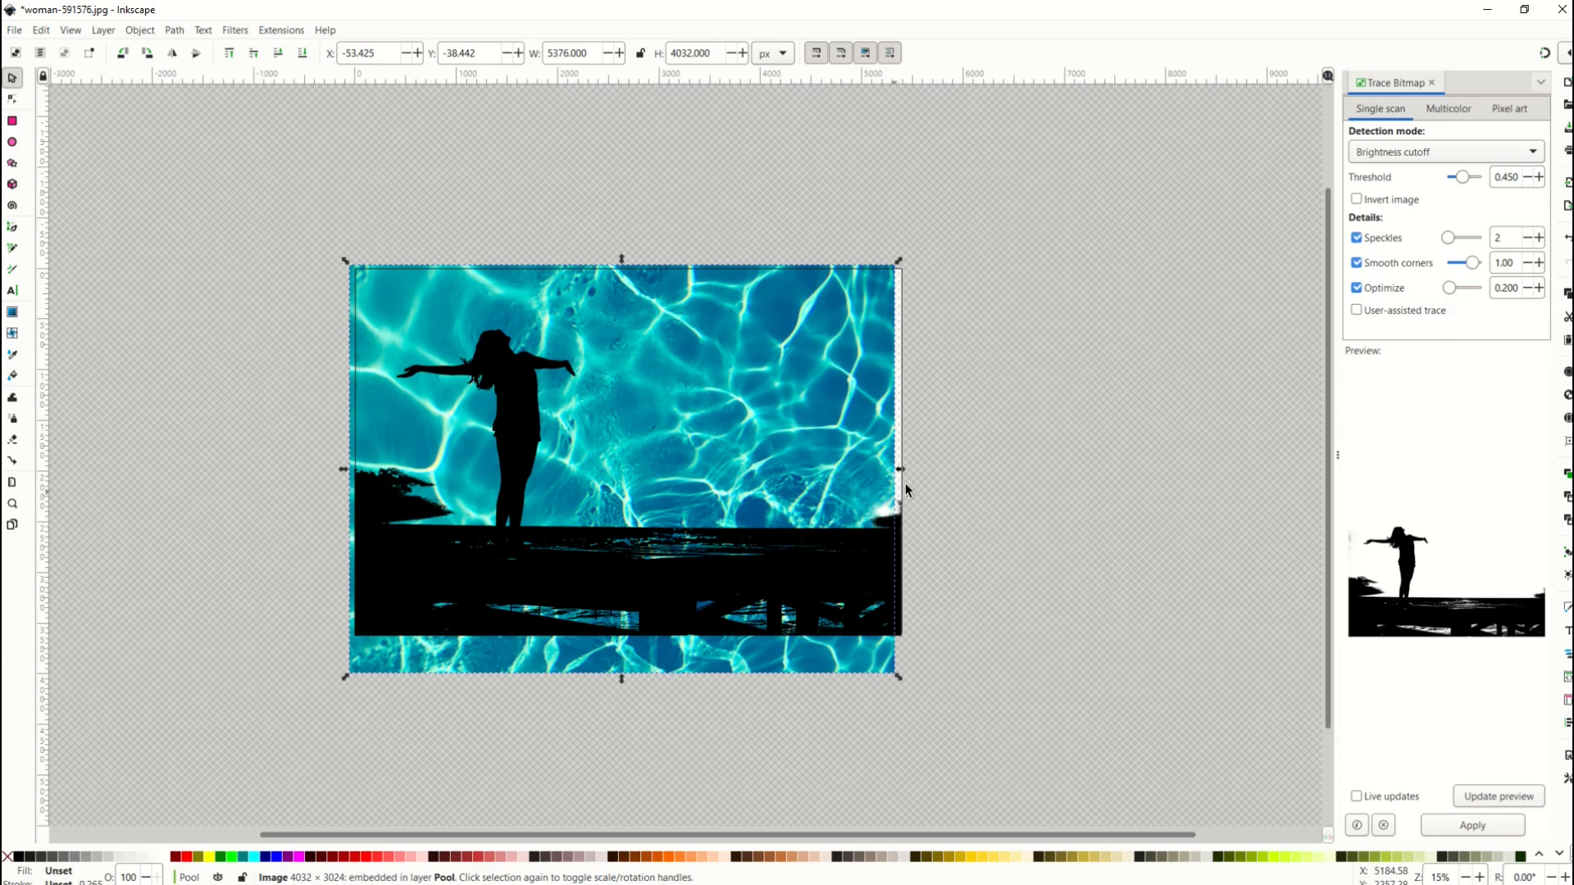
pyautogui.moveTo(904, 471); pyautogui.dragTo(917, 474)
pyautogui.moveTo(628, 674); pyautogui.dragTo(622, 653)
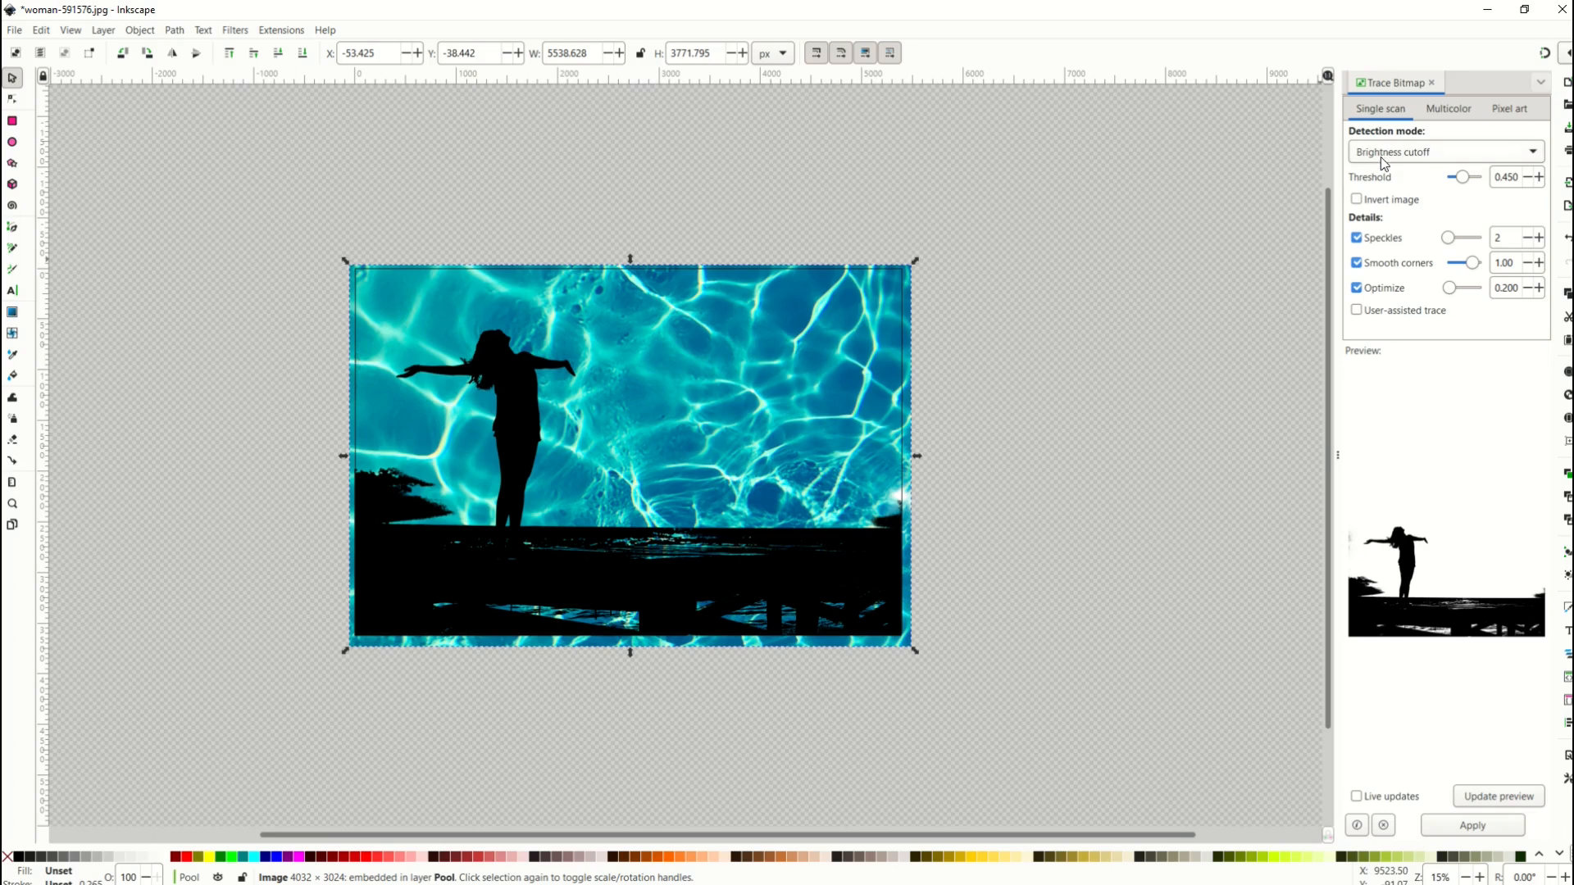
pyautogui.click(1087, 339)
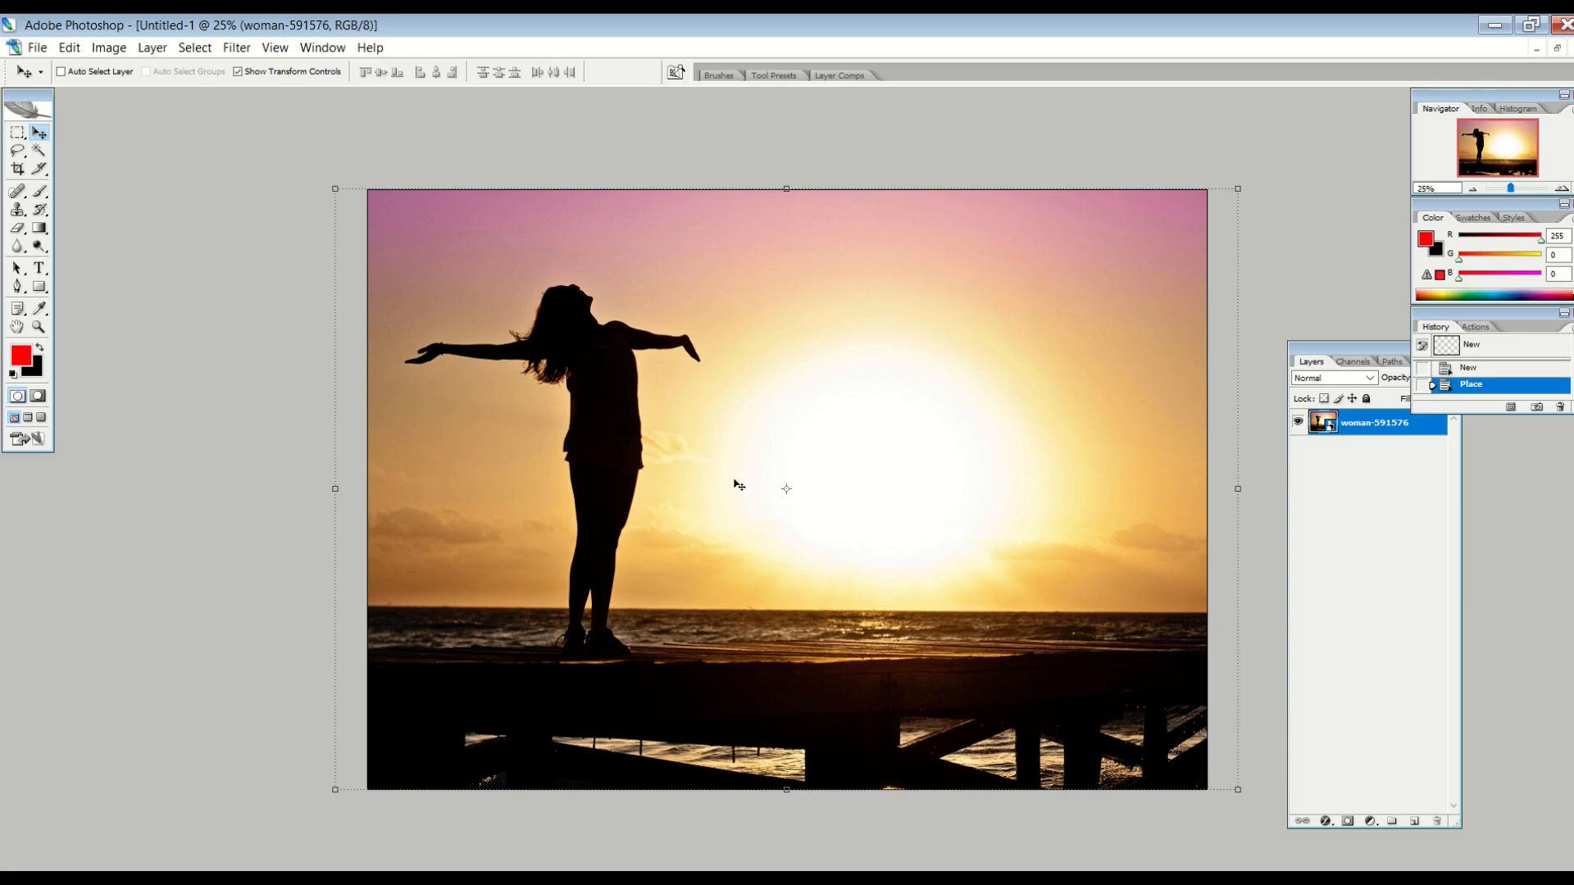
# - In Photoshop, rasterize the placed woman-591576 photo and remove the black silhouette using the Magic Eraser at tolerance 50
pyautogui.moveTo(18, 228); pyautogui.dragTo(93, 256)
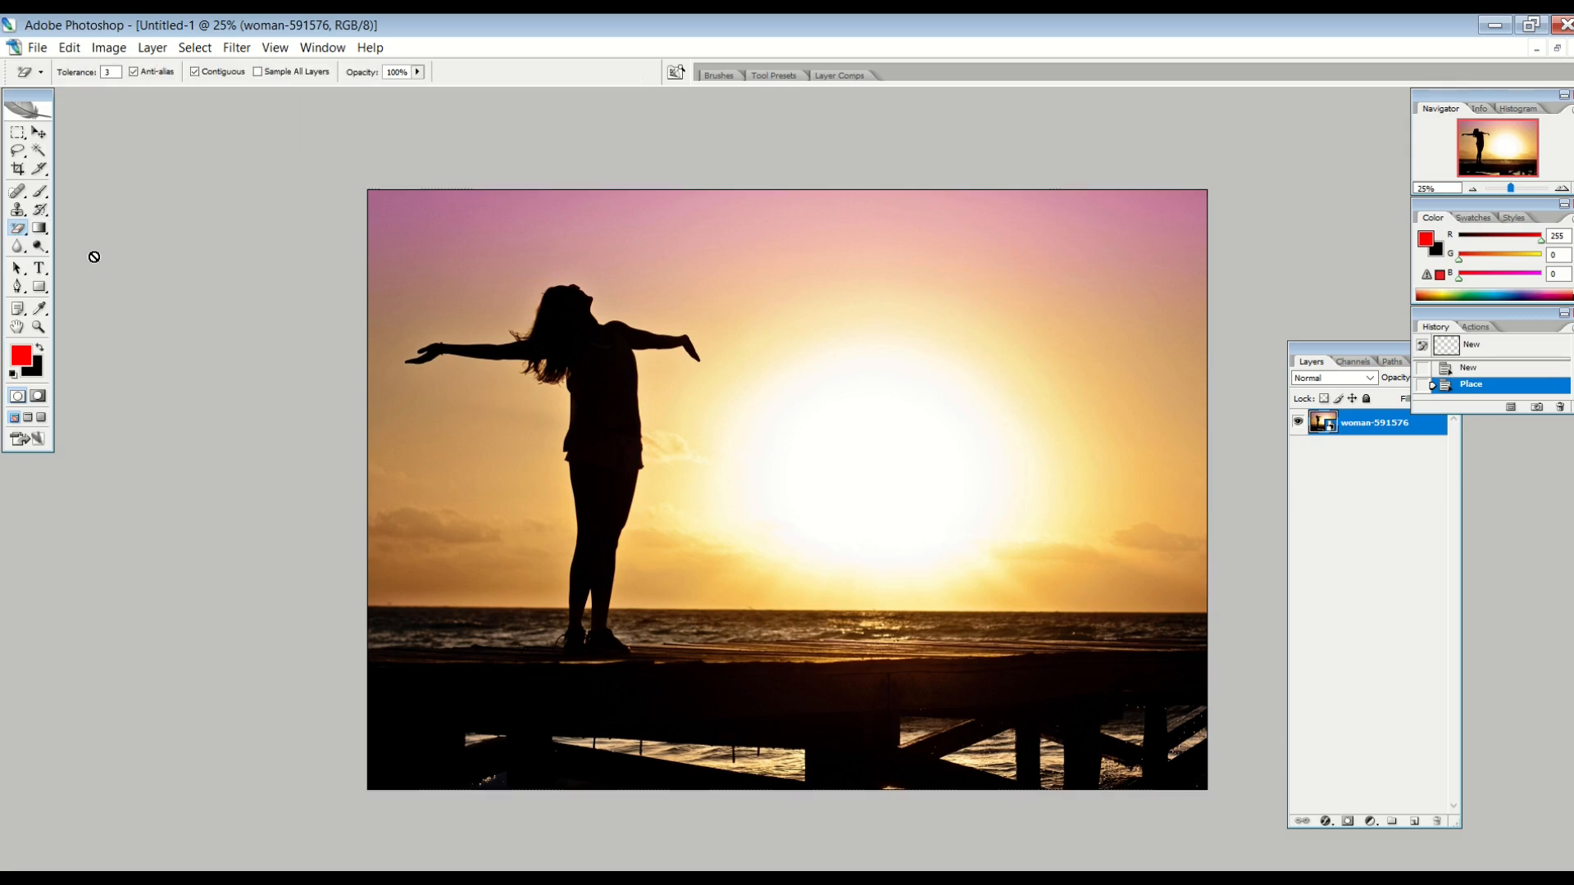
pyautogui.click(625, 424)
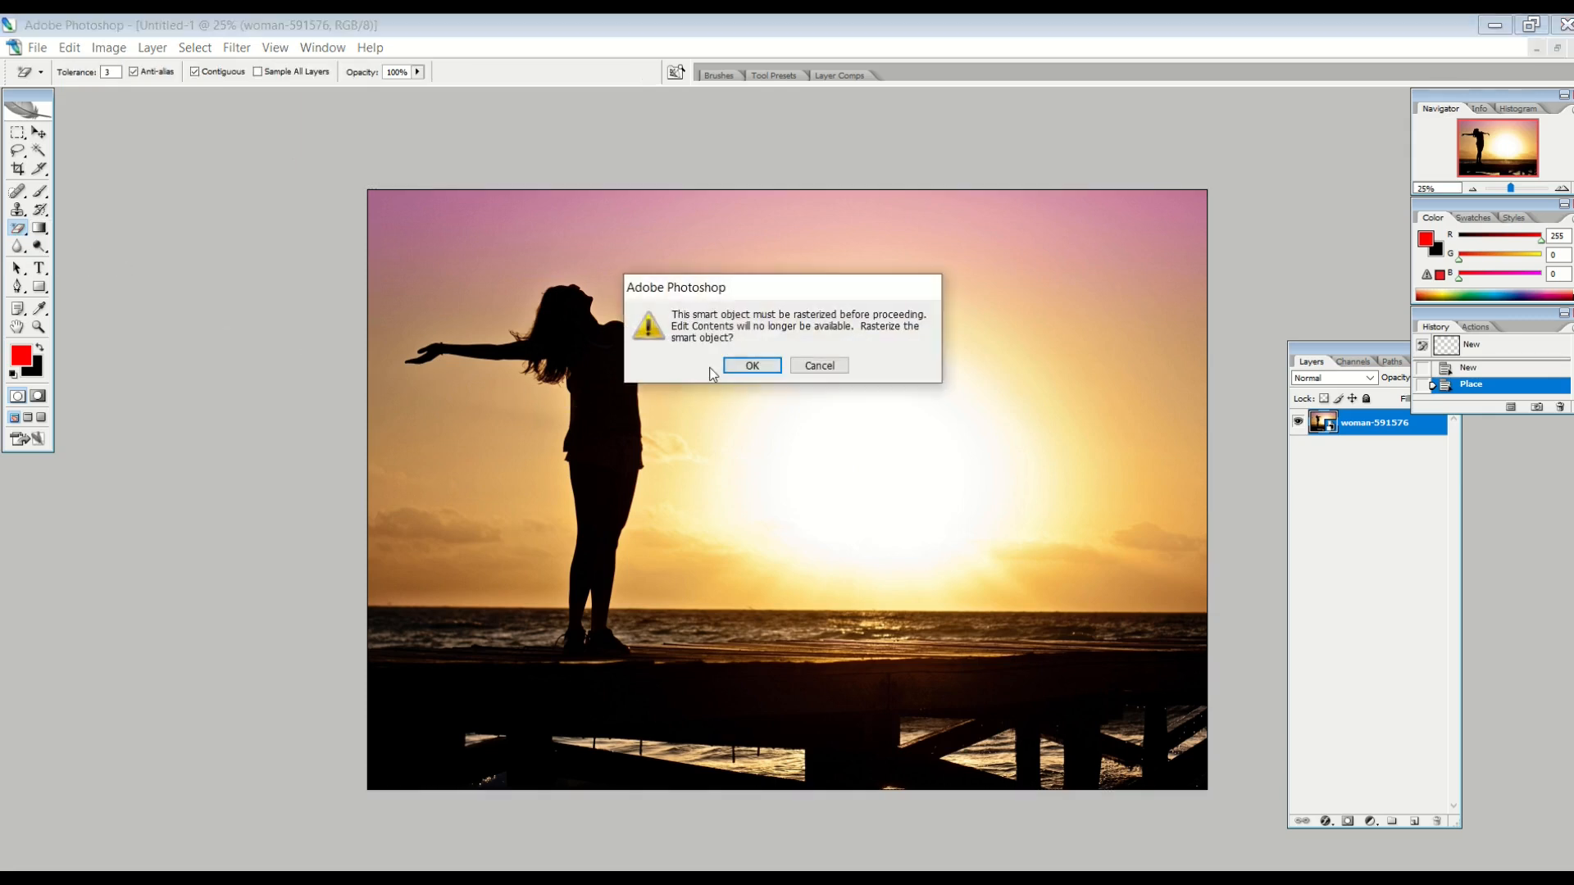
pyautogui.click(752, 364)
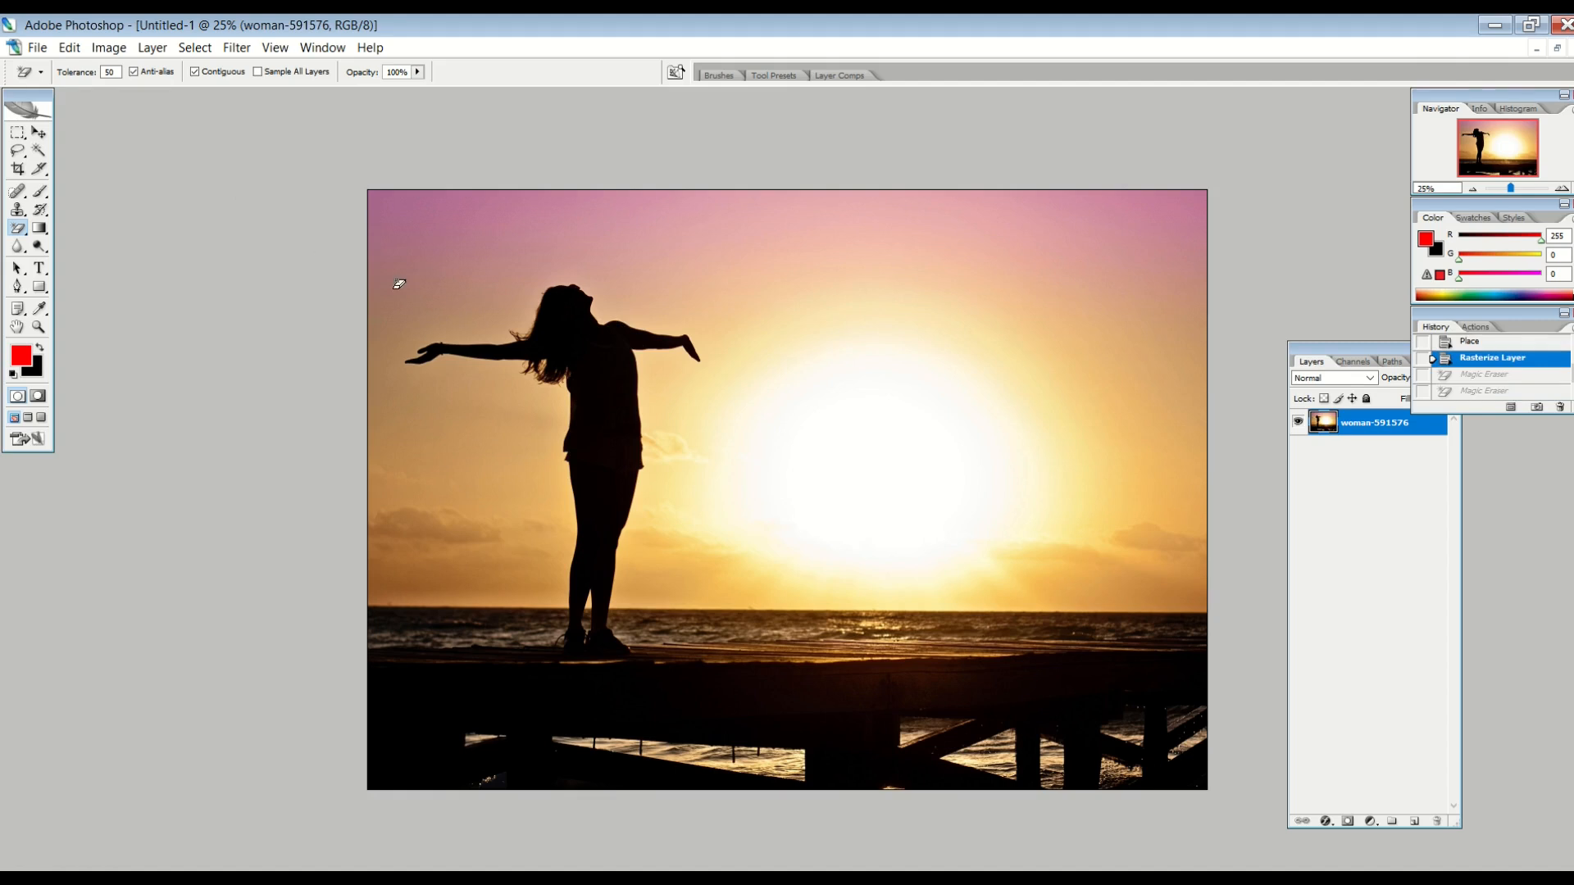
pyautogui.click(584, 357)
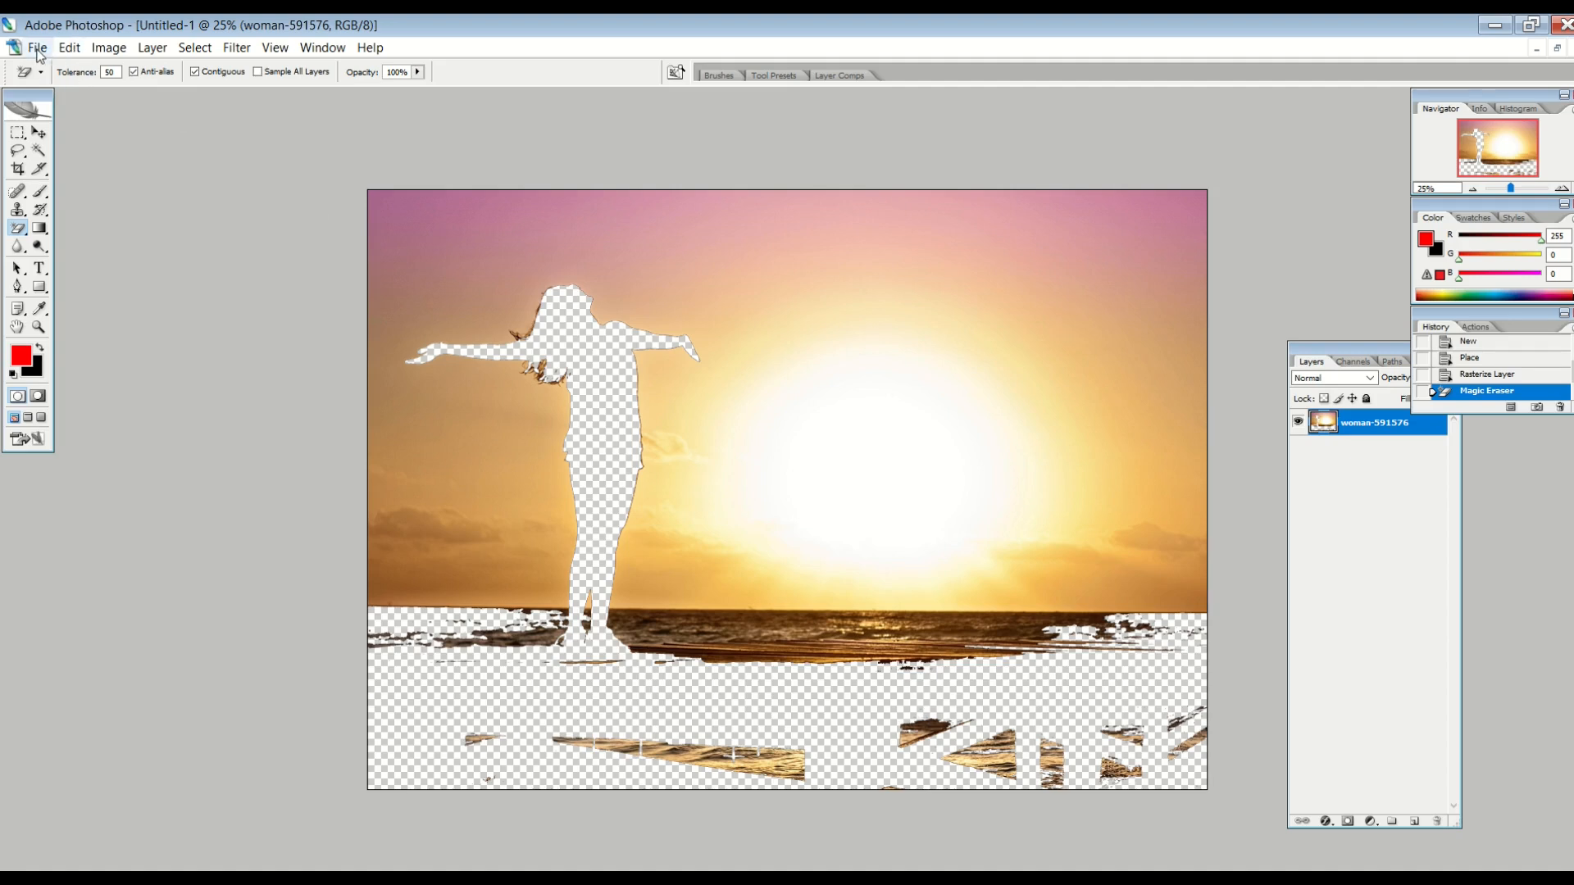
# - Add a new layer beneath the woman-591576 photo and place the Paint image there
pyautogui.click(1414, 821)
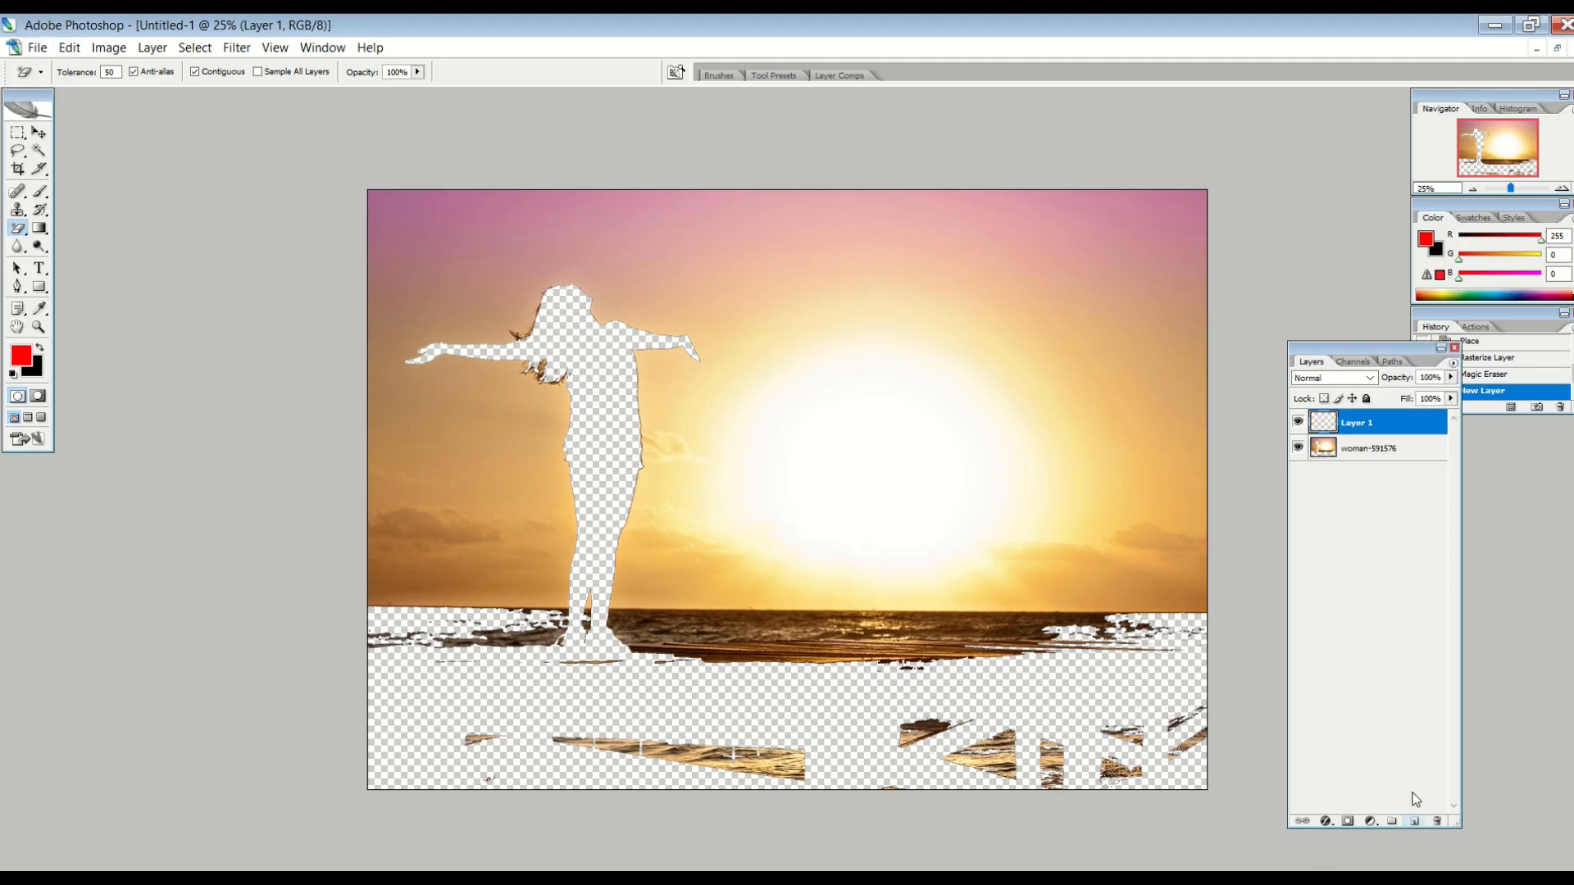
pyautogui.moveTo(1353, 426); pyautogui.dragTo(1361, 460)
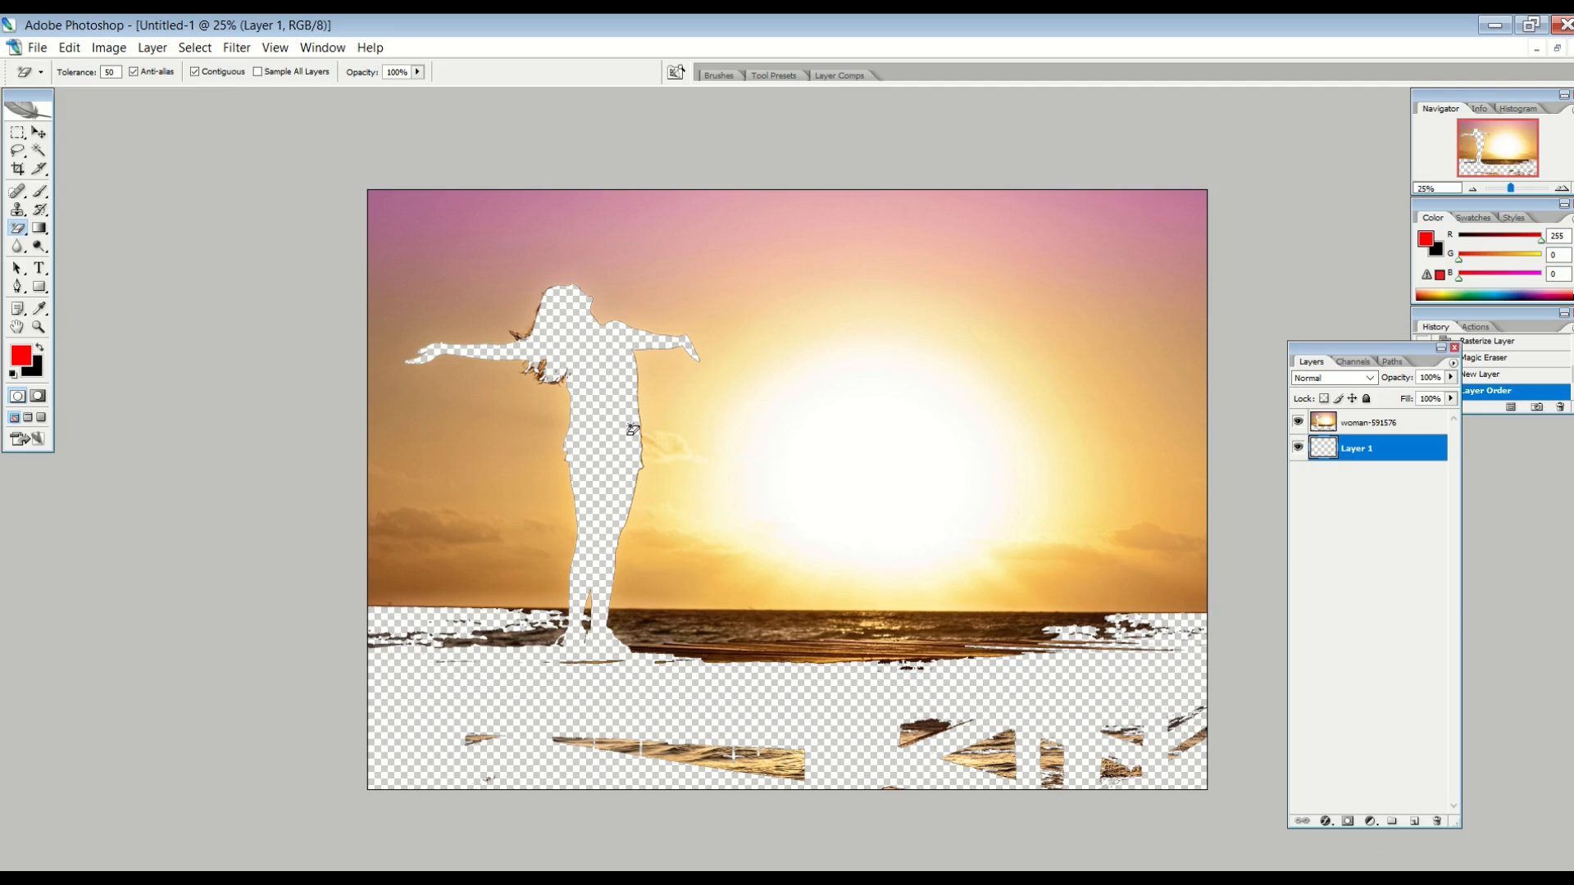
pyautogui.click(37, 48)
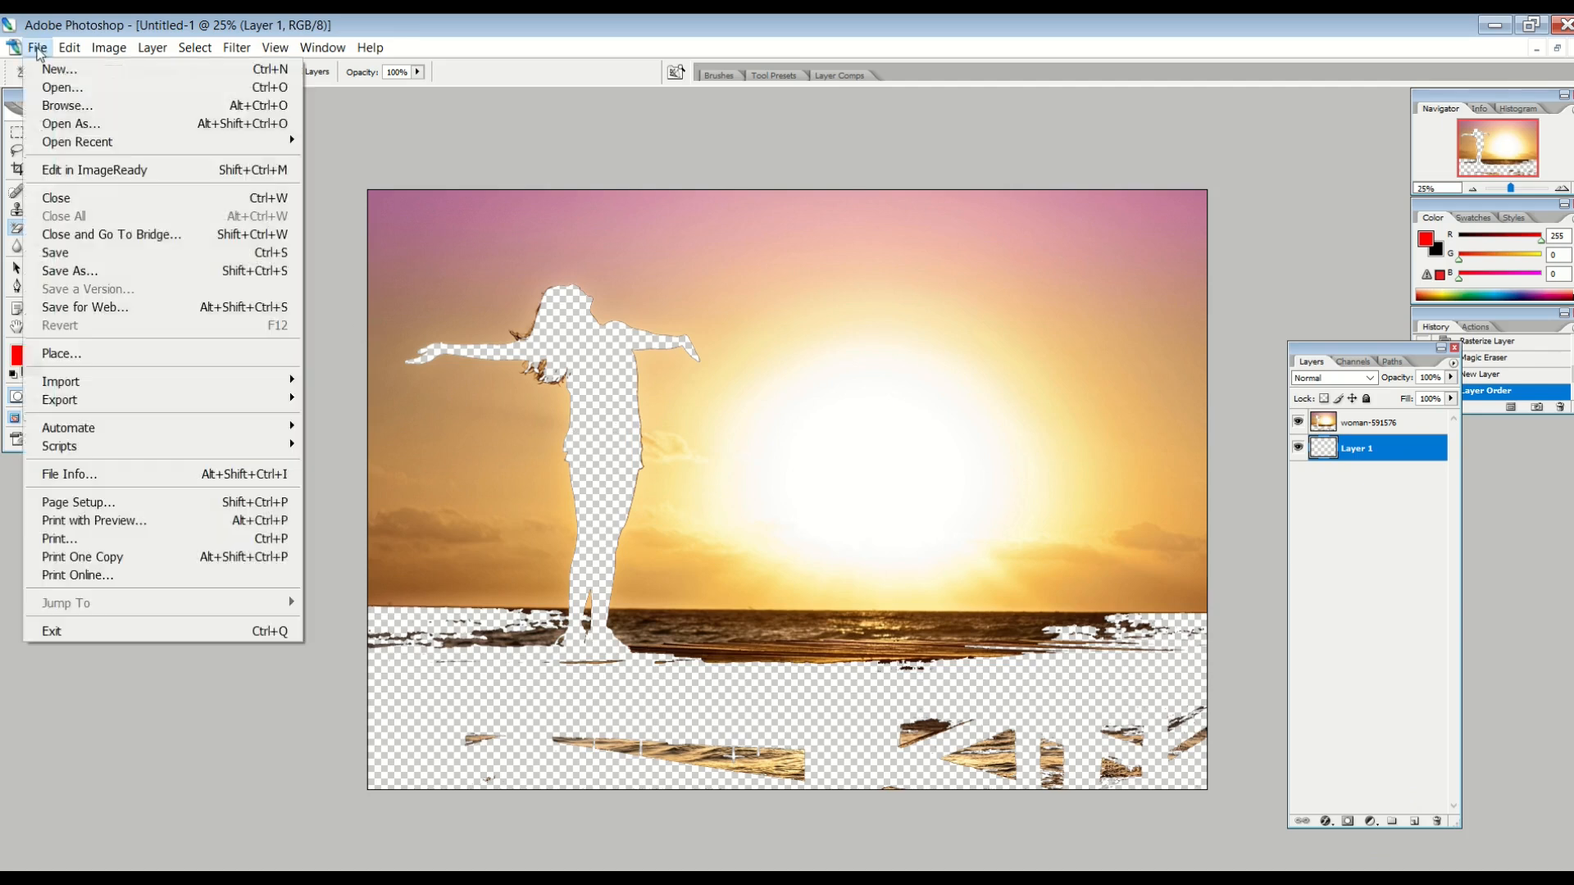
pyautogui.click(49, 351)
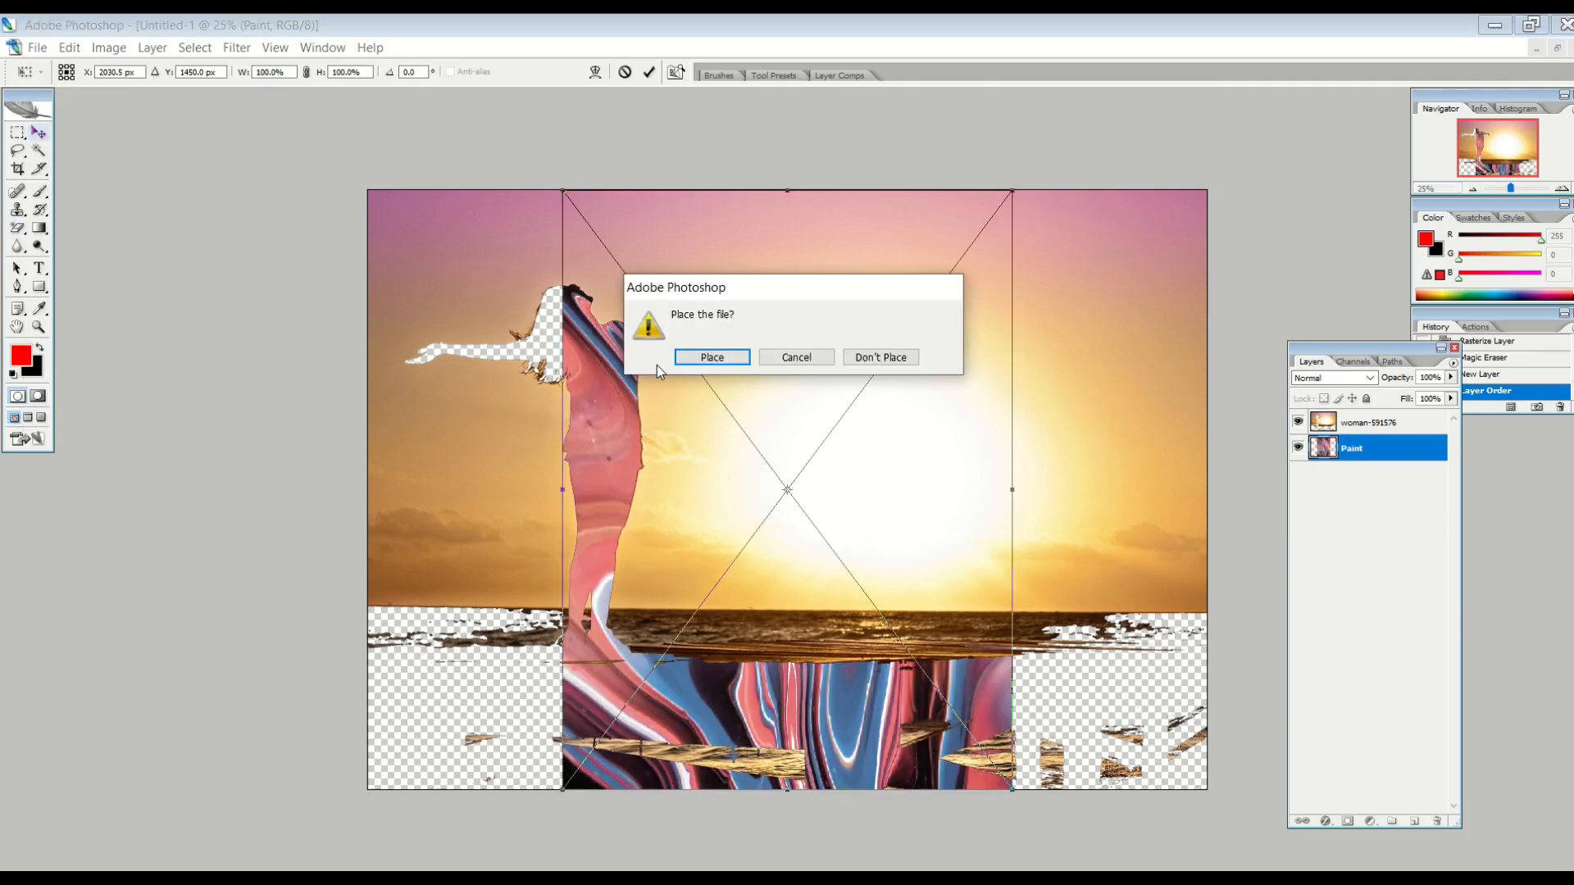
pyautogui.click(688, 357)
# - Rotate the placed Paint image -90° and scale it to about 96.9% × 101.5% so it covers the whole canvas
pyautogui.moveTo(787, 183)
pyautogui.mouseDown()
pyautogui.moveTo(636, 228)
pyautogui.moveTo(472, 489)
pyautogui.mouseUp()
pyautogui.press('Return')
pyautogui.moveTo(490, 267); pyautogui.dragTo(370, 192)
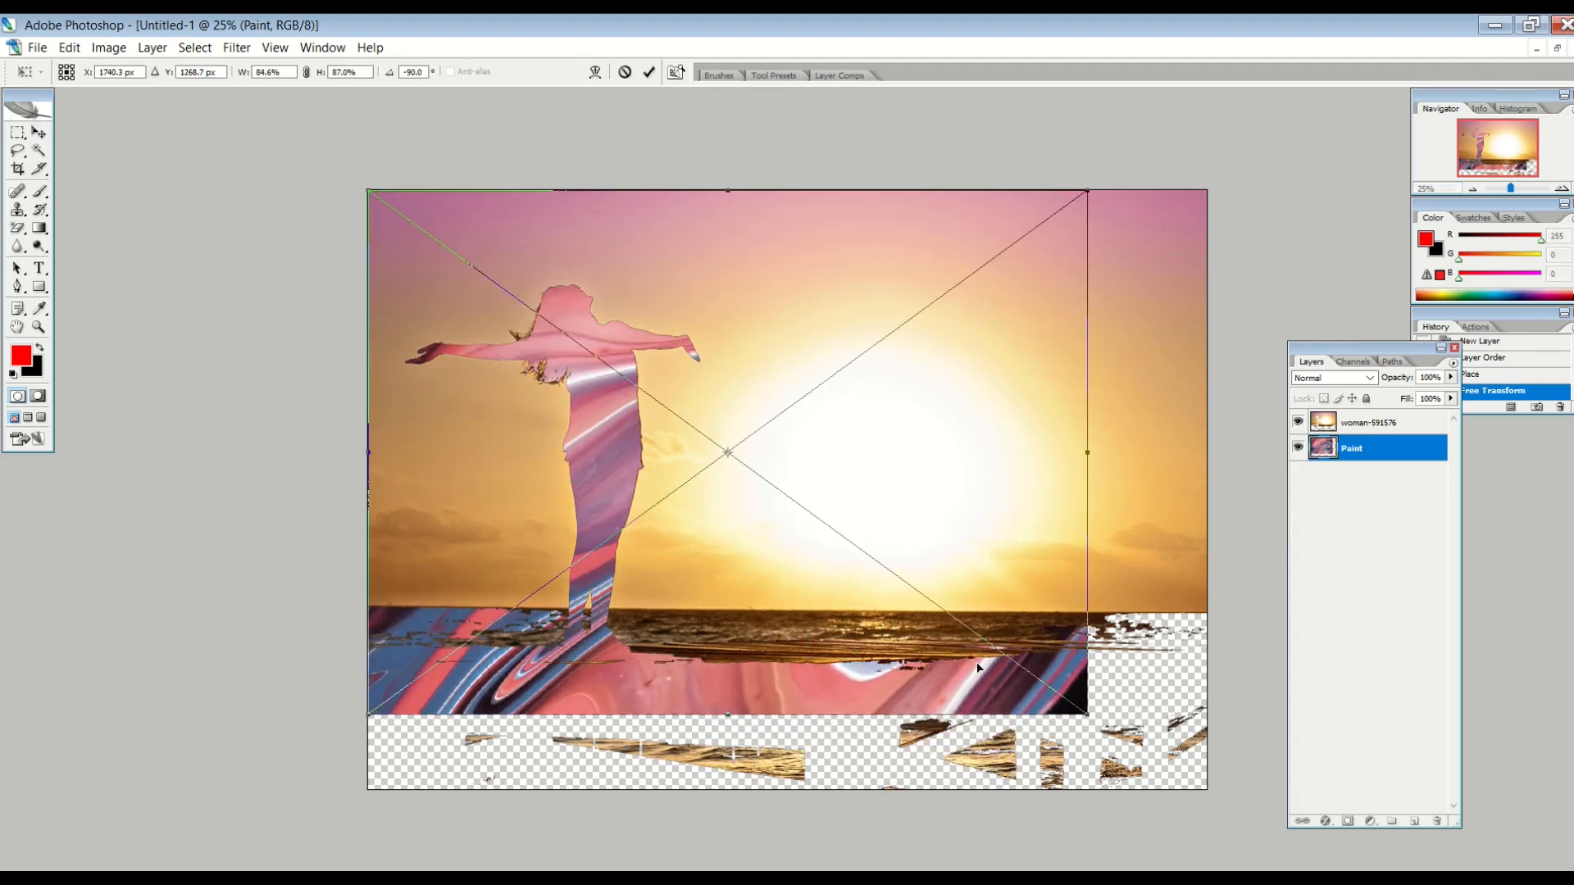
pyautogui.moveTo(1089, 718)
pyautogui.mouseDown()
pyautogui.moveTo(1205, 773)
pyautogui.moveTo(1208, 789)
pyautogui.mouseUp()
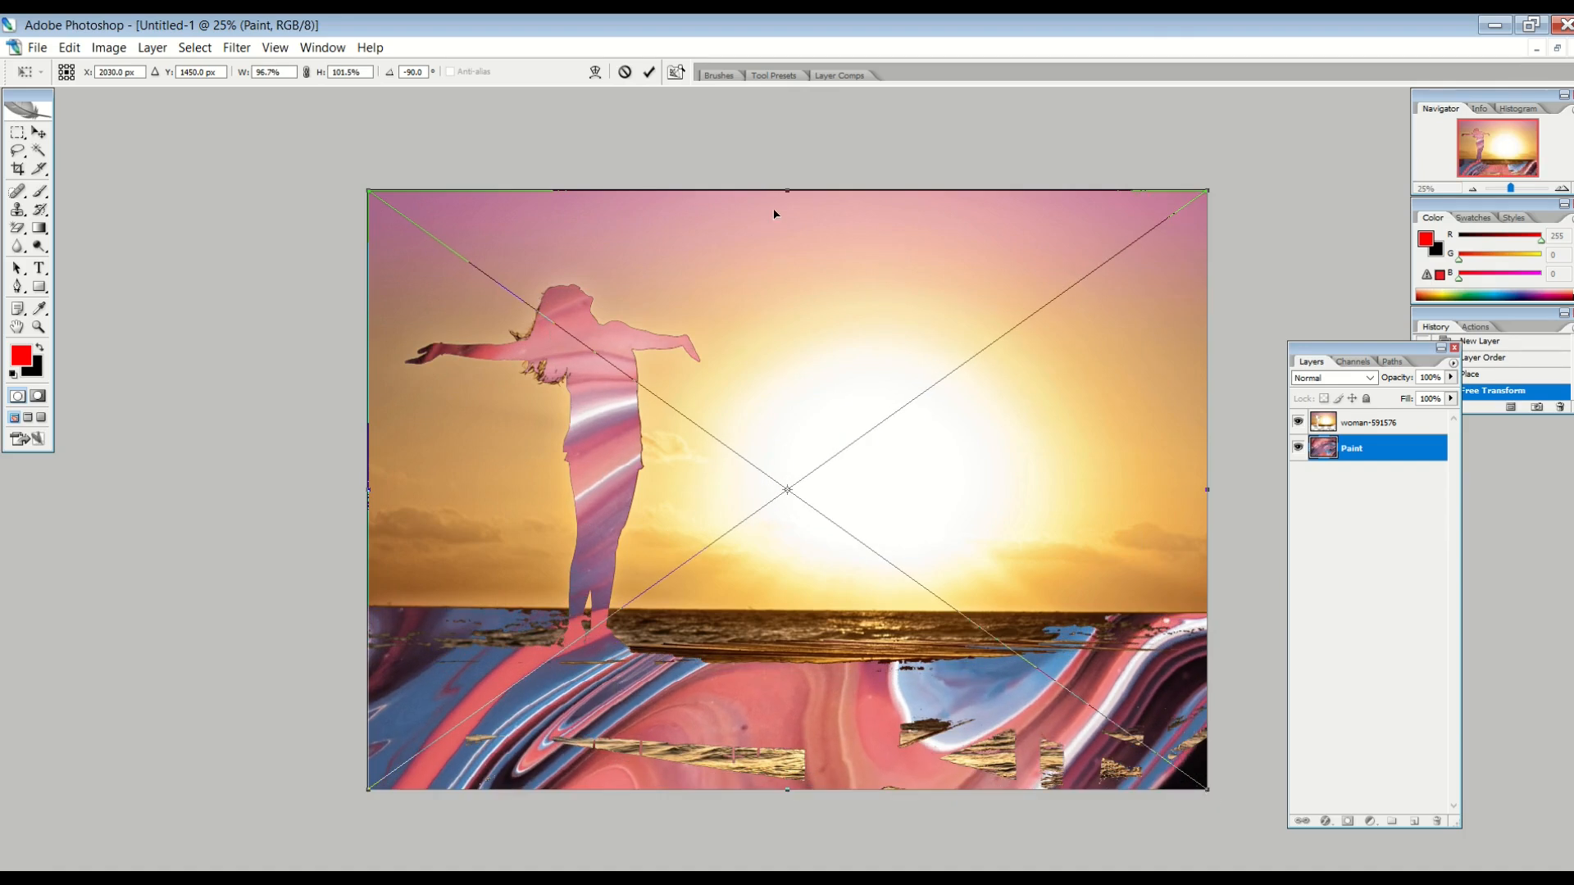
pyautogui.moveTo(786, 192)
pyautogui.mouseDown()
pyautogui.moveTo(784, 176)
pyautogui.moveTo(782, 188)
pyautogui.mouseUp()
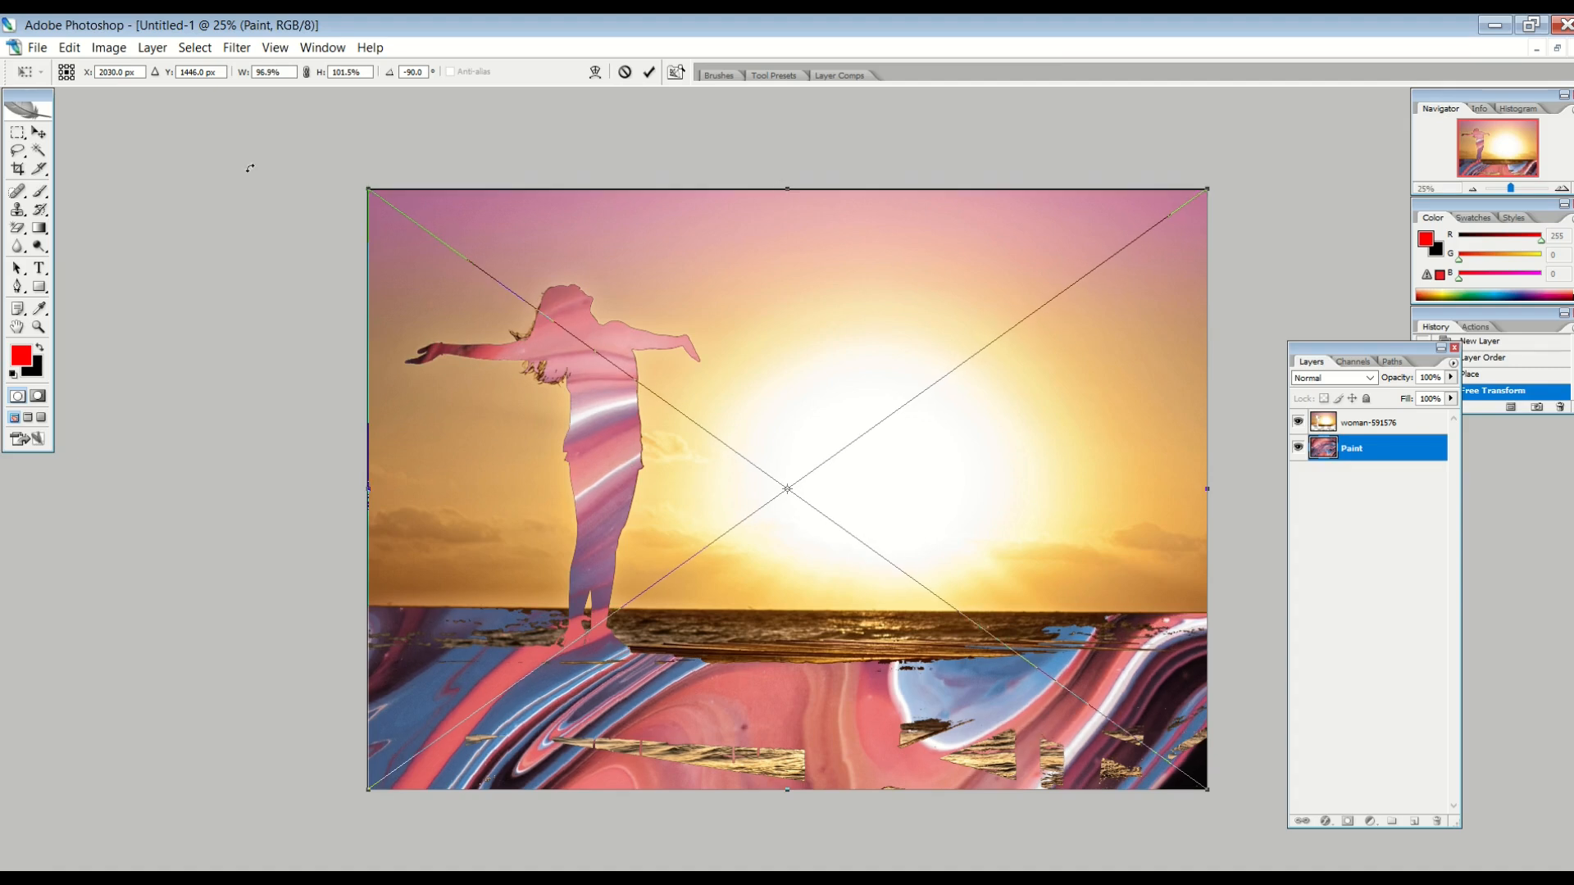
pyautogui.click(38, 132)
pyautogui.press('Return')
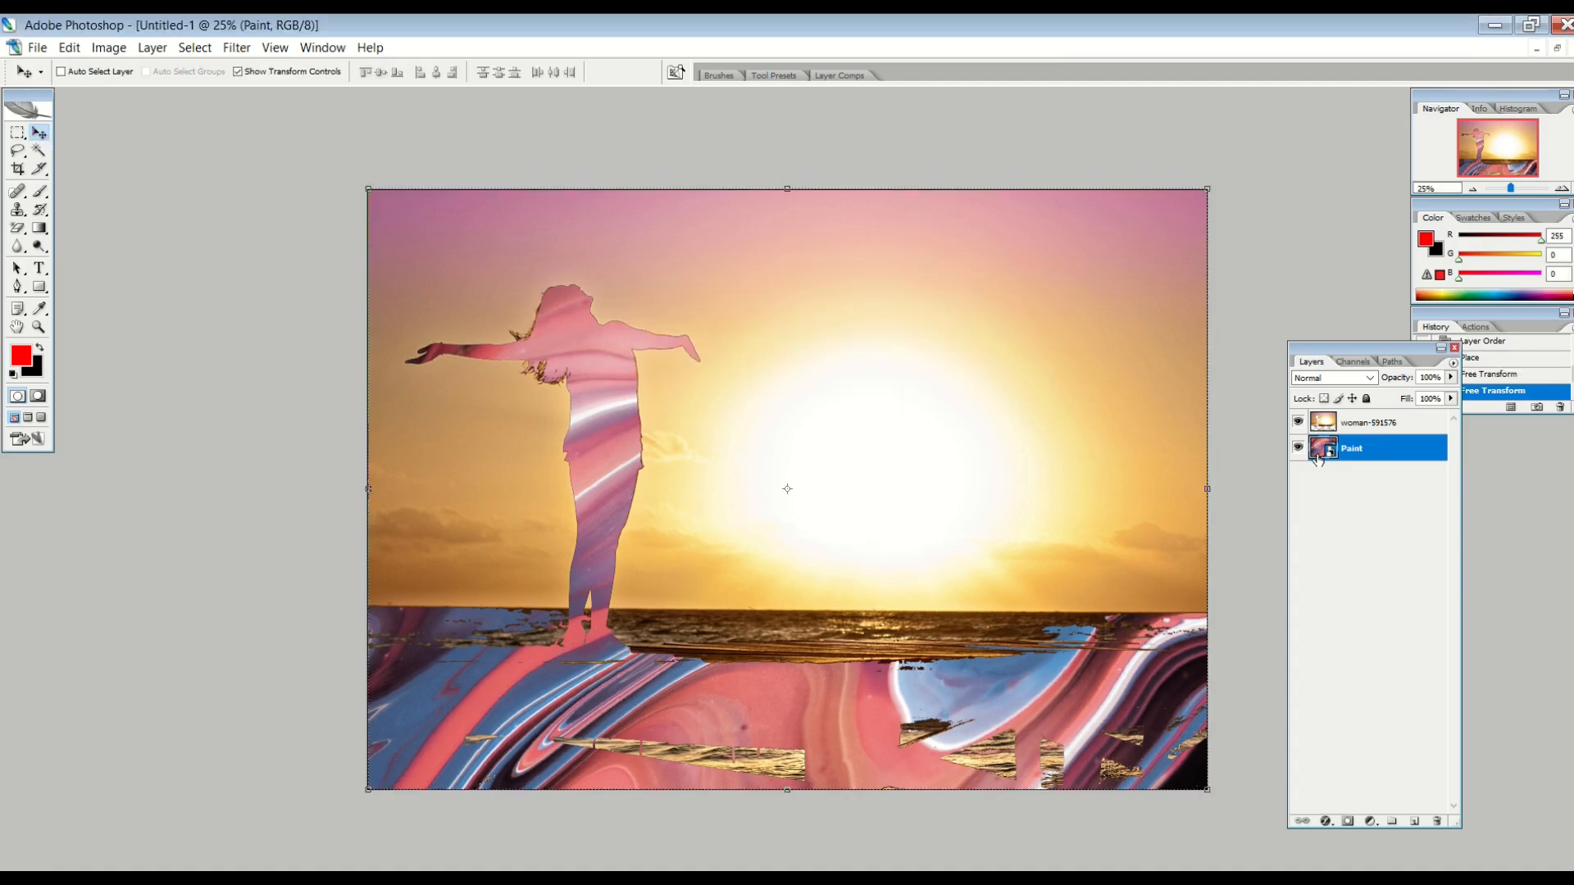
# - Rasterize the Paint layer and colorize it purple with Hue/Saturation at hue 254 and saturation 25
pyautogui.rightClick(1341, 458)
pyautogui.click(1389, 630)
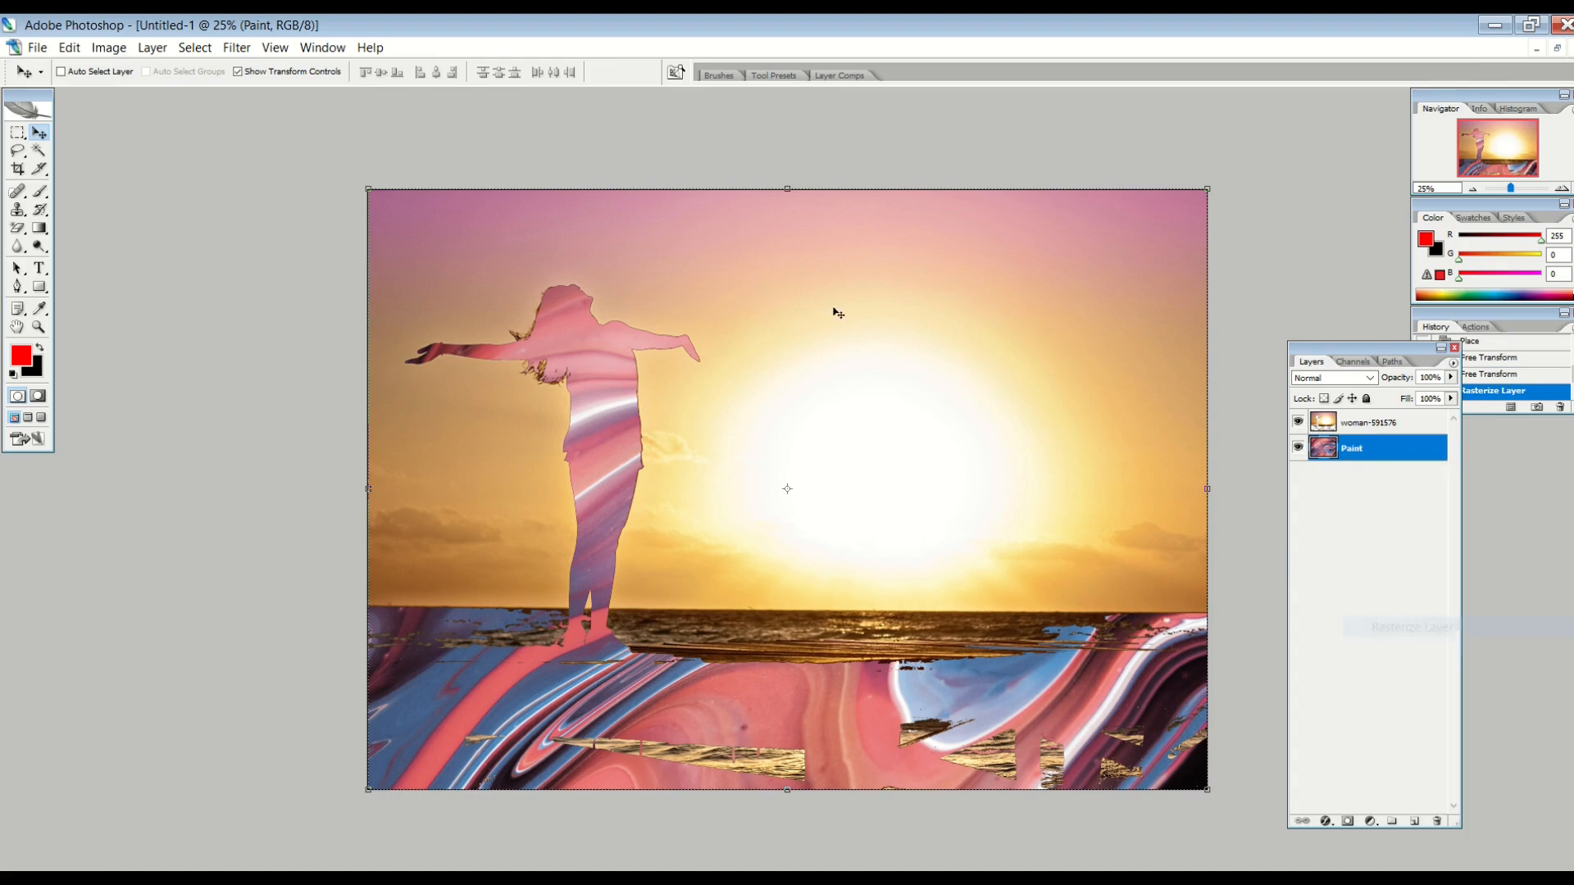
pyautogui.click(109, 48)
pyautogui.moveTo(107, 99)
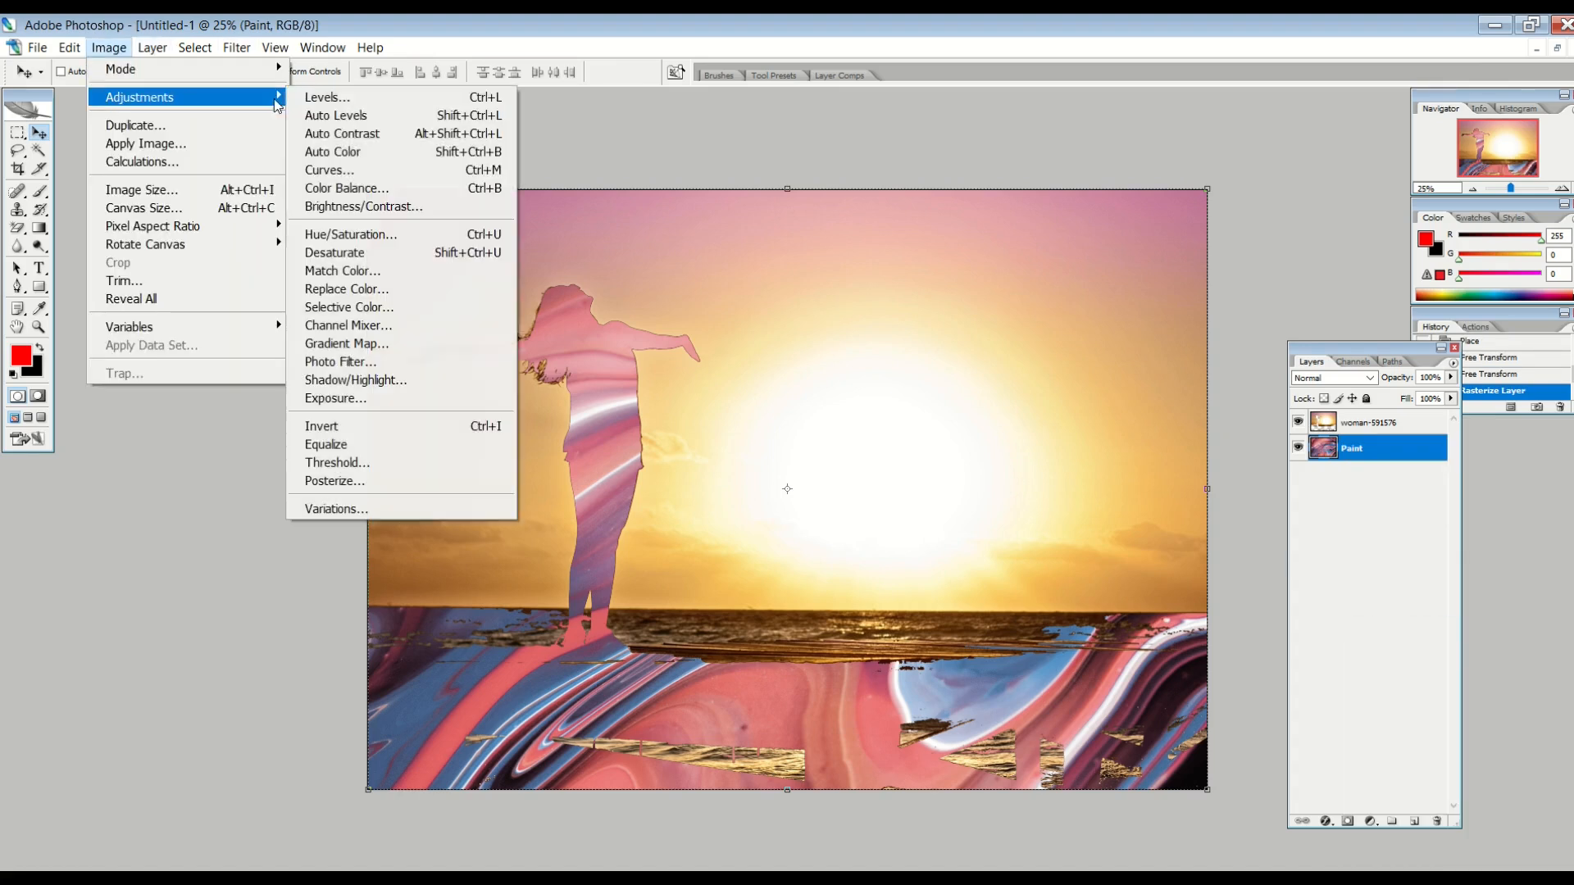
pyautogui.click(366, 233)
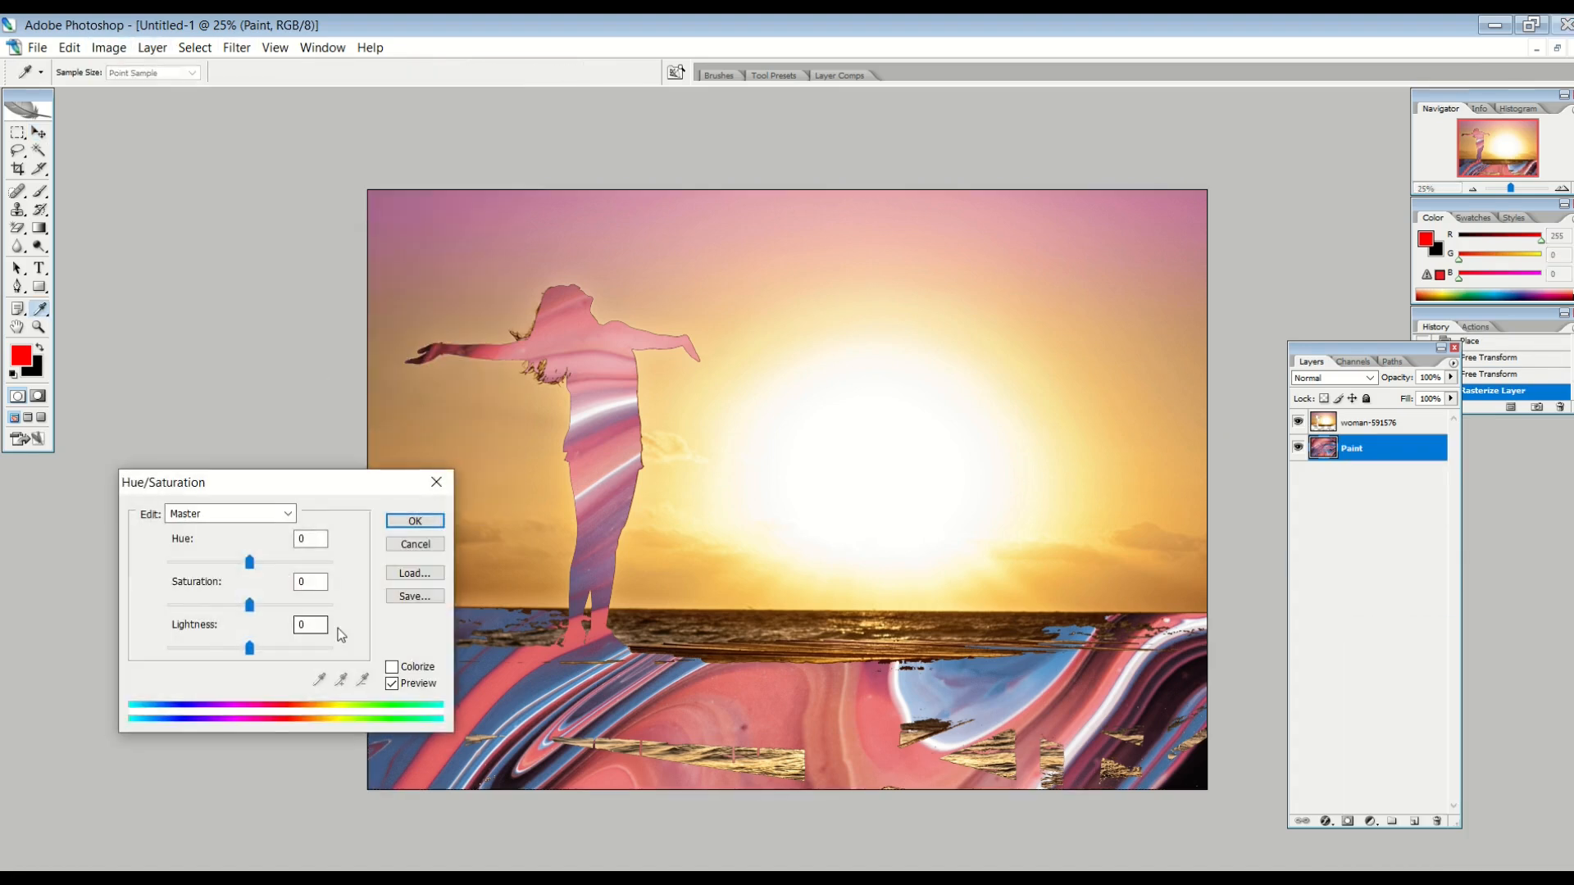
pyautogui.click(391, 667)
pyautogui.moveTo(167, 565); pyautogui.dragTo(283, 568)
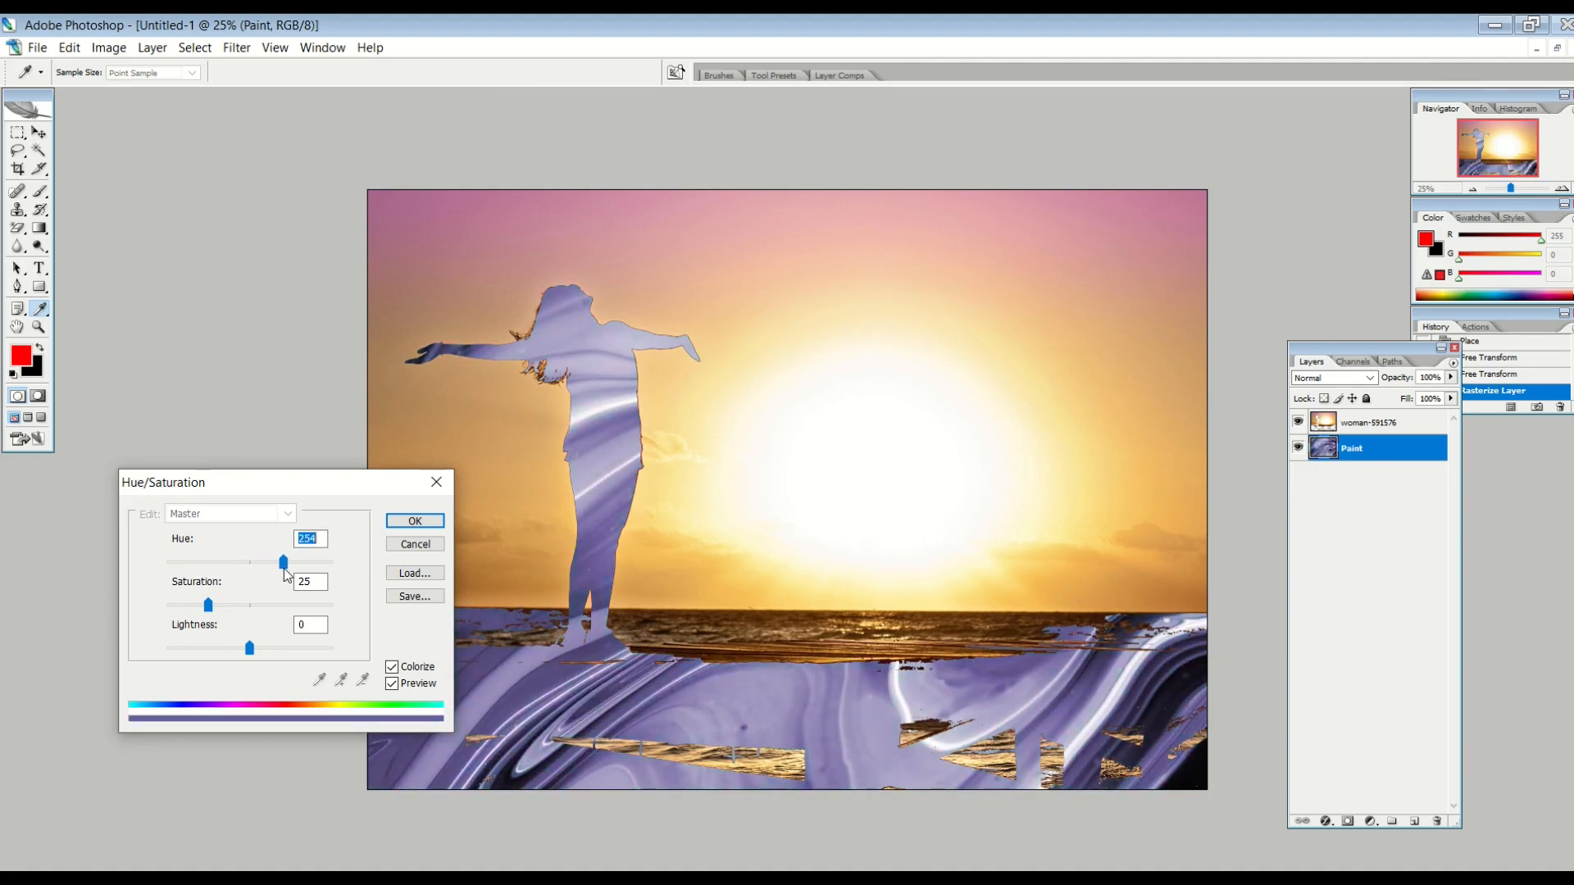
pyautogui.click(394, 524)
pyautogui.press('v')
# - Darken the Paint layer by lowering its brightness with the Brightness/Contrast adjustment
pyautogui.click(109, 47)
pyautogui.moveTo(144, 109)
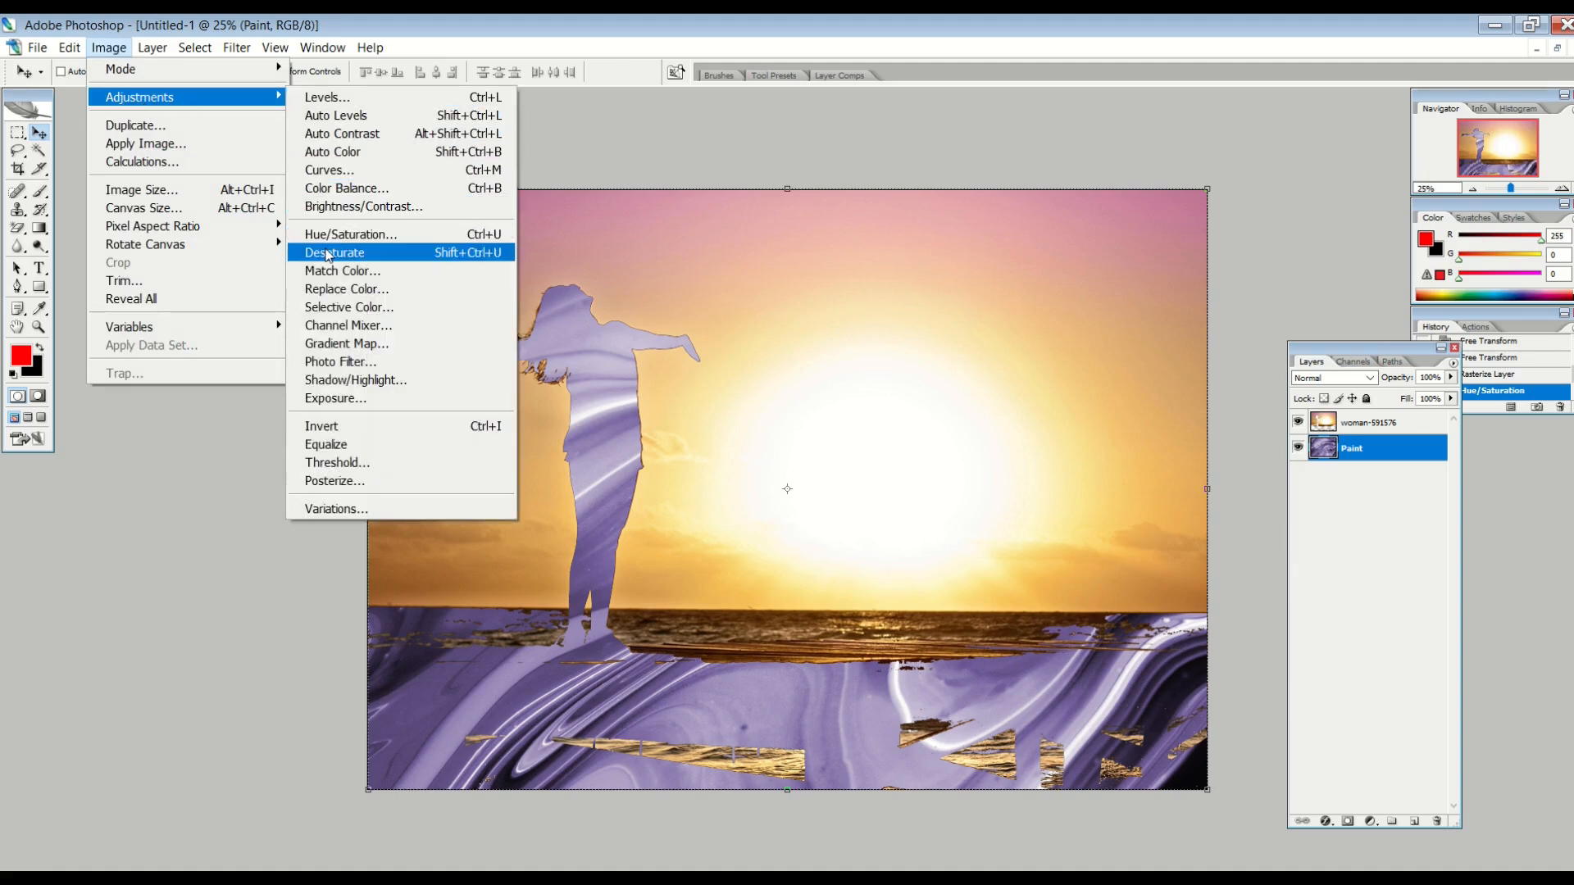
pyautogui.click(336, 205)
pyautogui.moveTo(309, 423); pyautogui.dragTo(233, 425)
pyautogui.click(441, 401)
pyautogui.press('v')
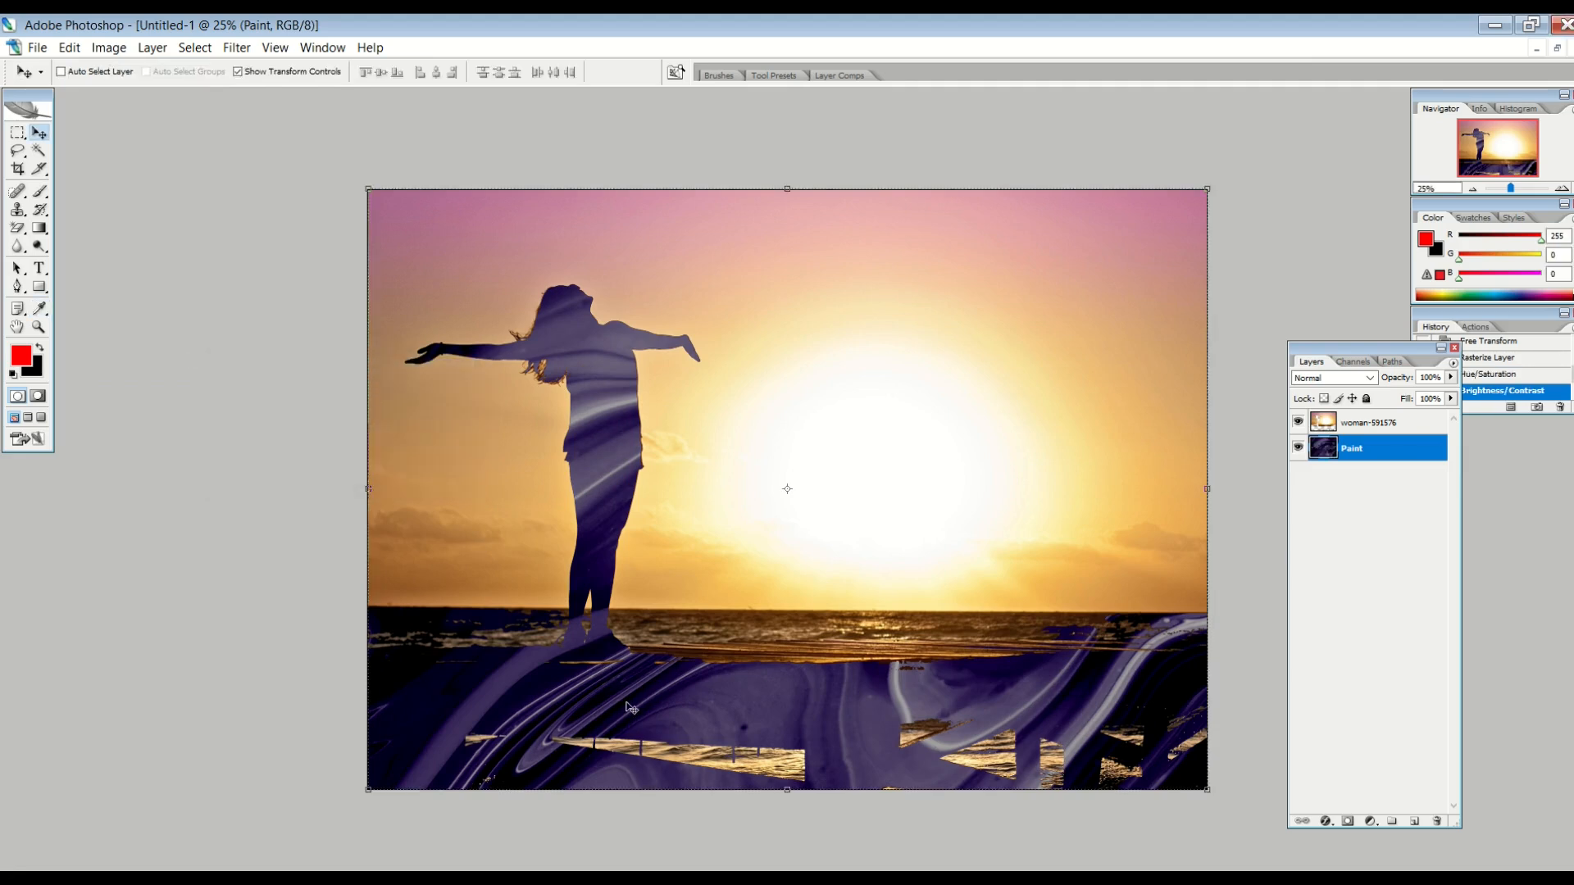